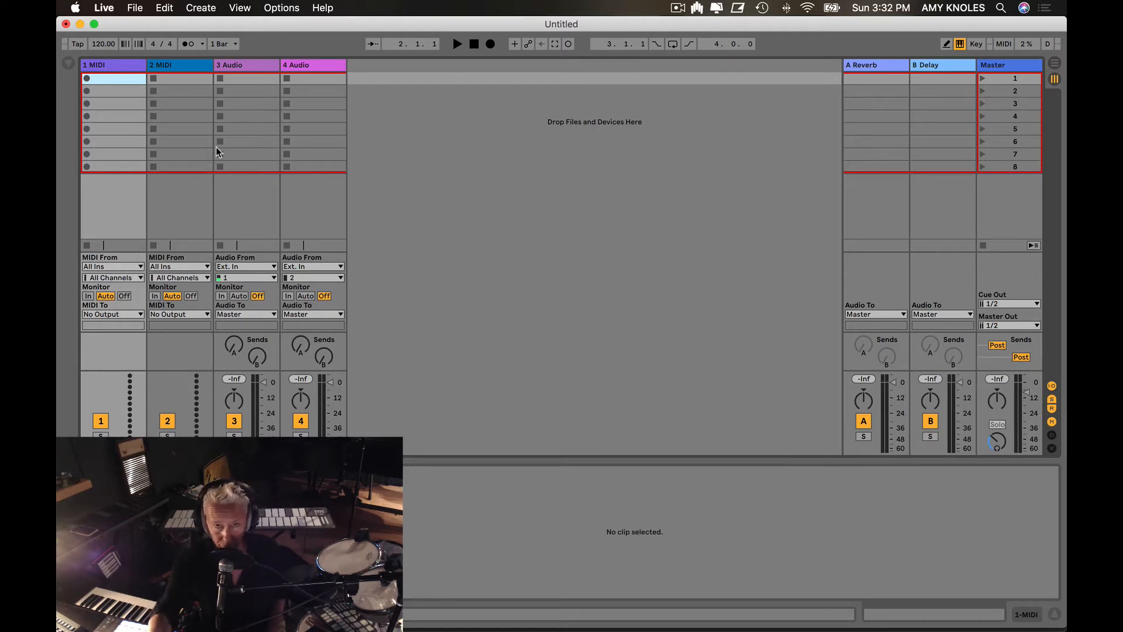
Step: Switch from Session View to Arrangement View
{"action": "key", "text": "Tab"}
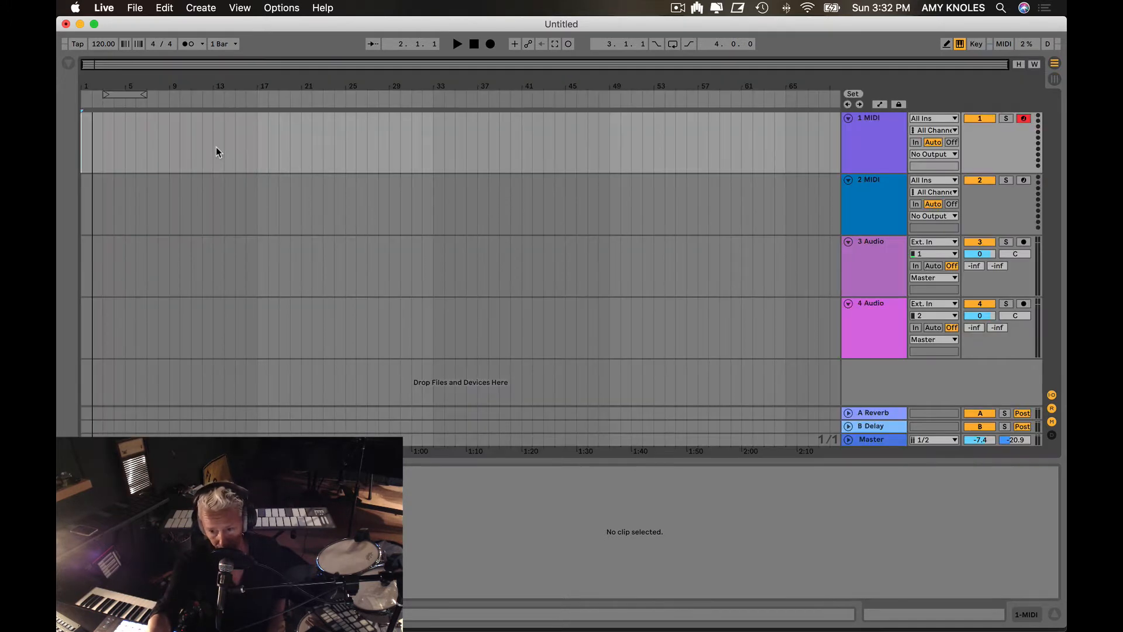
{"action": "key", "text": "Tab"}
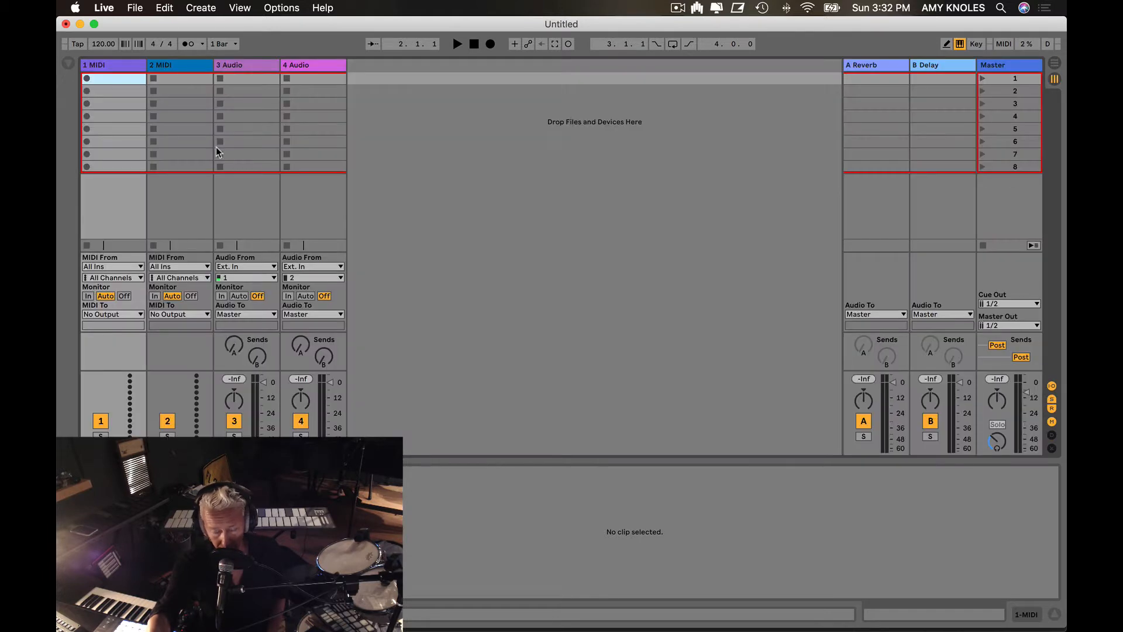
{"action": "key", "text": "Tab"}
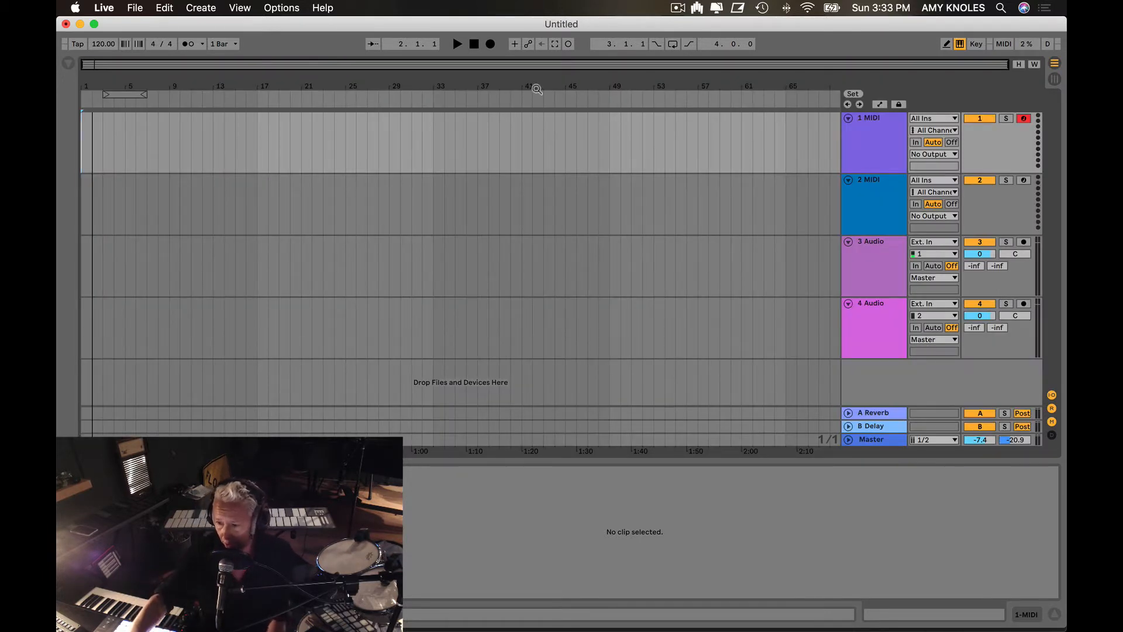
Step: Select the A Reverb return track and show its device chain
{"action": "left_click", "coordinate": [860, 139]}
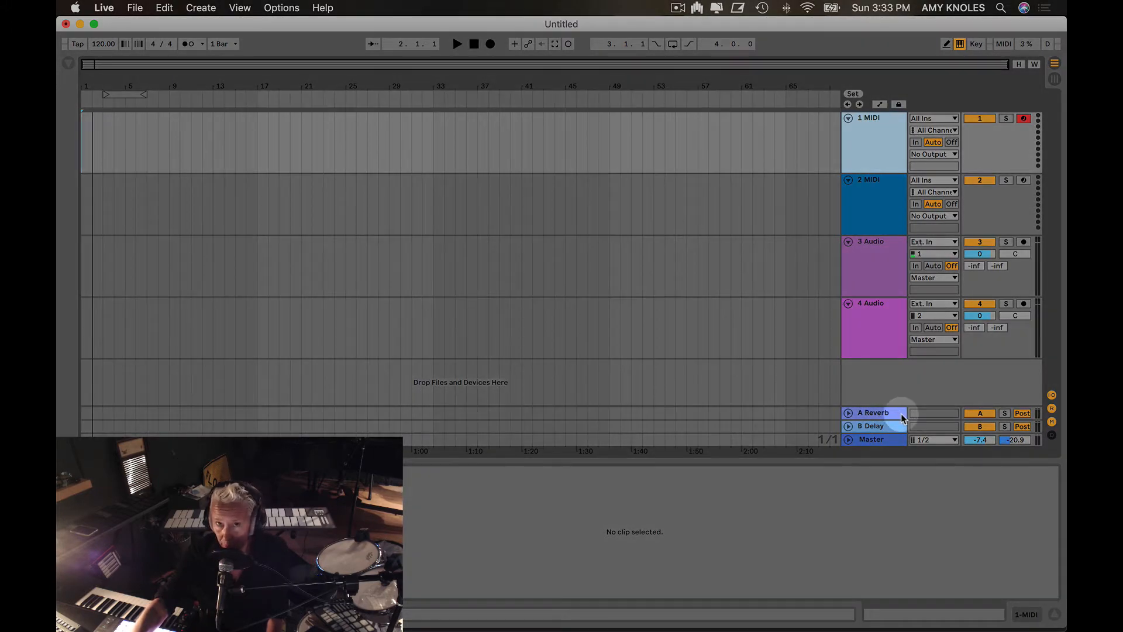
{"action": "left_click", "coordinate": [895, 414]}
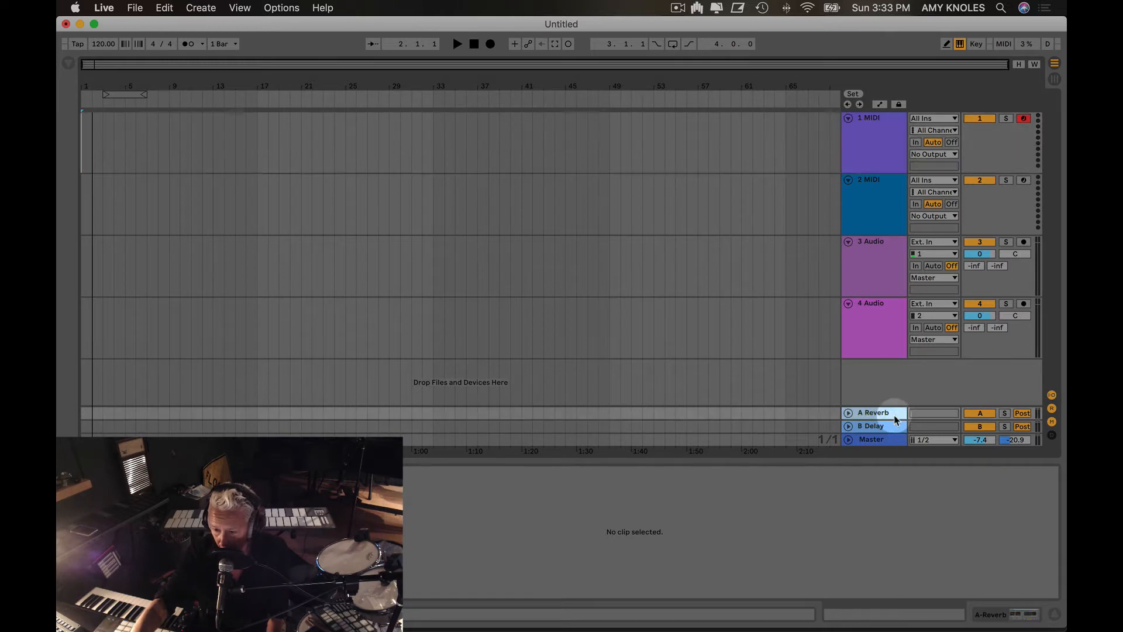
{"action": "left_click", "coordinate": [1016, 614]}
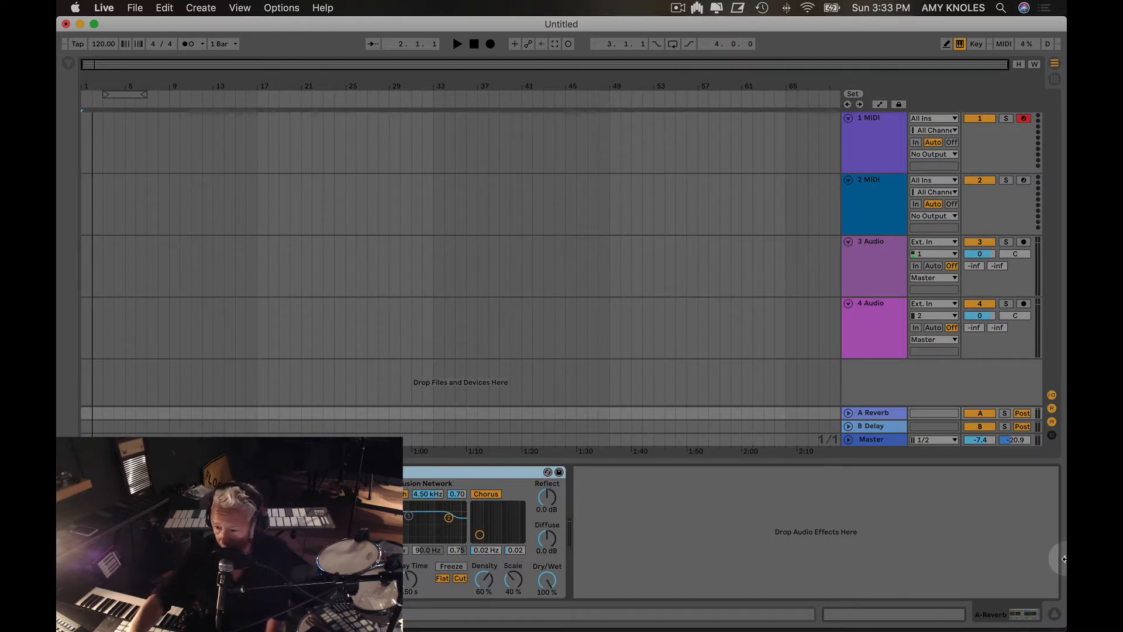
Step: Unfold the Master track and set its volume to about -8.3 dB
{"action": "left_click", "coordinate": [848, 439]}
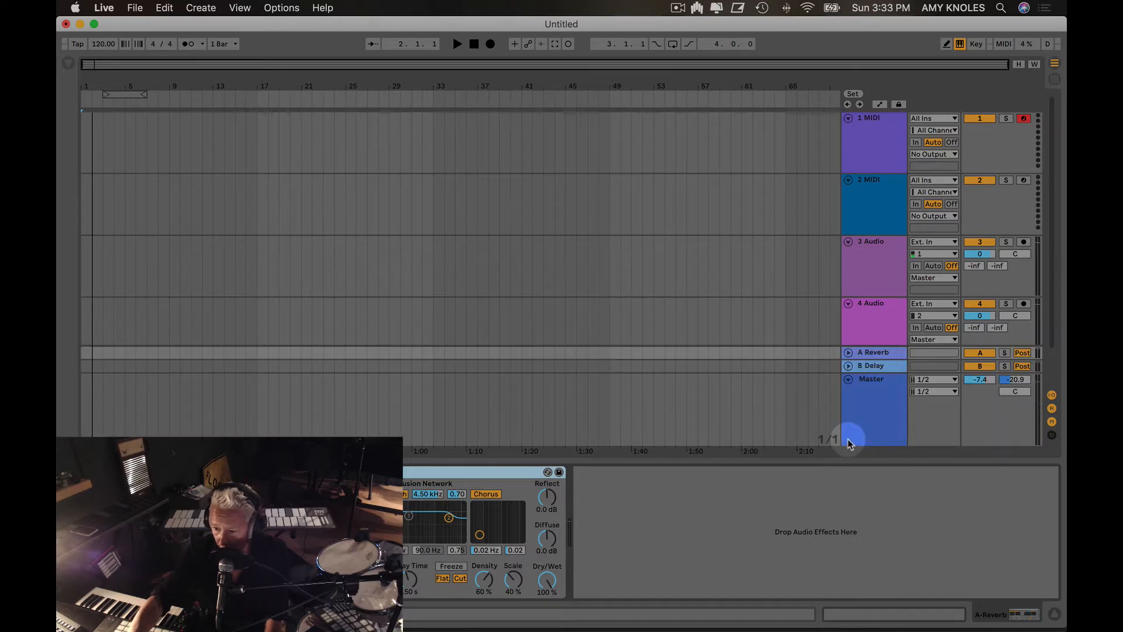
{"action": "left_click", "coordinate": [872, 383]}
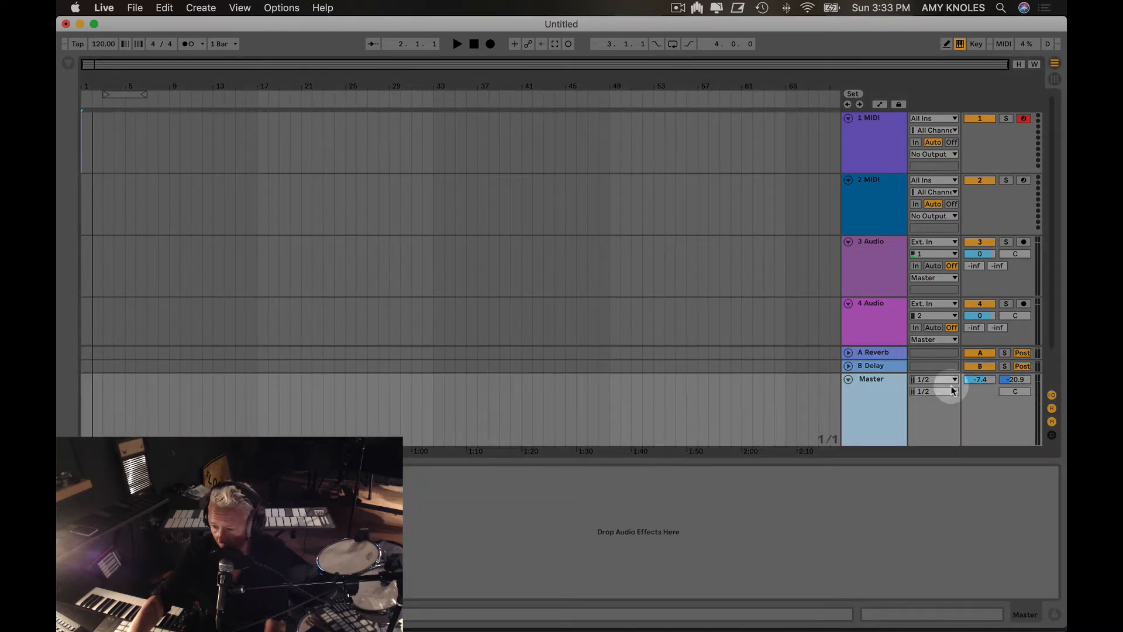
{"action": "left_click", "coordinate": [989, 385]}
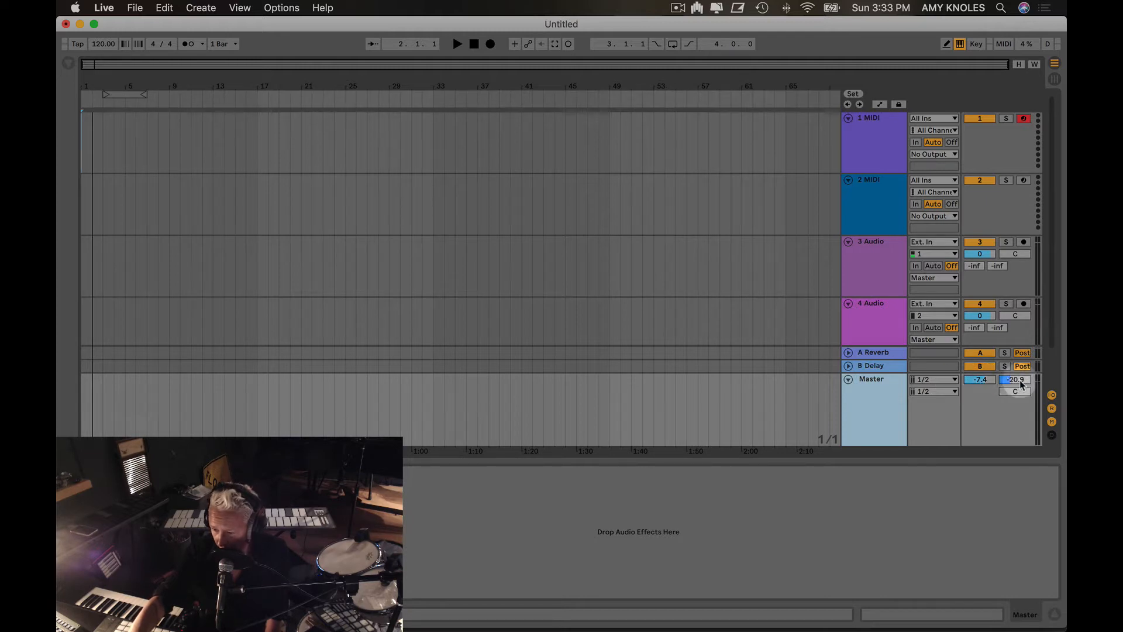
{"action": "left_click", "coordinate": [982, 381]}
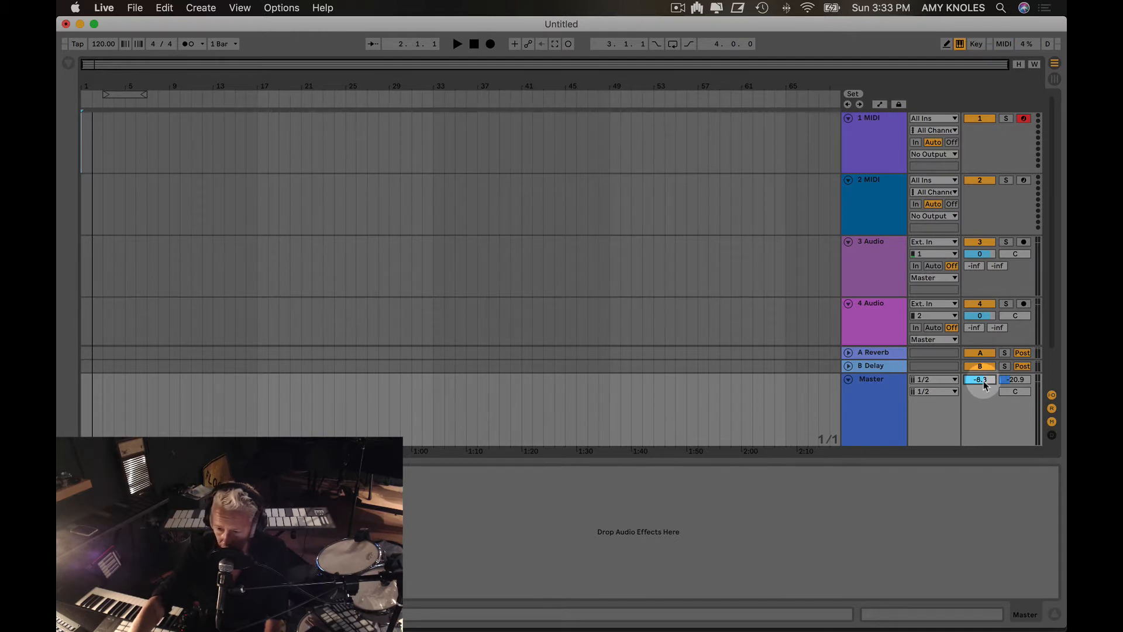
{"action": "left_click", "coordinate": [871, 398]}
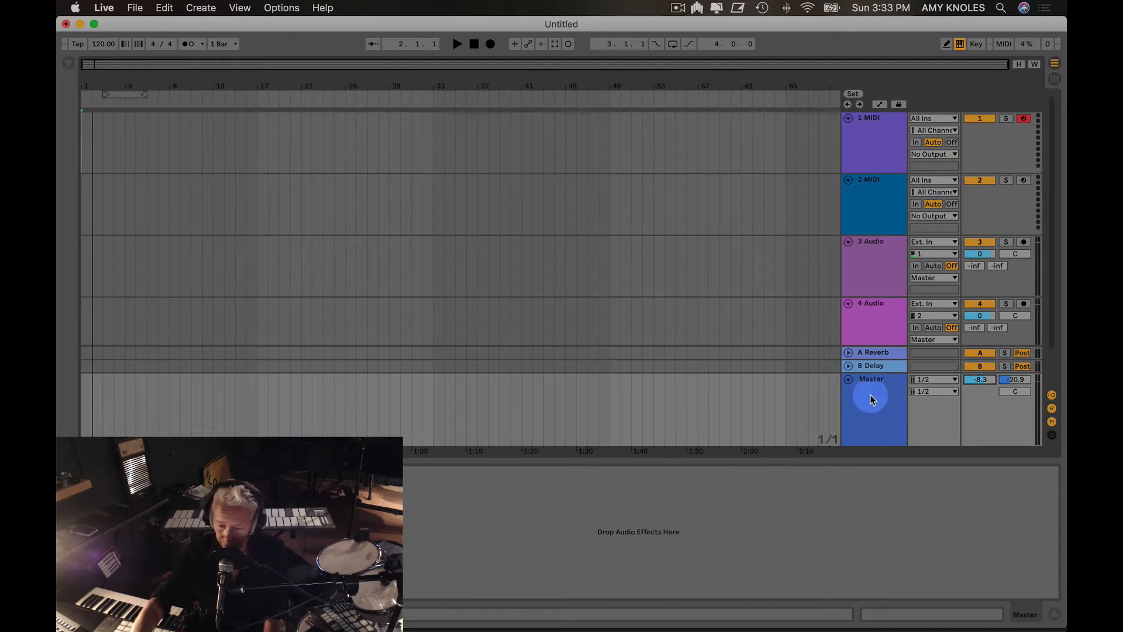
Step: Lower the Master track's preview/cue volume to about -29.8 dB
{"action": "left_click", "coordinate": [1015, 393]}
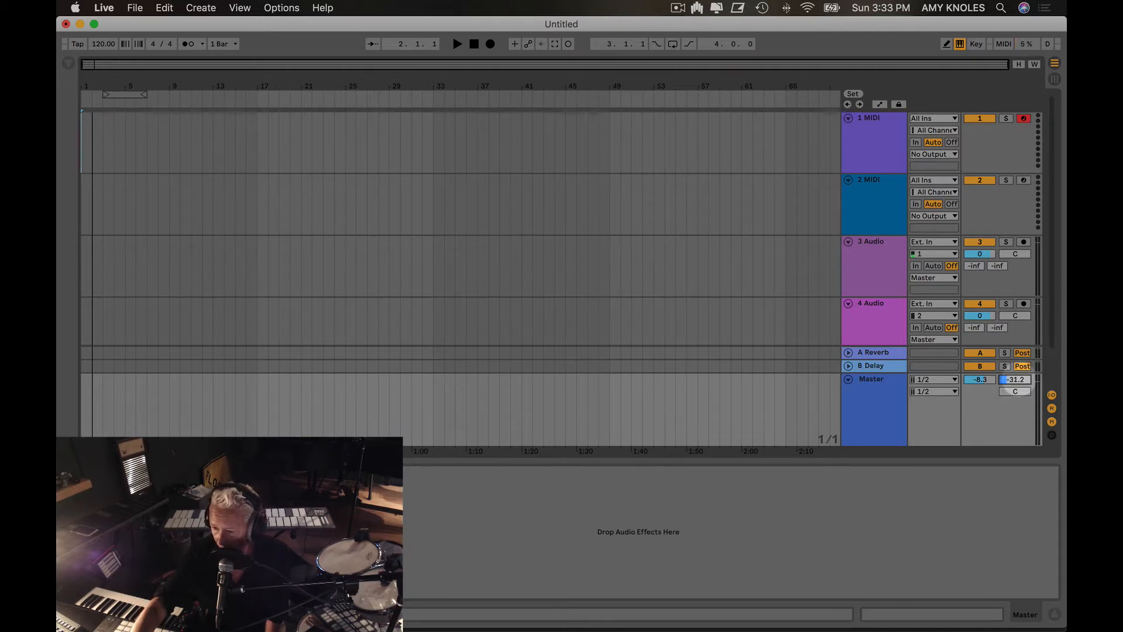
{"action": "left_click_drag", "start_coordinate": [1018, 381], "coordinate": [1017, 386]}
Step: Turn on the metronome and look through its count-in, sound and rhythm settings
{"action": "left_click", "coordinate": [189, 44]}
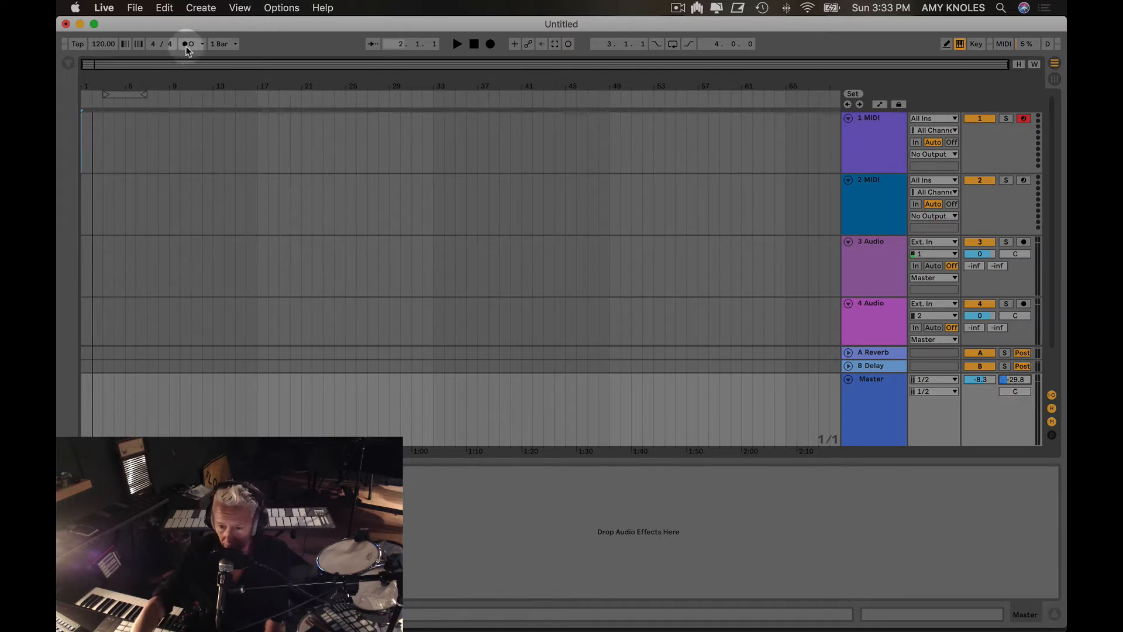
{"action": "left_click", "coordinate": [190, 43]}
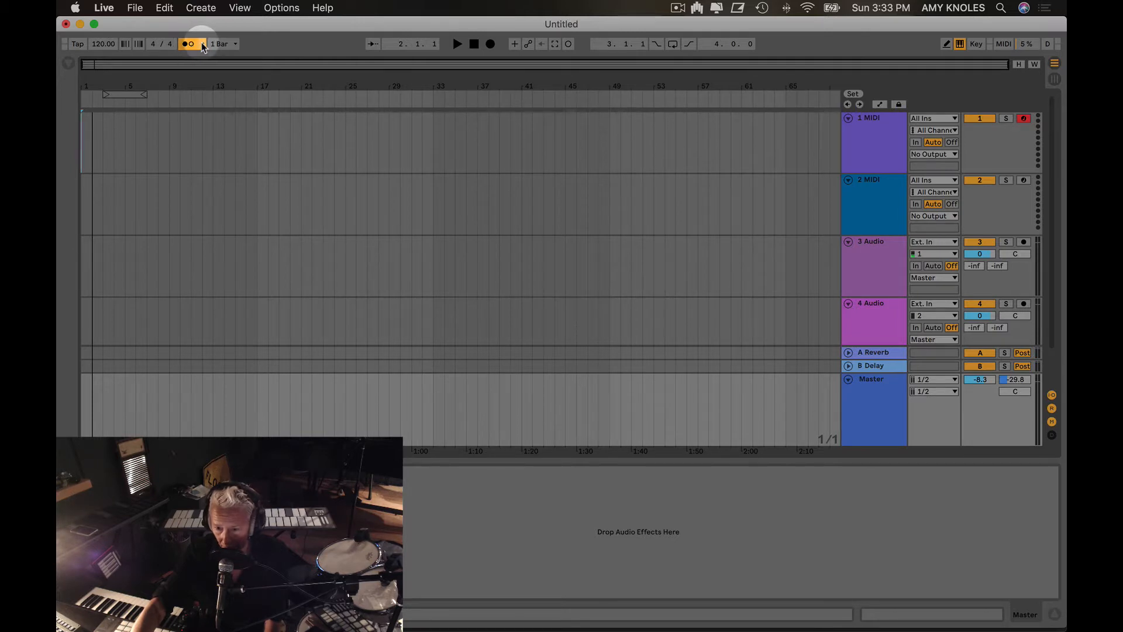
{"action": "left_click", "coordinate": [202, 44]}
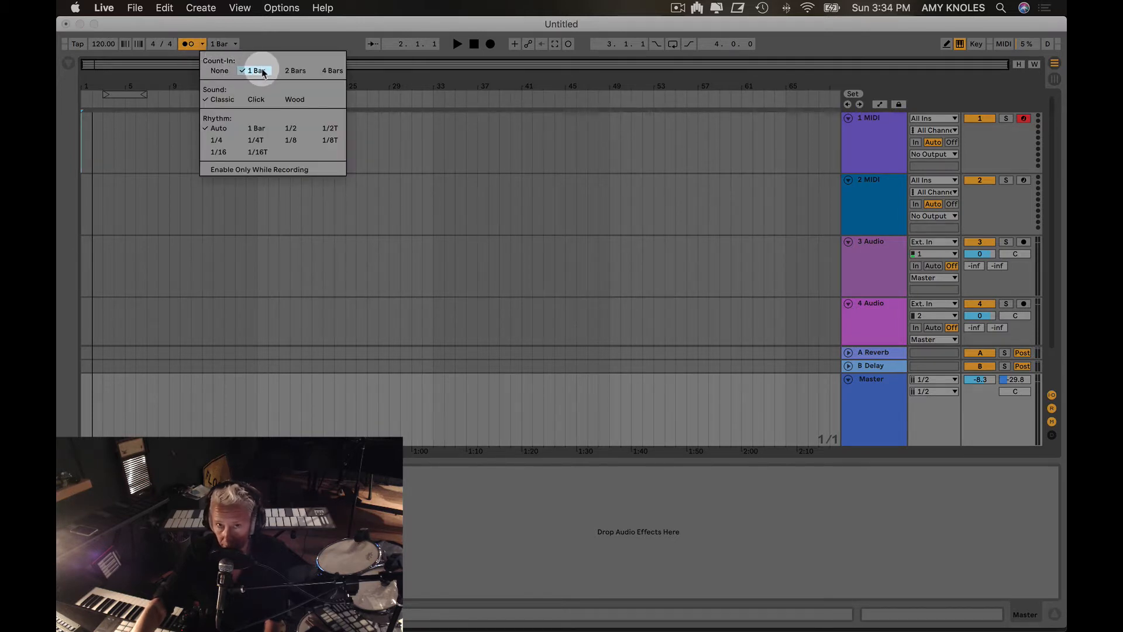
{"action": "left_click", "coordinate": [270, 25]}
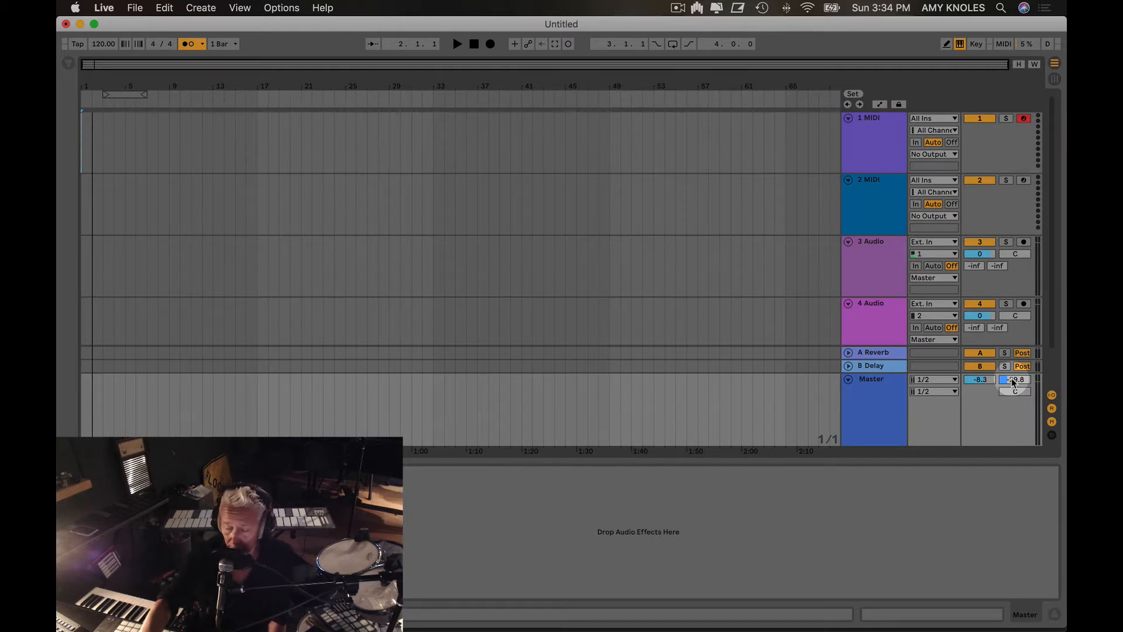
Step: Play the empty arrangement briefly to hear the metronome click and stop it
{"action": "key", "text": "space"}
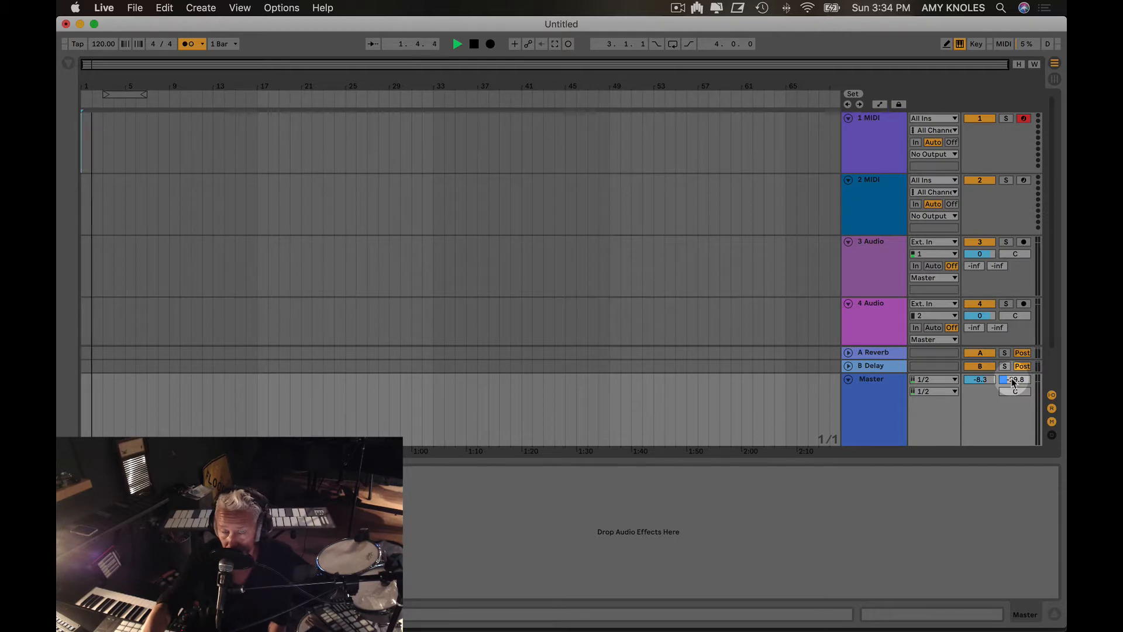
{"action": "key", "text": "space"}
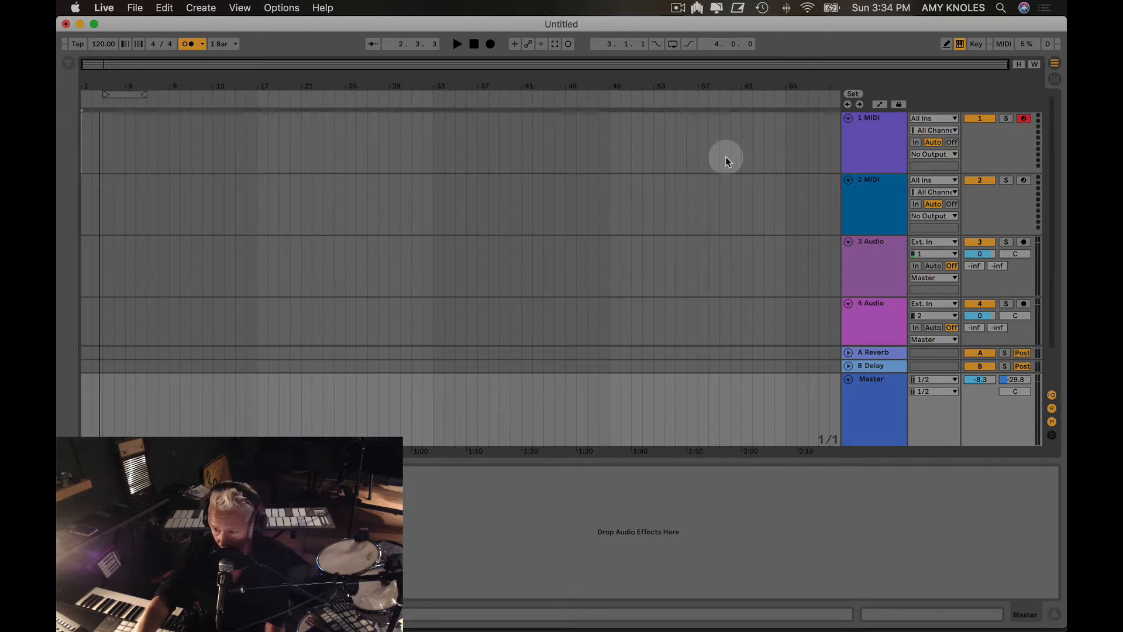
{"action": "scroll", "coordinate": [725, 157], "scroll_direction": "down", "scroll_amount": 1}
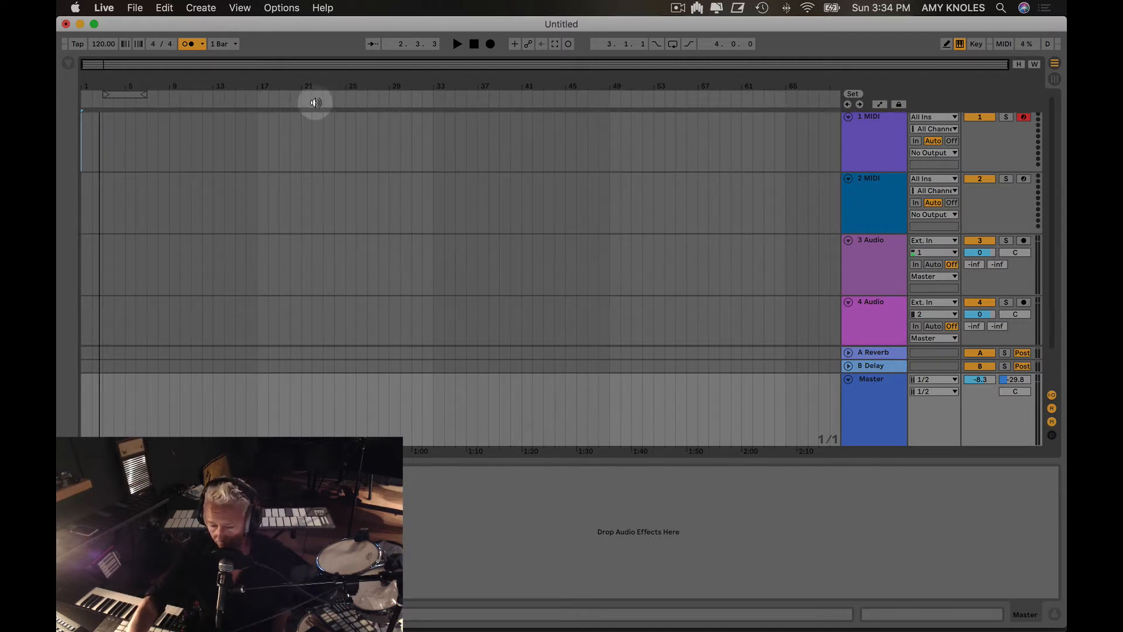
Step: Tap in a song tempo of about 80 BPM
{"action": "left_click", "coordinate": [77, 44]}
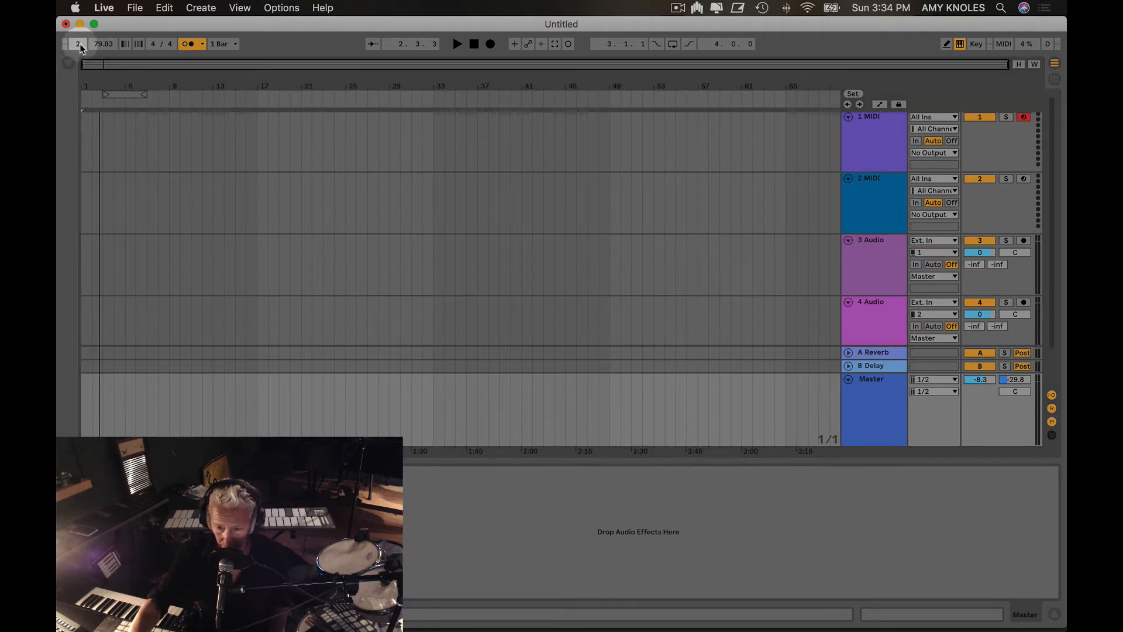
{"action": "left_click", "coordinate": [79, 43]}
{"action": "left_click", "coordinate": [80, 43]}
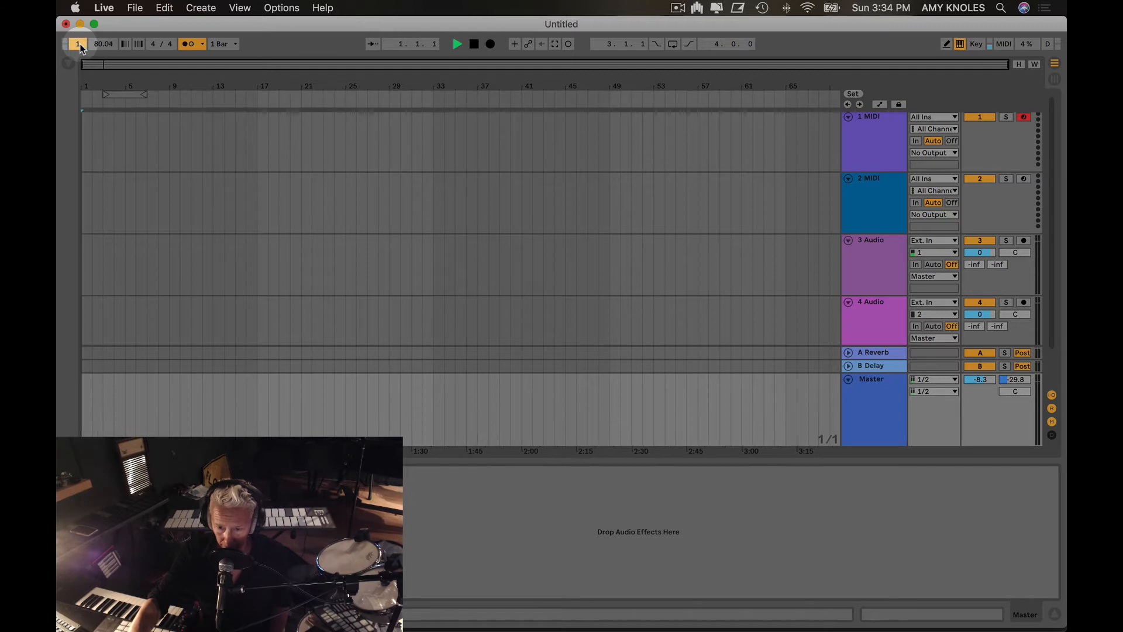
{"action": "left_click", "coordinate": [79, 44]}
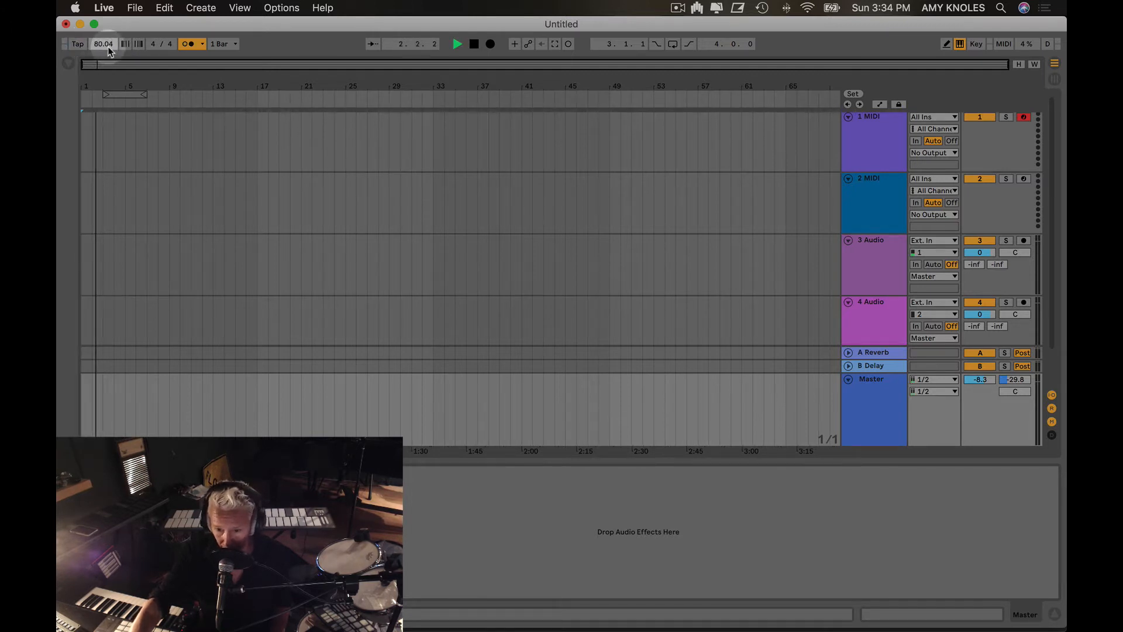
Step: Stop playback and set the tempo to 120 BPM
{"action": "key", "text": "space"}
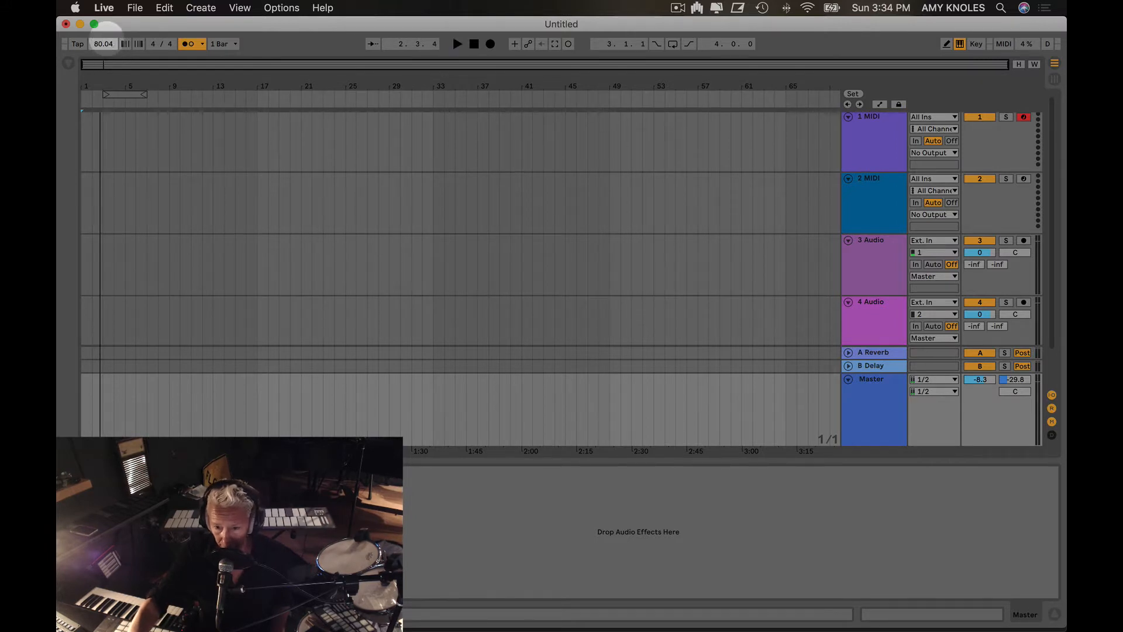
{"action": "type", "text": "120"}
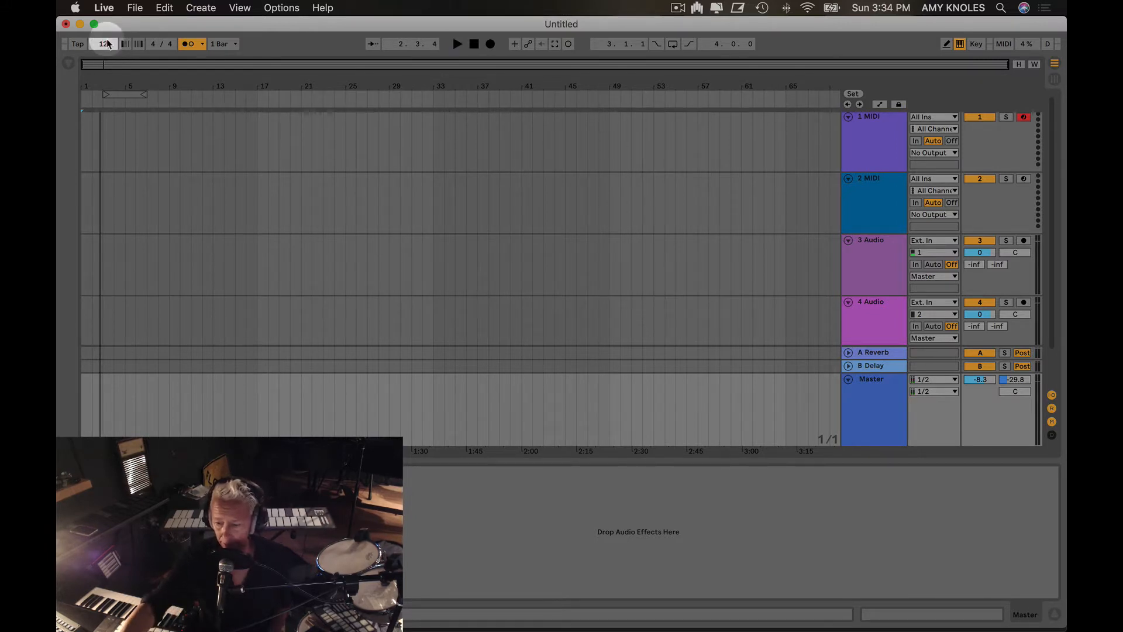
{"action": "key", "text": "Return"}
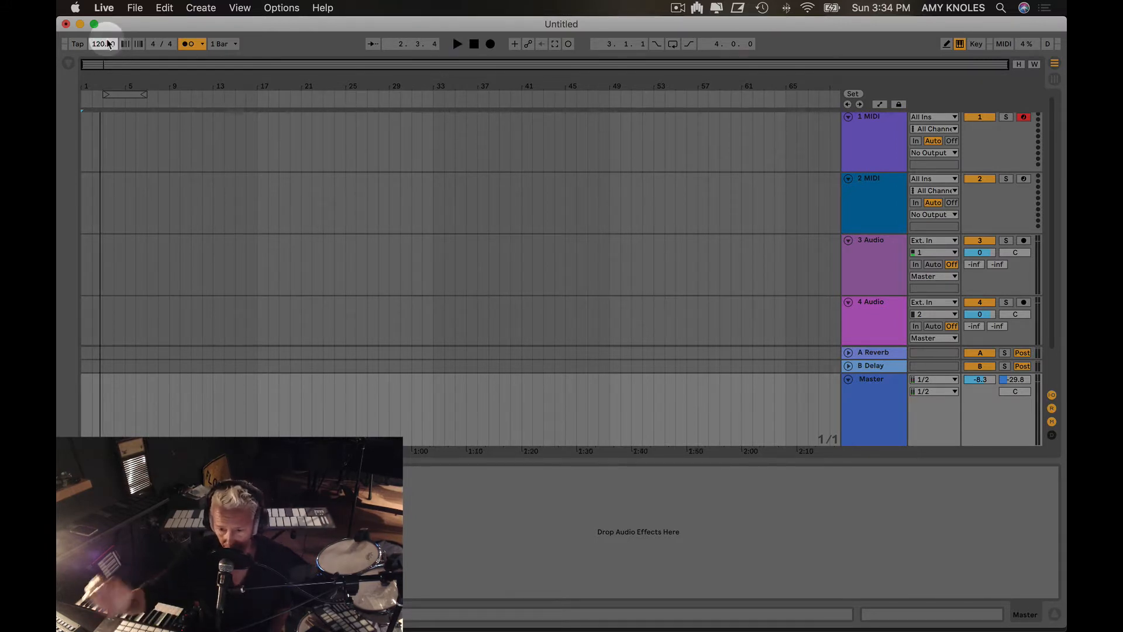
Step: Set the time signature's numerator to 99
{"action": "left_click", "coordinate": [153, 43]}
{"action": "type", "text": "49"}
{"action": "key", "text": "Return"}
{"action": "type", "text": "99"}
{"action": "key", "text": "Return"}
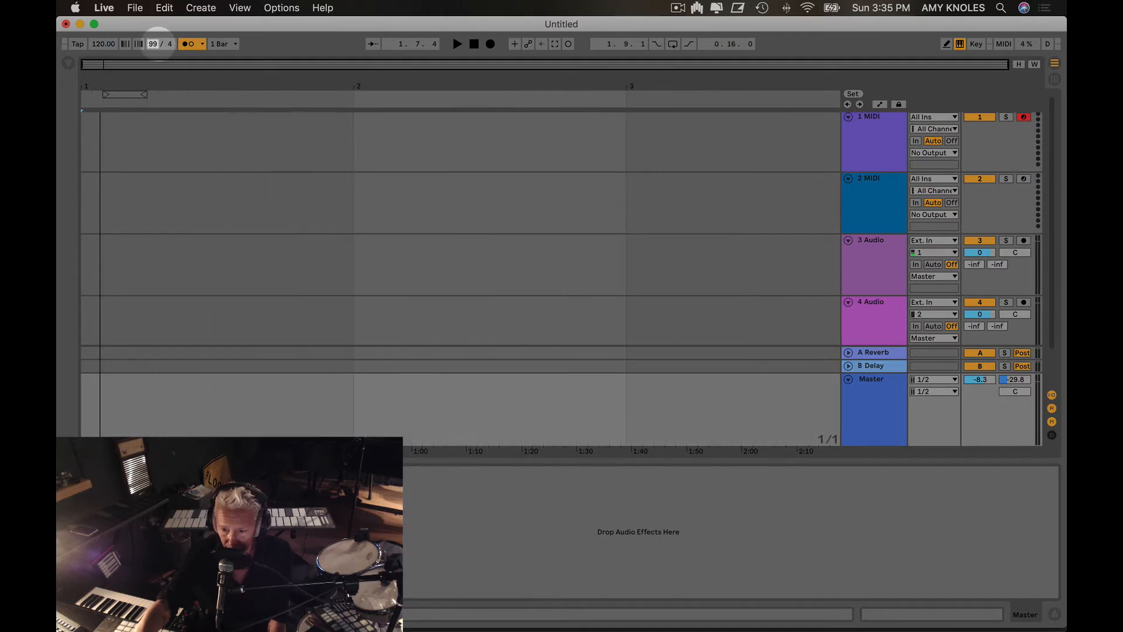
Step: Try 16 and 1 as the time signature's denominator
{"action": "left_click", "coordinate": [170, 44]}
{"action": "type", "text": "1"}
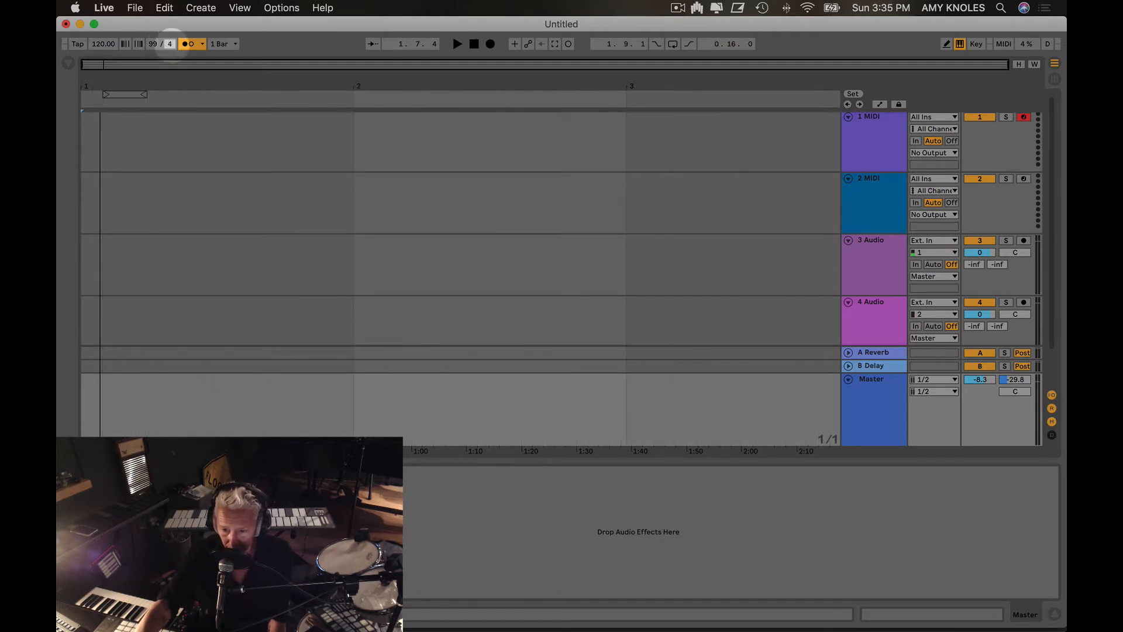
{"action": "key", "text": "Return"}
{"action": "type", "text": "16"}
{"action": "key", "text": "Return"}
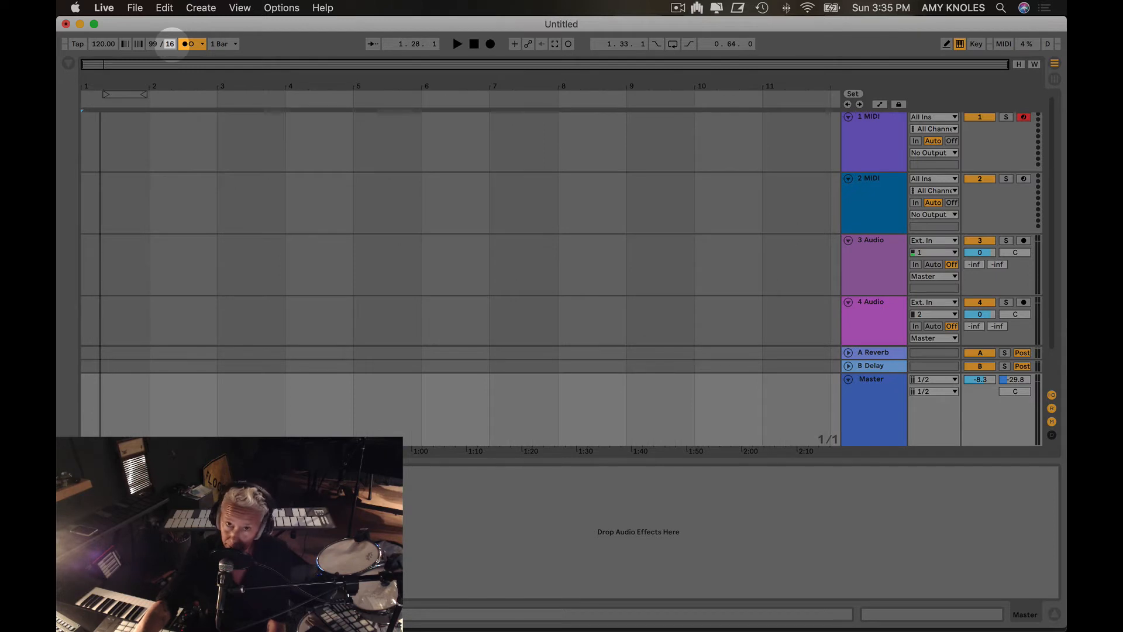
{"action": "type", "text": "1"}
{"action": "key", "text": "Return"}
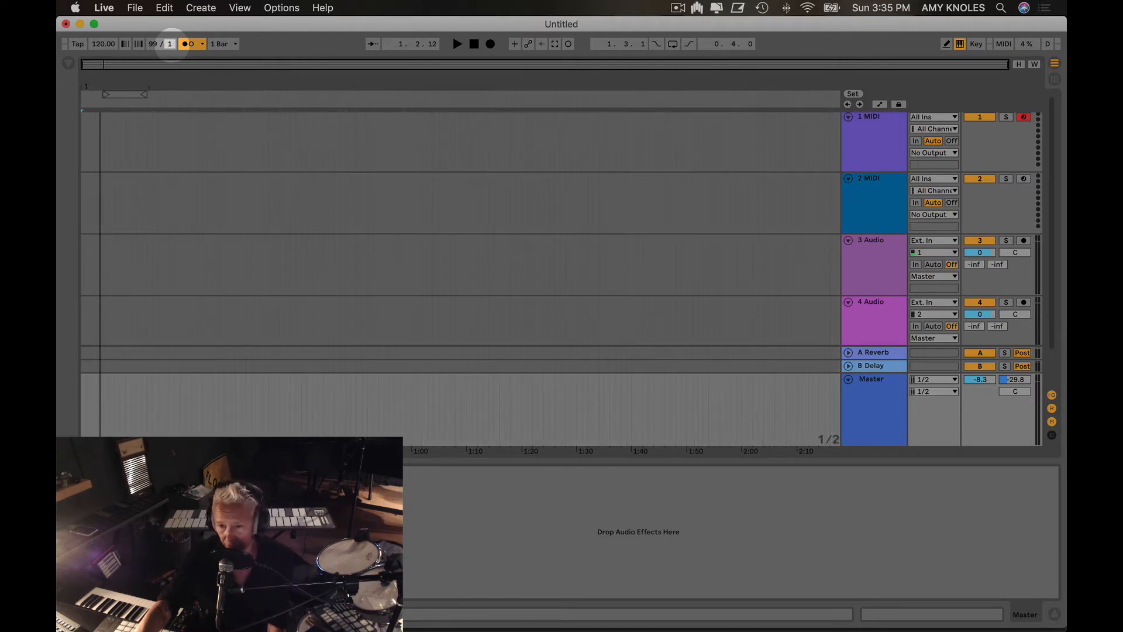
Step: Set the time signature to 4/4
{"action": "type", "text": "4"}
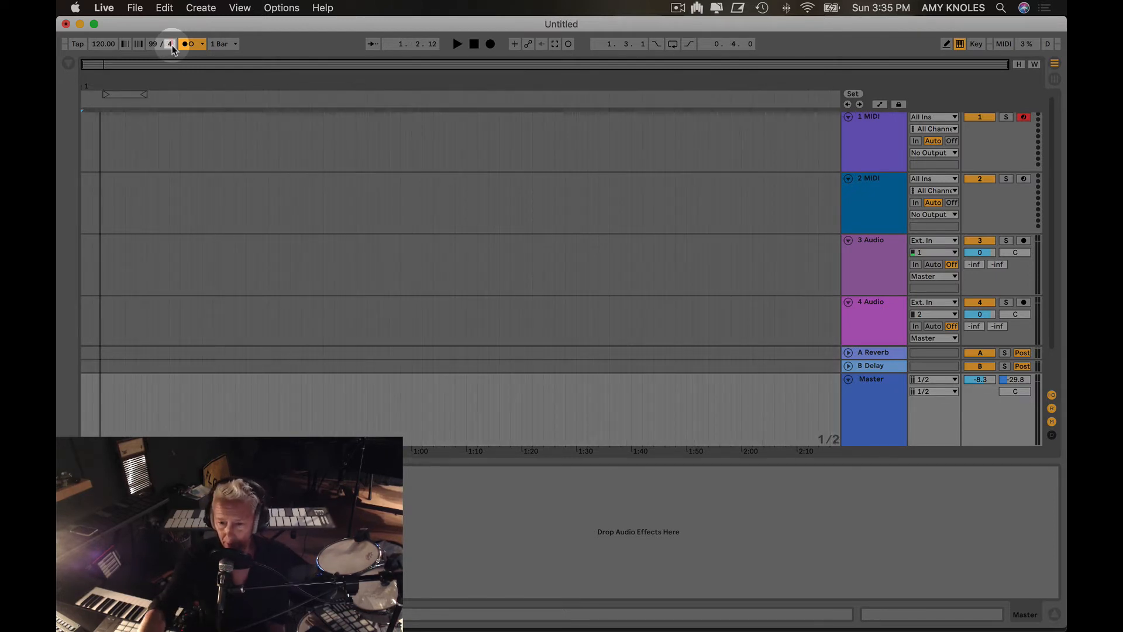
{"action": "left_click", "coordinate": [156, 43]}
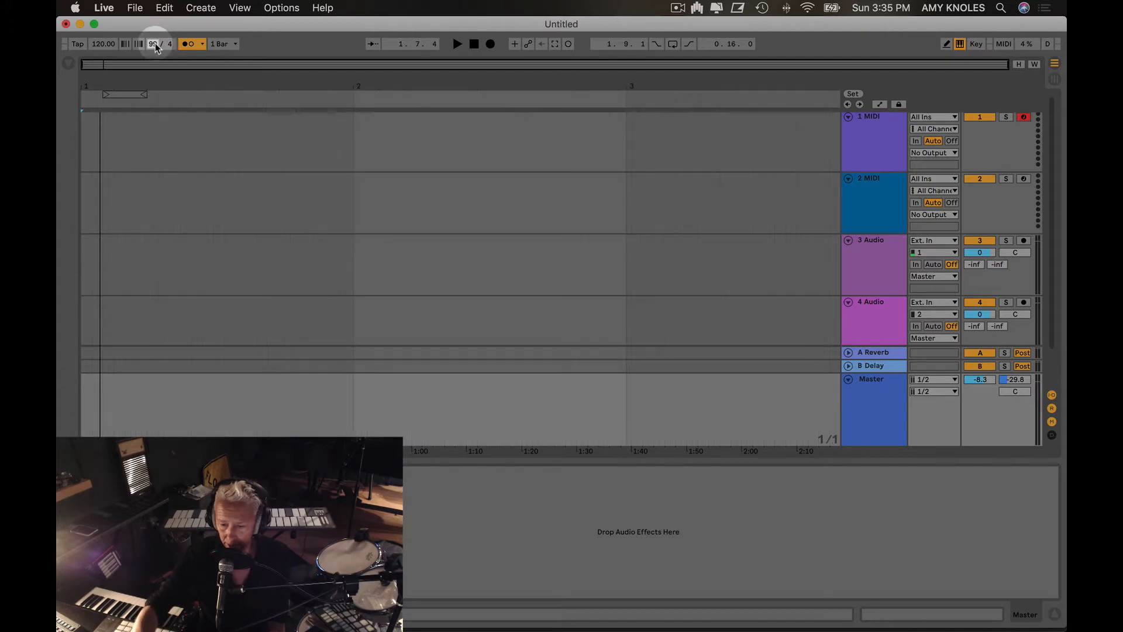
{"action": "type", "text": "4"}
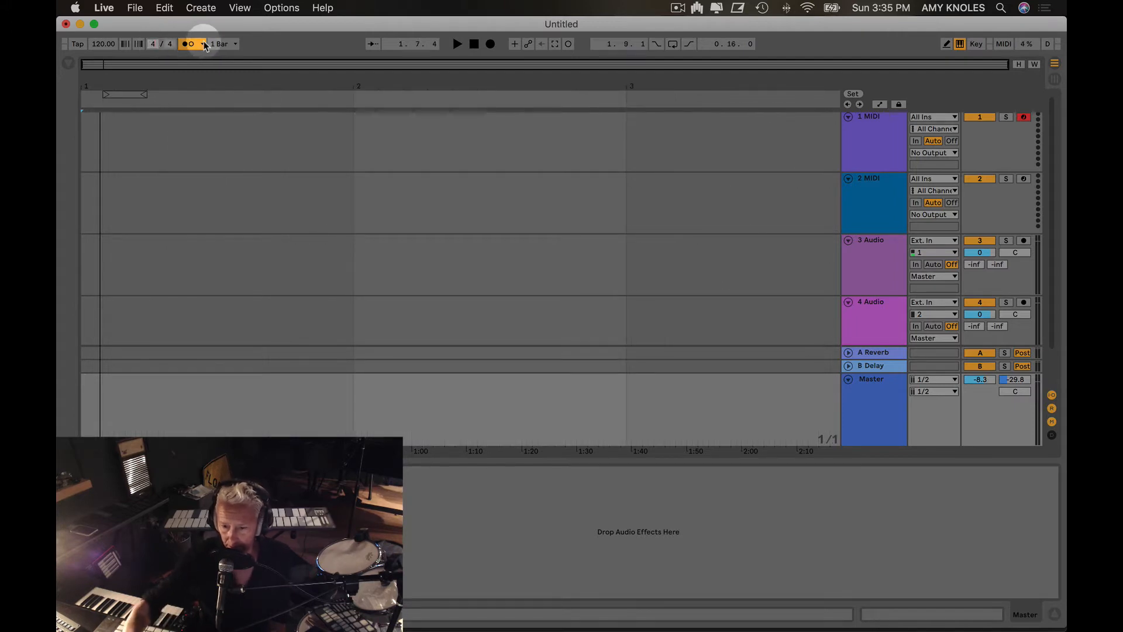
{"action": "left_click", "coordinate": [312, 39]}
Step: Return the arrangement position to the start at 1.1.1
{"action": "left_click", "coordinate": [191, 45]}
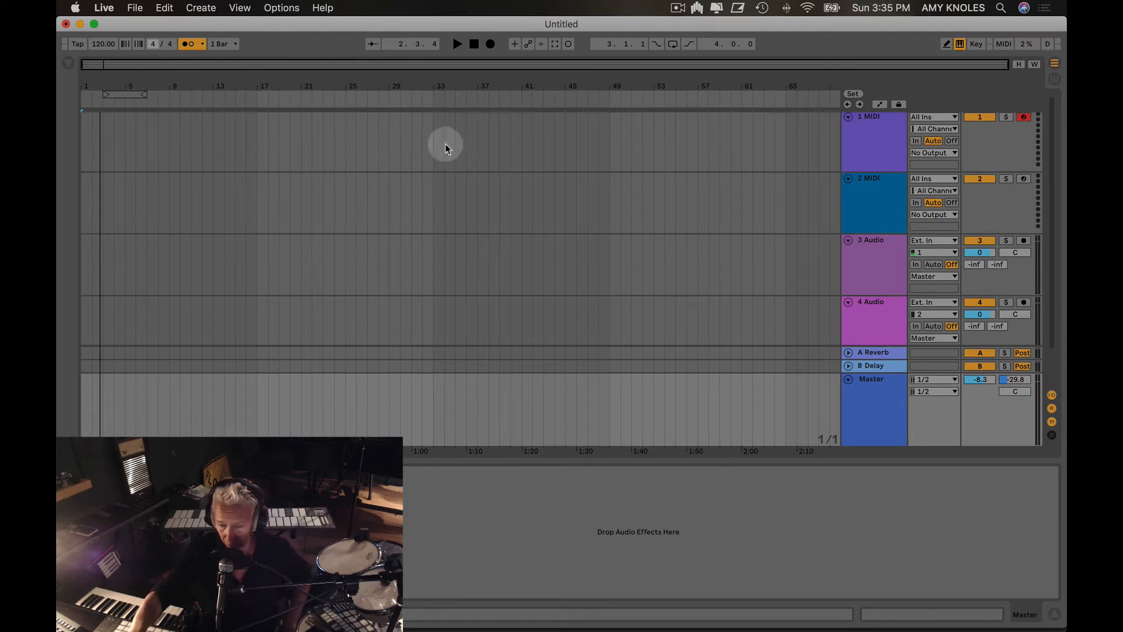
{"action": "left_click", "coordinate": [396, 49]}
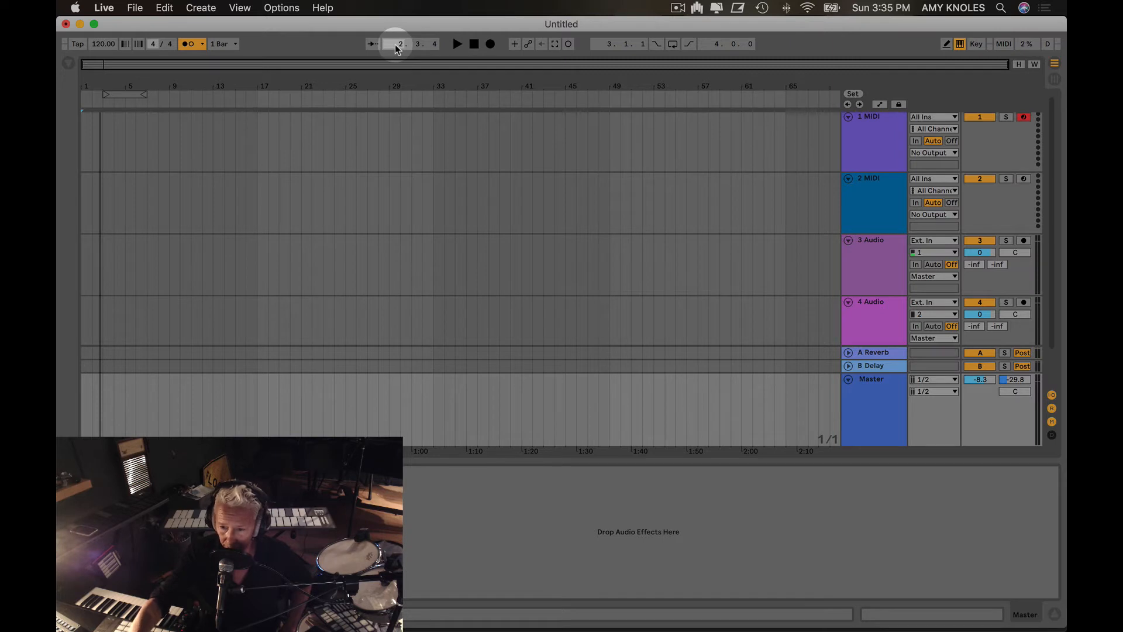
{"action": "left_click", "coordinate": [475, 43]}
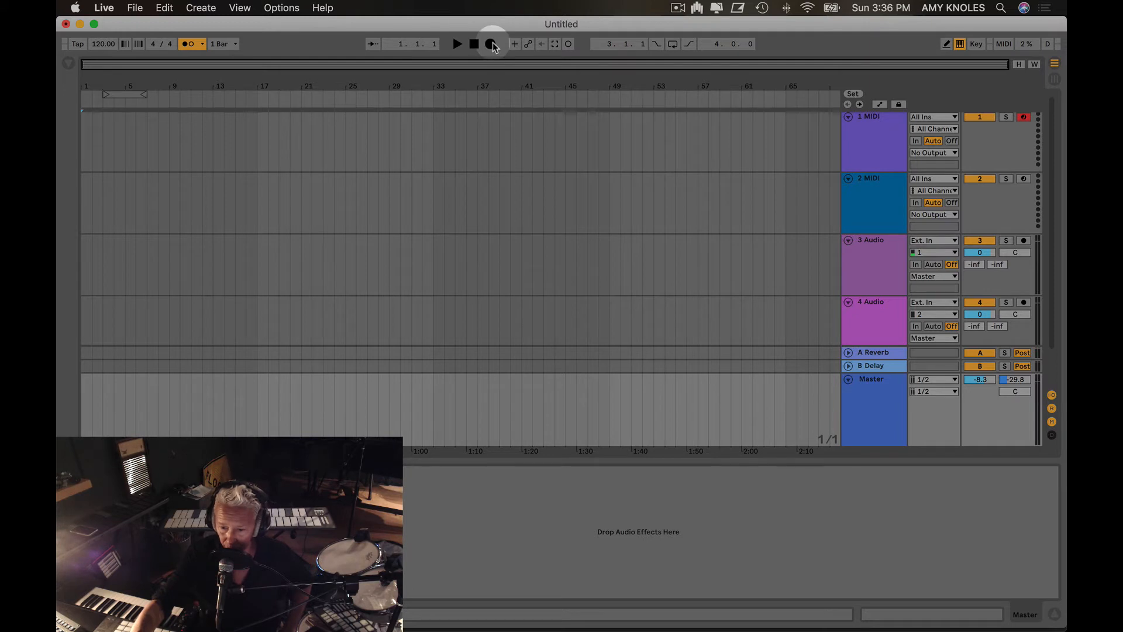
Step: Capture the recently played MIDI notes as a clip on the first MIDI track and open its notes
{"action": "left_click", "coordinate": [528, 46]}
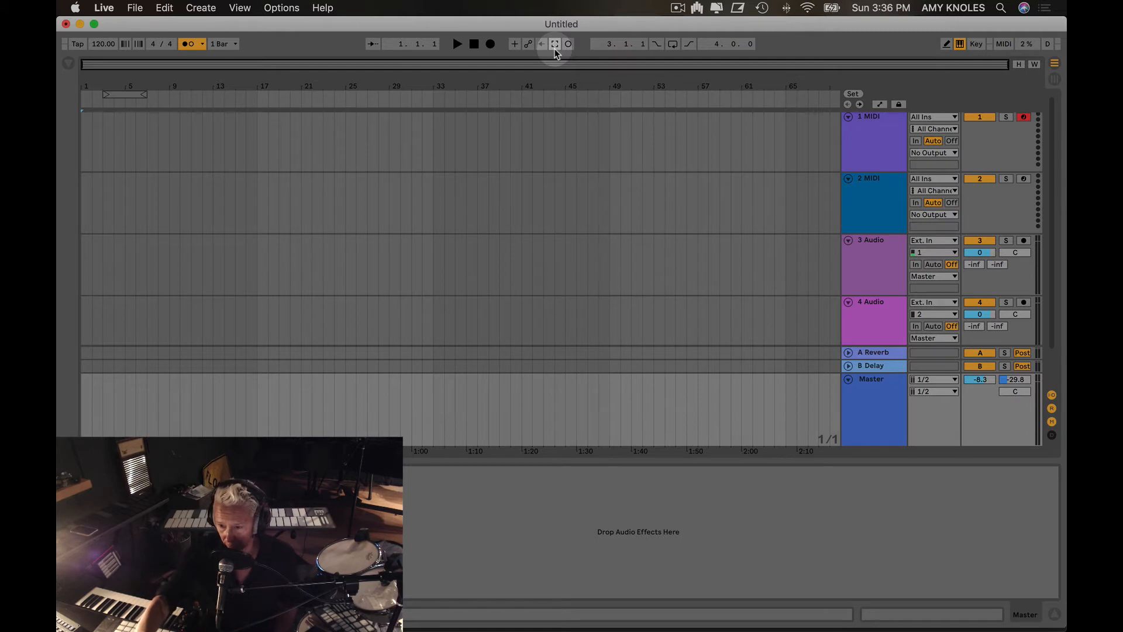
{"action": "left_click", "coordinate": [554, 44]}
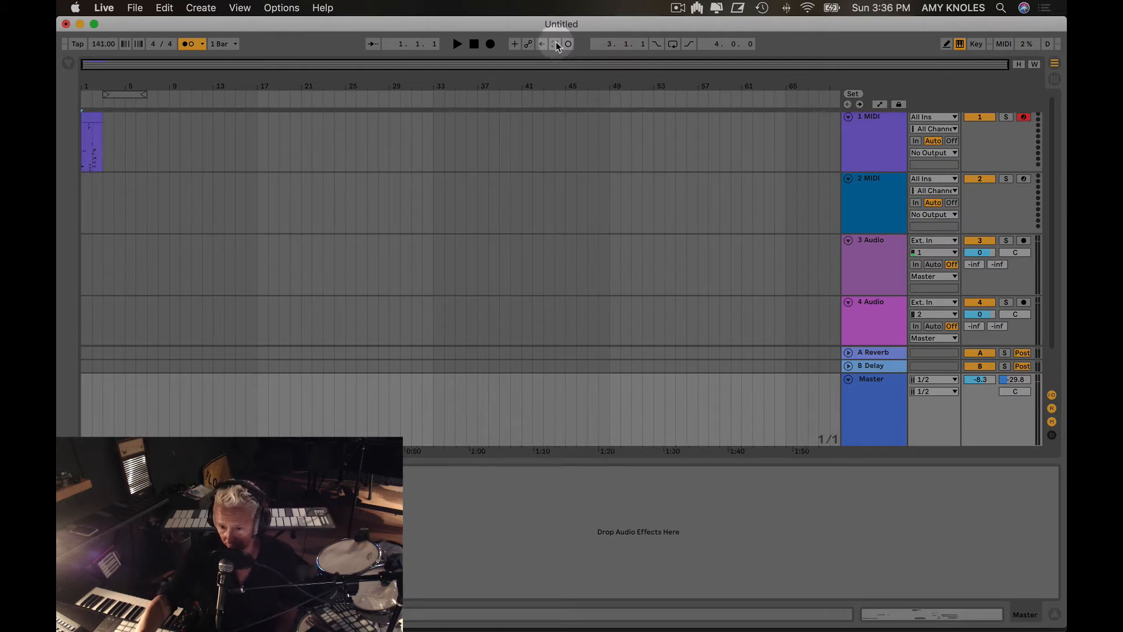
{"action": "left_click", "coordinate": [89, 122]}
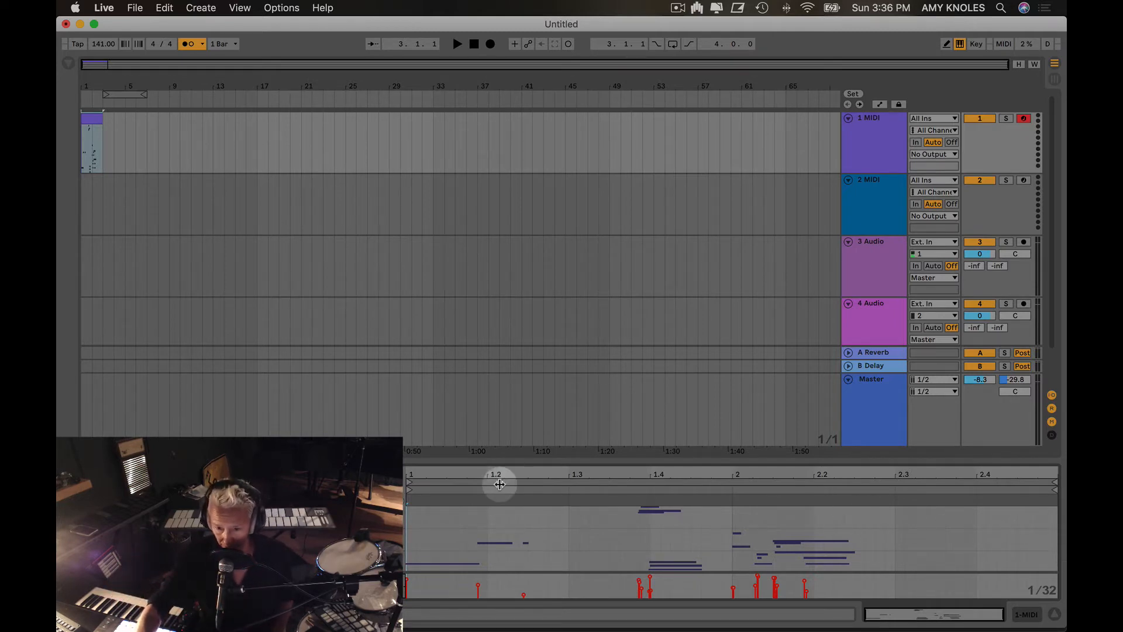
Step: Delete the captured clip from the first MIDI track and place the insert marker at bar 2
{"action": "left_click", "coordinate": [91, 119]}
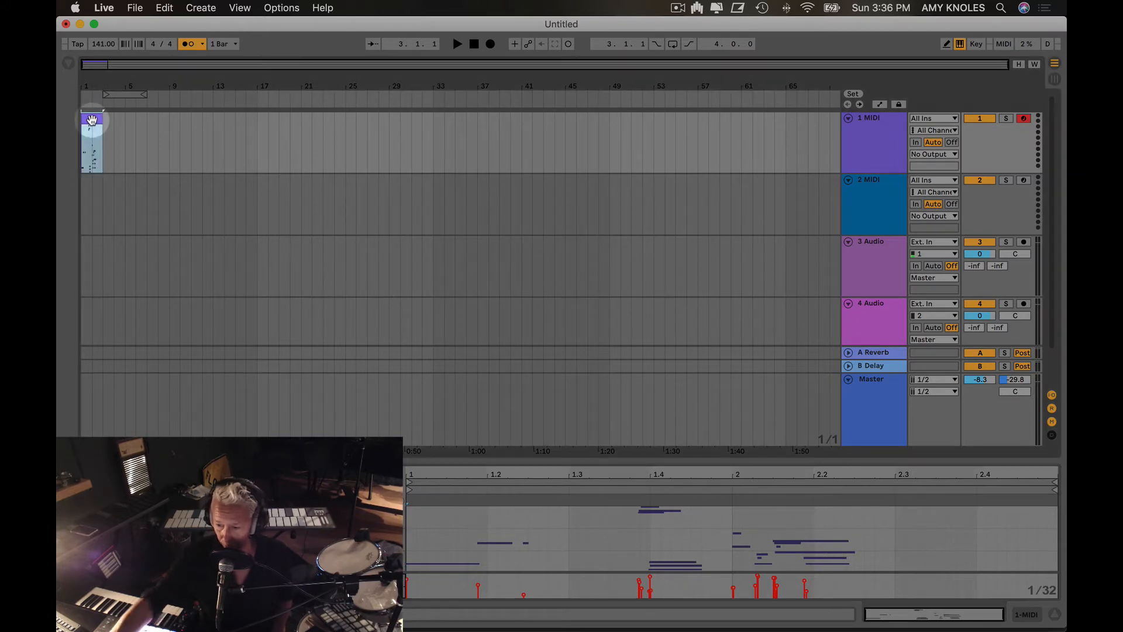
{"action": "key", "text": "Delete"}
{"action": "left_click", "coordinate": [91, 120]}
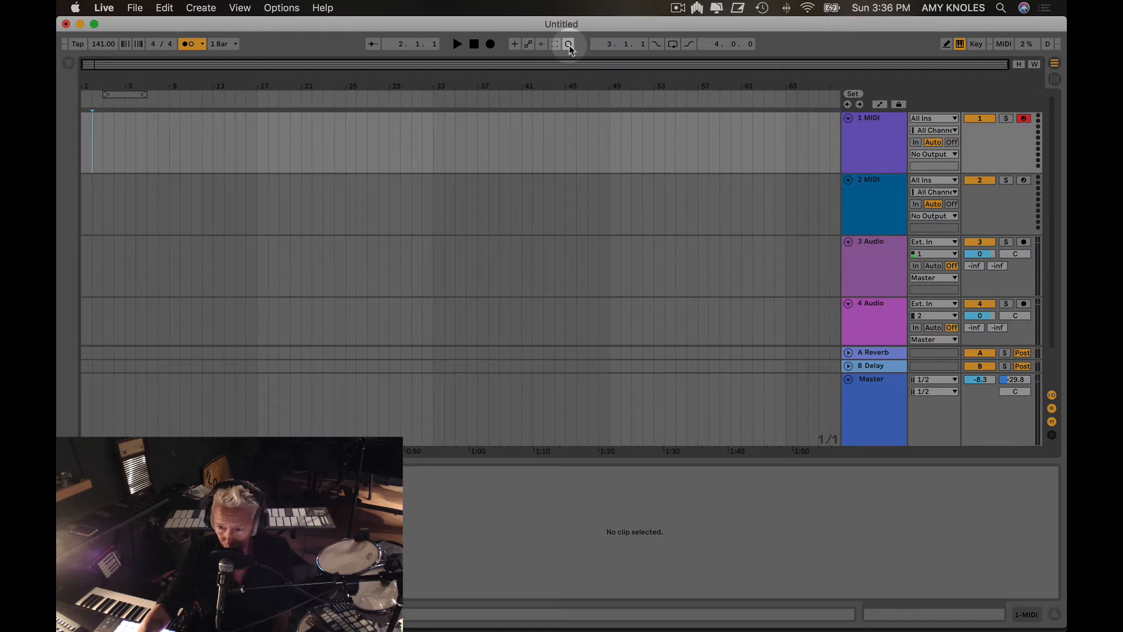
Step: Look at the Session View's clip slots and return to the Arrangement View
{"action": "key", "text": "Tab"}
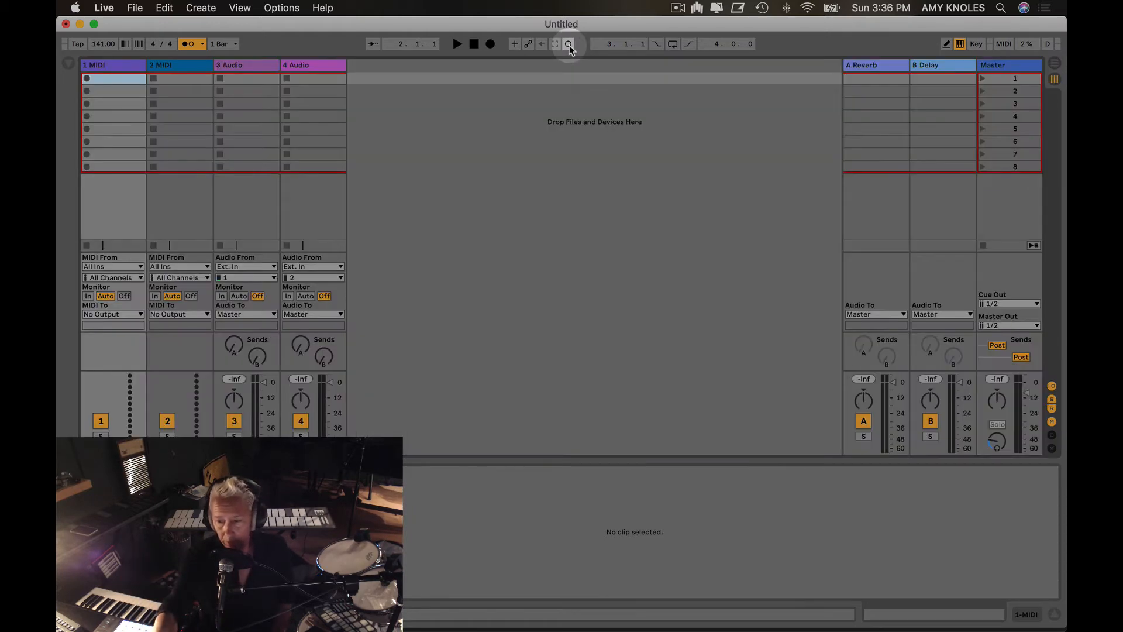
{"action": "key", "text": "Tab"}
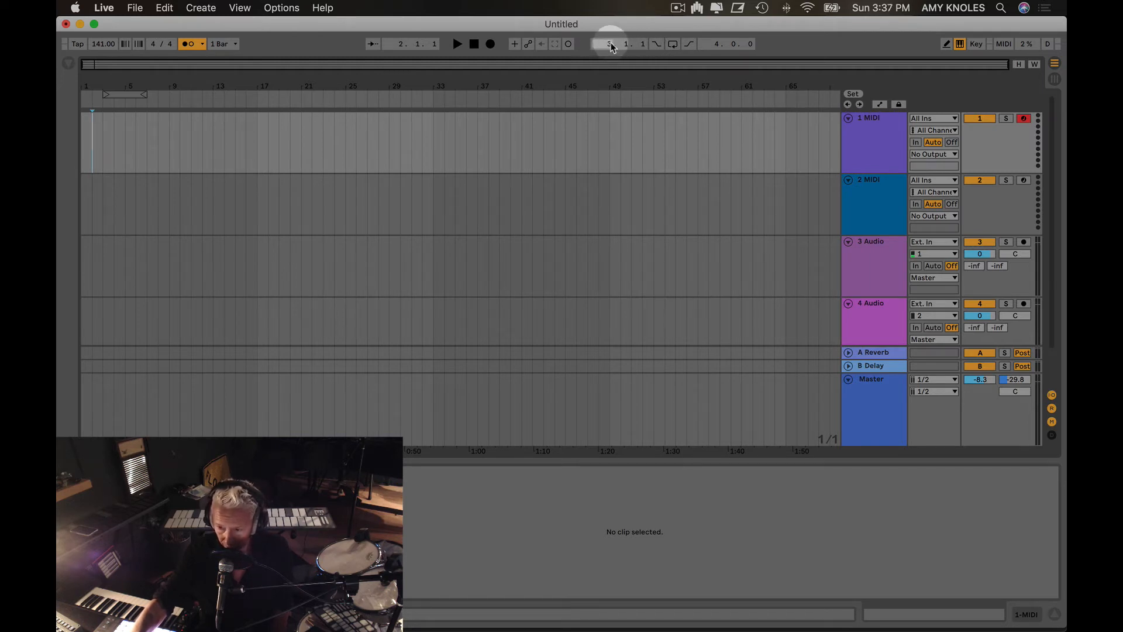
Step: Try out punch-in and the arrangement loop, switching each on and off again
{"action": "left_click_drag", "start_coordinate": [608, 47], "coordinate": [608, 44]}
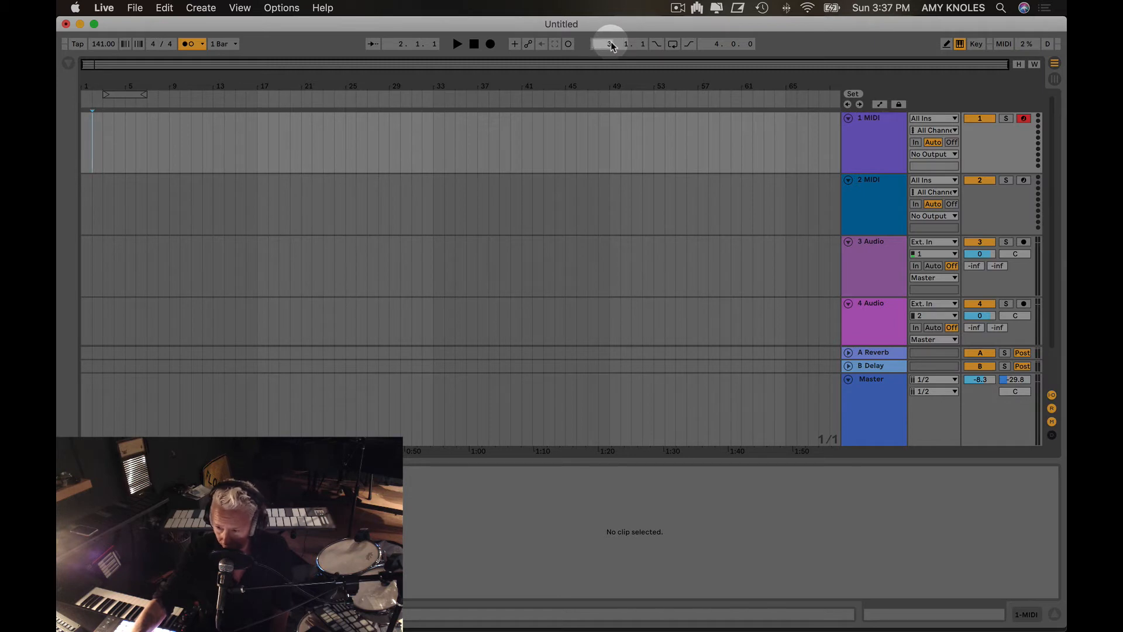
{"action": "left_click", "coordinate": [657, 44]}
{"action": "left_click", "coordinate": [672, 44]}
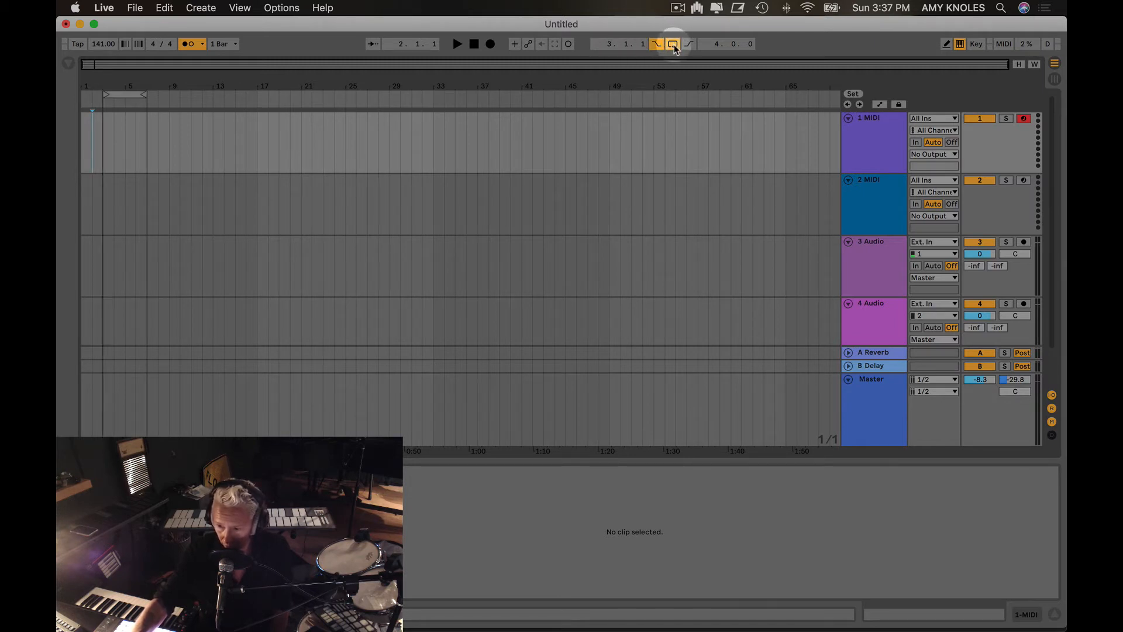
{"action": "left_click", "coordinate": [673, 45]}
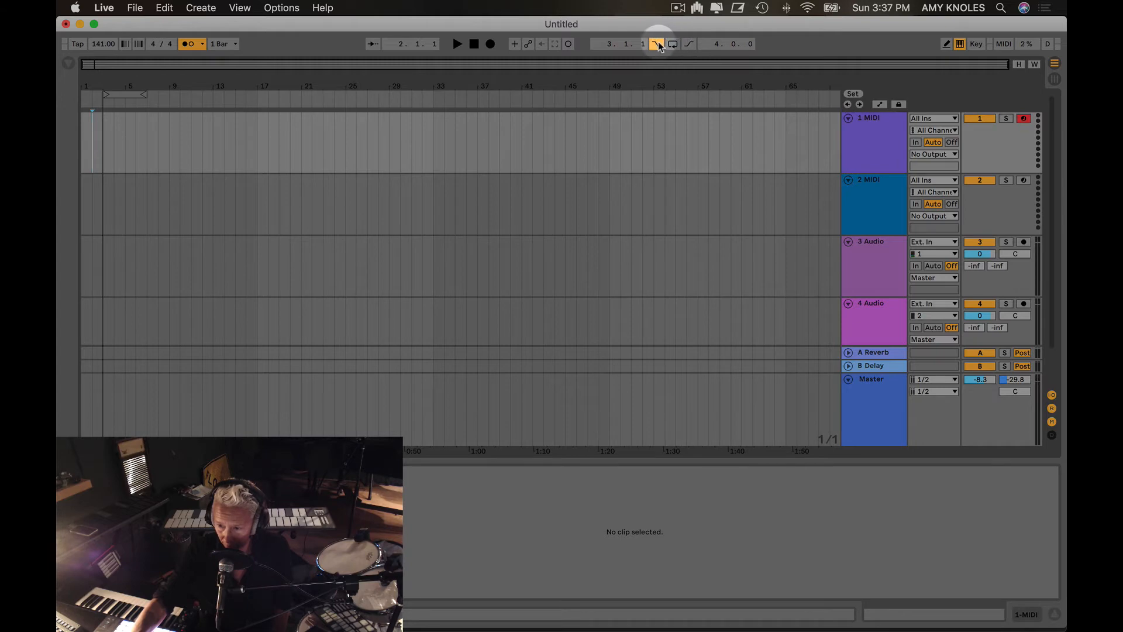
{"action": "left_click", "coordinate": [656, 45]}
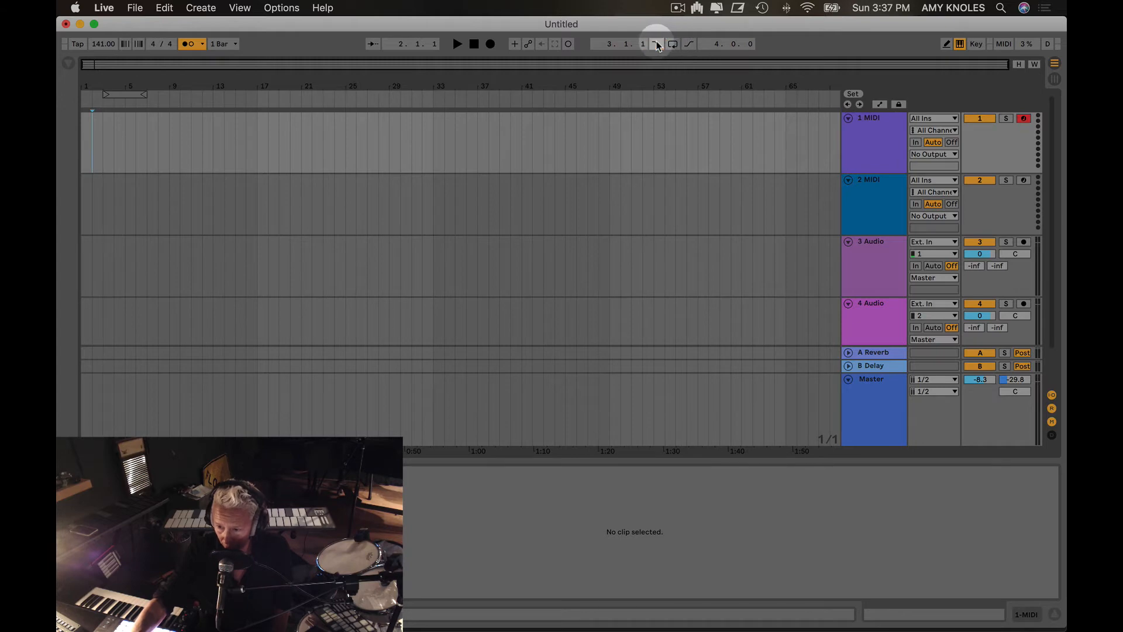
Step: Map the computer keys 1, 2 and 3 to the transport's Play, Stop and Record controls
{"action": "left_click", "coordinate": [976, 44]}
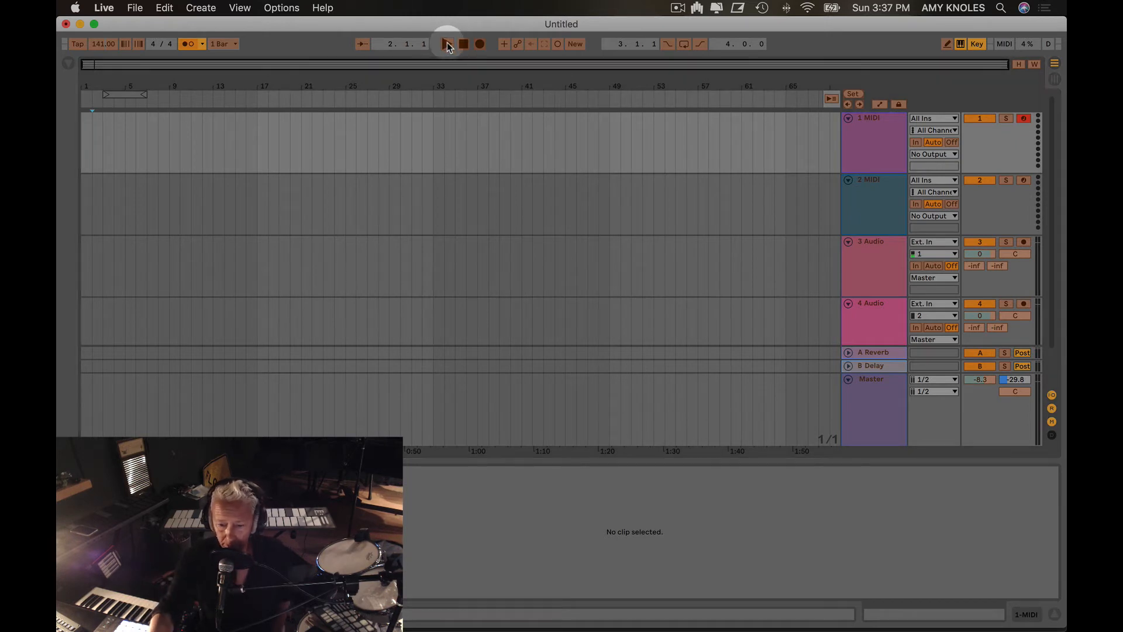
{"action": "key", "text": "1"}
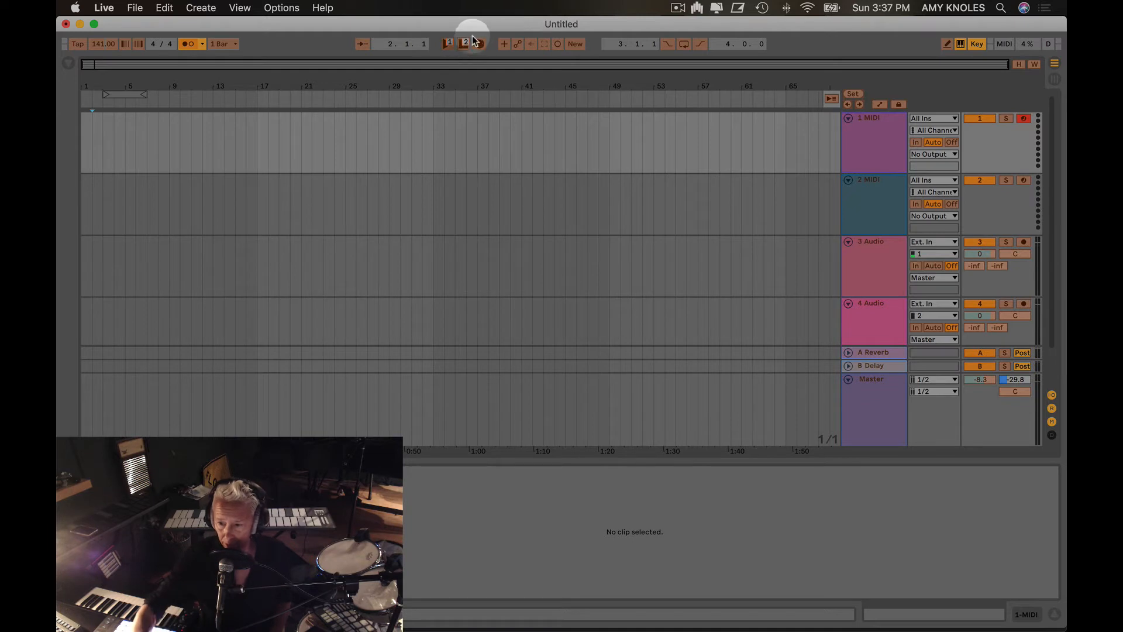
{"action": "key", "text": "3"}
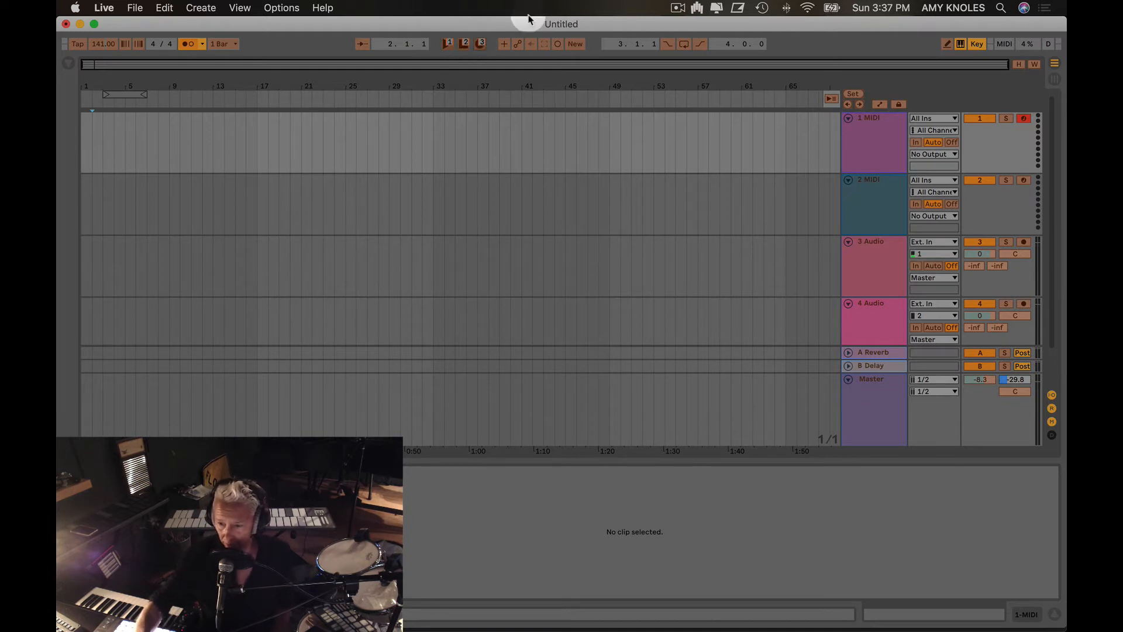
{"action": "left_click", "coordinate": [977, 46]}
Step: Test the key mappings by starting and stopping the arrangement playback with 1 and 2
{"action": "left_click", "coordinate": [472, 174]}
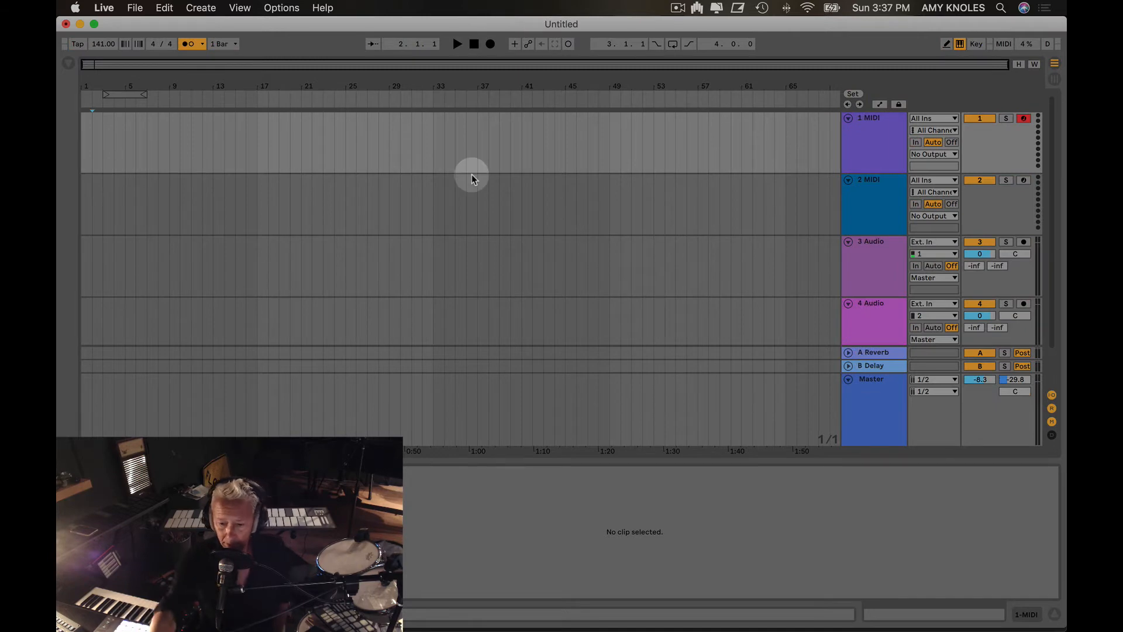
{"action": "key", "text": "1"}
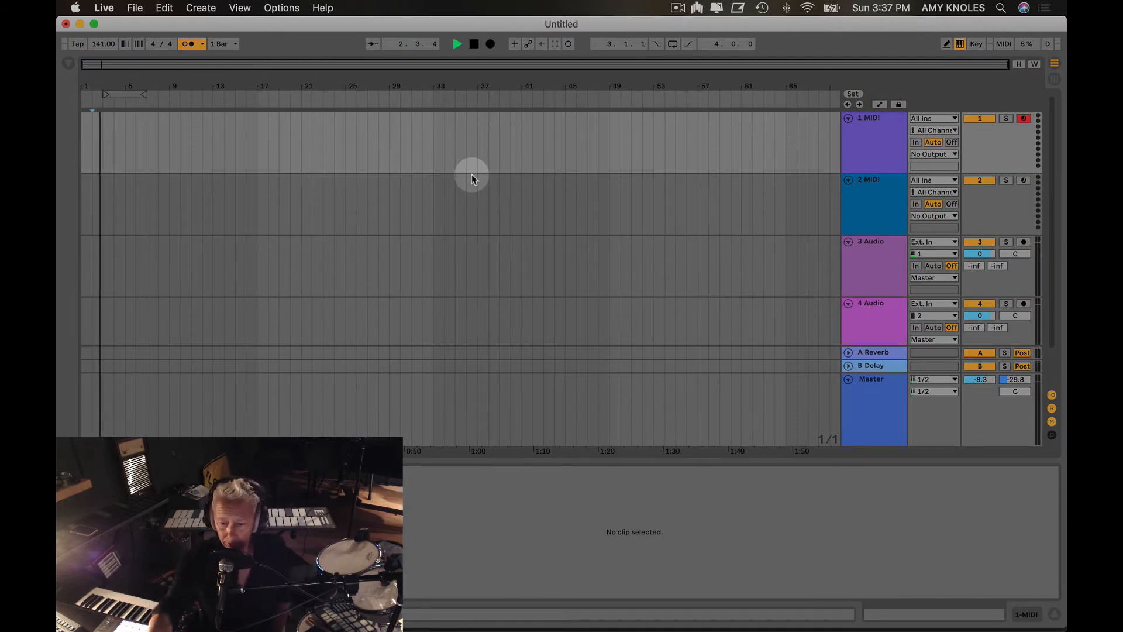
{"action": "key", "text": "2"}
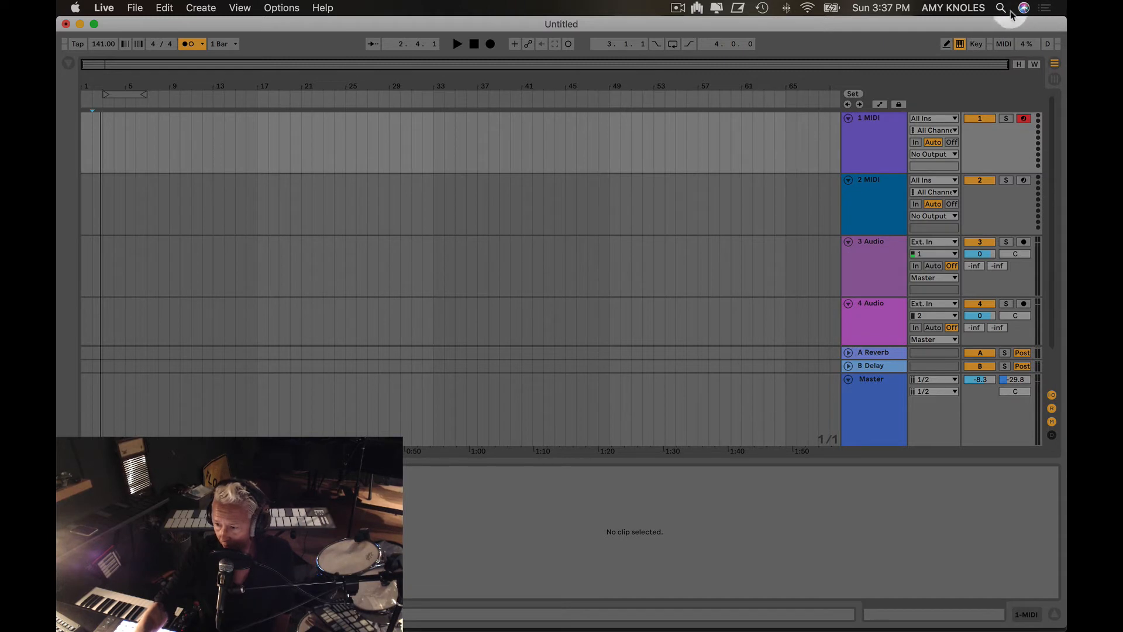
Step: Examine which controls can be mapped in MIDI map mode and leave the mode again
{"action": "left_click", "coordinate": [1004, 44]}
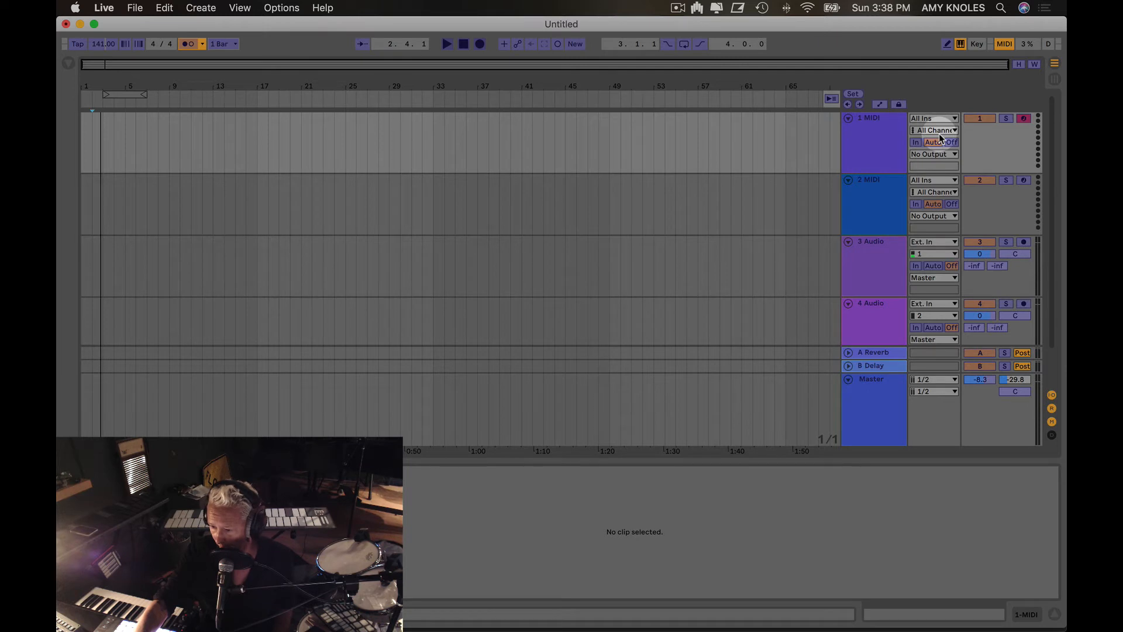
{"action": "left_click", "coordinate": [1006, 45]}
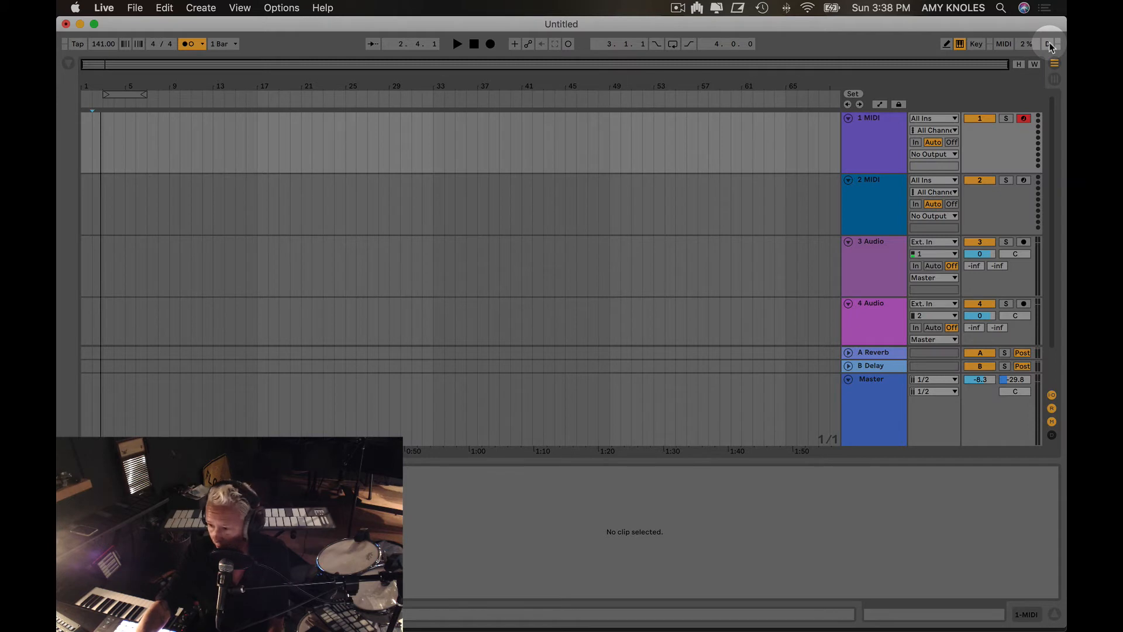
Step: Compare the Session and Arrangement Views by switching between them twice, ending in the Arrangement View
{"action": "left_click", "coordinate": [1056, 79]}
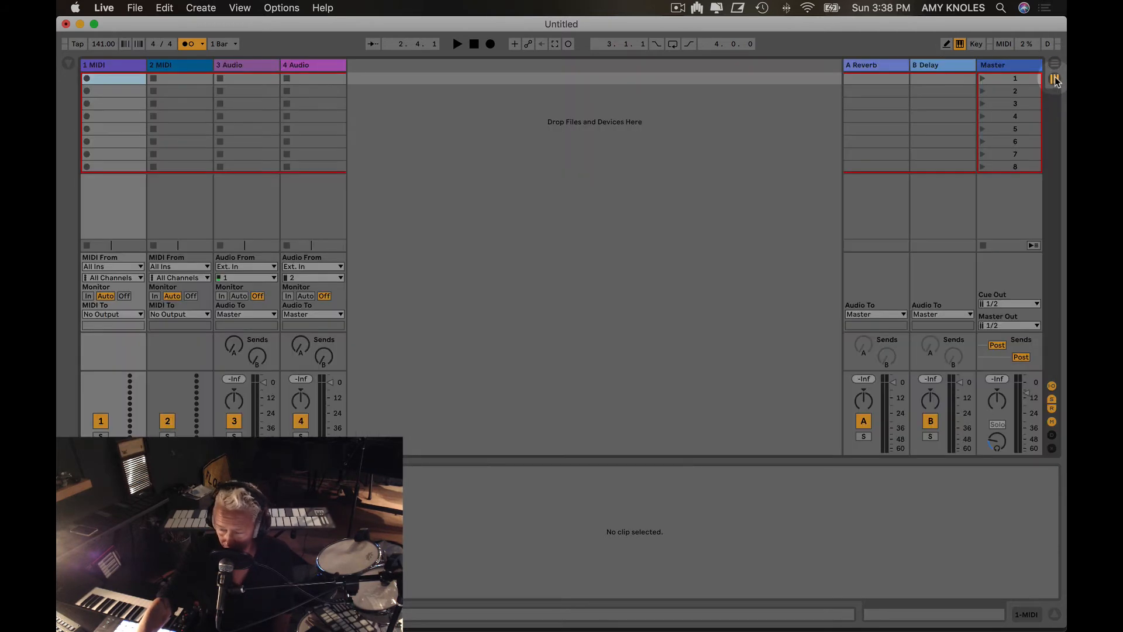
{"action": "left_click", "coordinate": [1054, 62]}
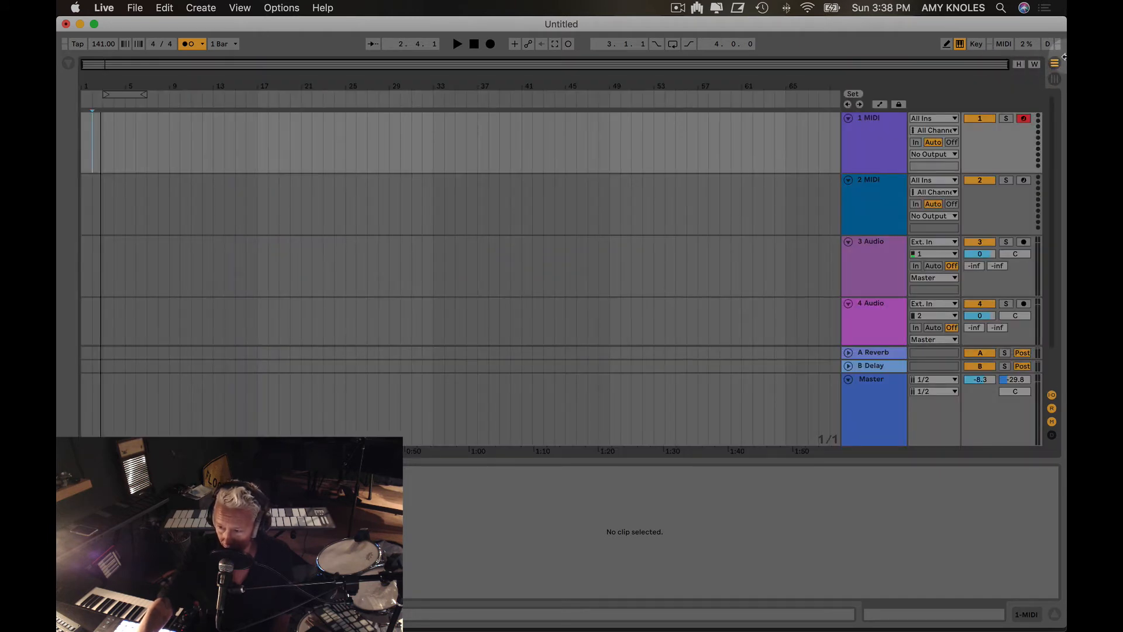
{"action": "left_click", "coordinate": [1055, 79]}
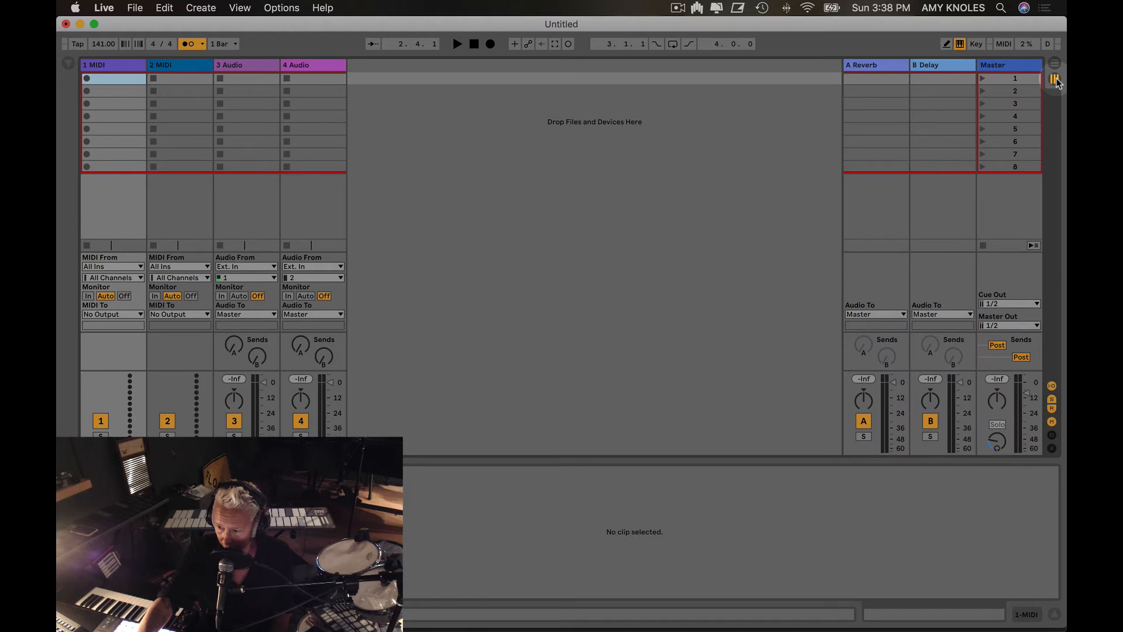
{"action": "left_click", "coordinate": [1056, 65]}
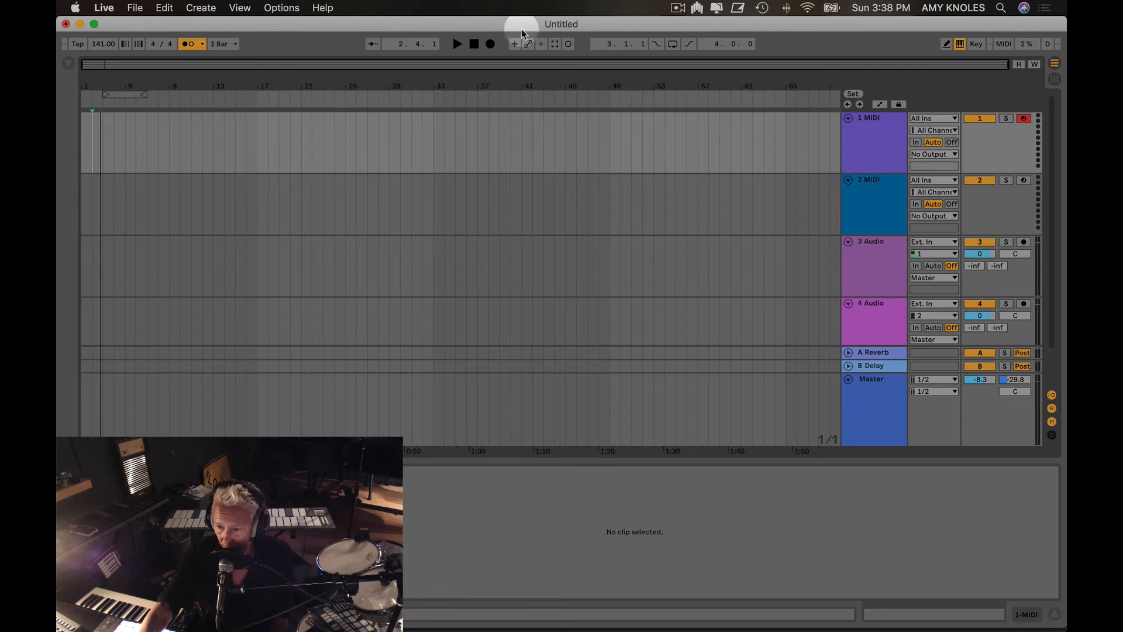
Step: Return the arrangement position to 1.1.1 and show the browser with the Instruments category
{"action": "left_click", "coordinate": [474, 44]}
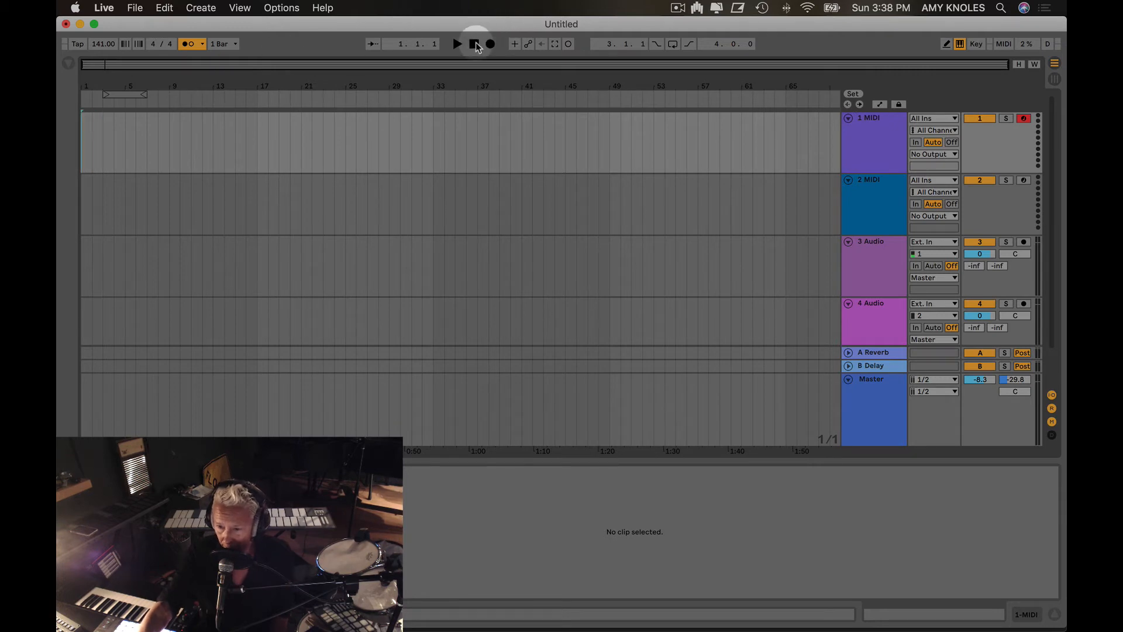
{"action": "left_click", "coordinate": [68, 65]}
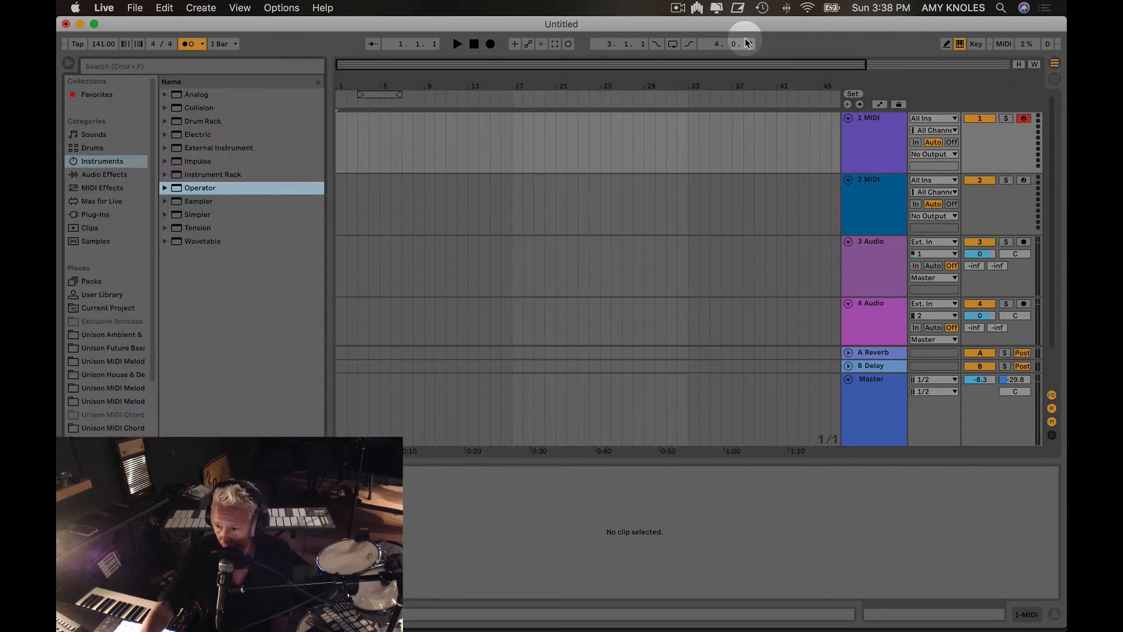
{"action": "left_click", "coordinate": [84, 162]}
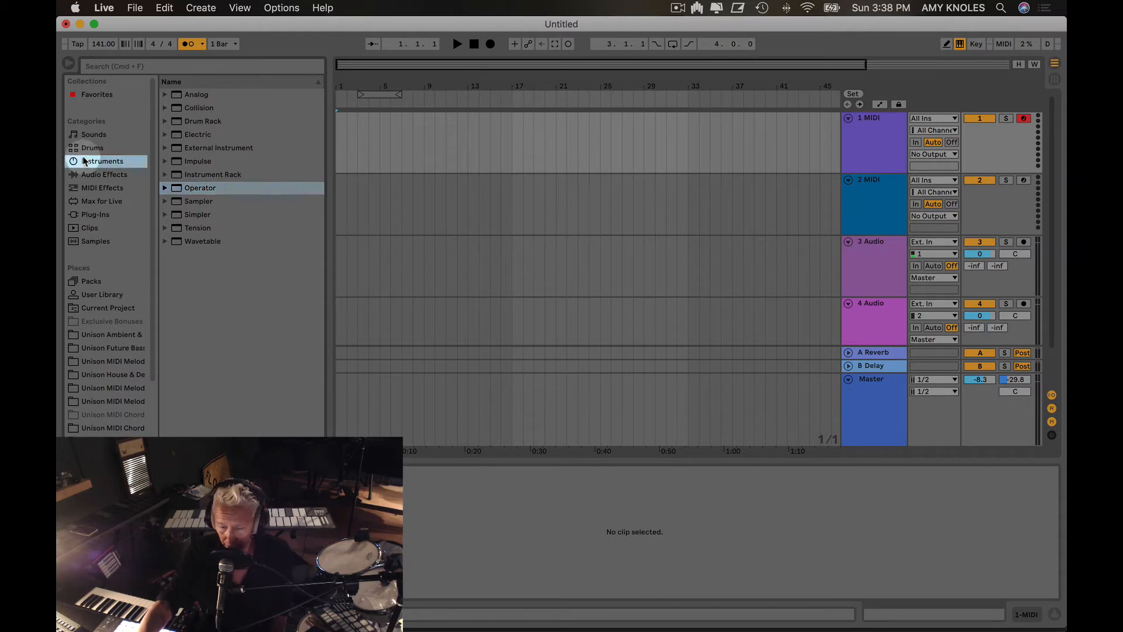
{"action": "left_click", "coordinate": [69, 64]}
{"action": "left_click", "coordinate": [69, 64]}
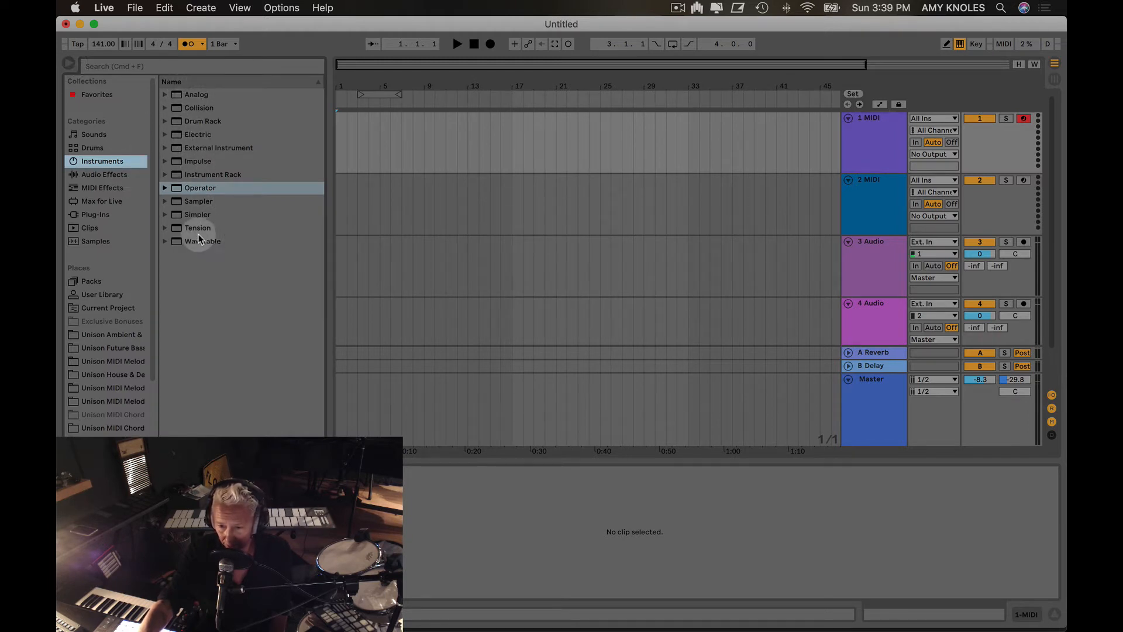
Step: Load the Operator preset Light And Shadow.adg from Ambient & Evolving onto the first MIDI track
{"action": "left_click", "coordinate": [164, 188]}
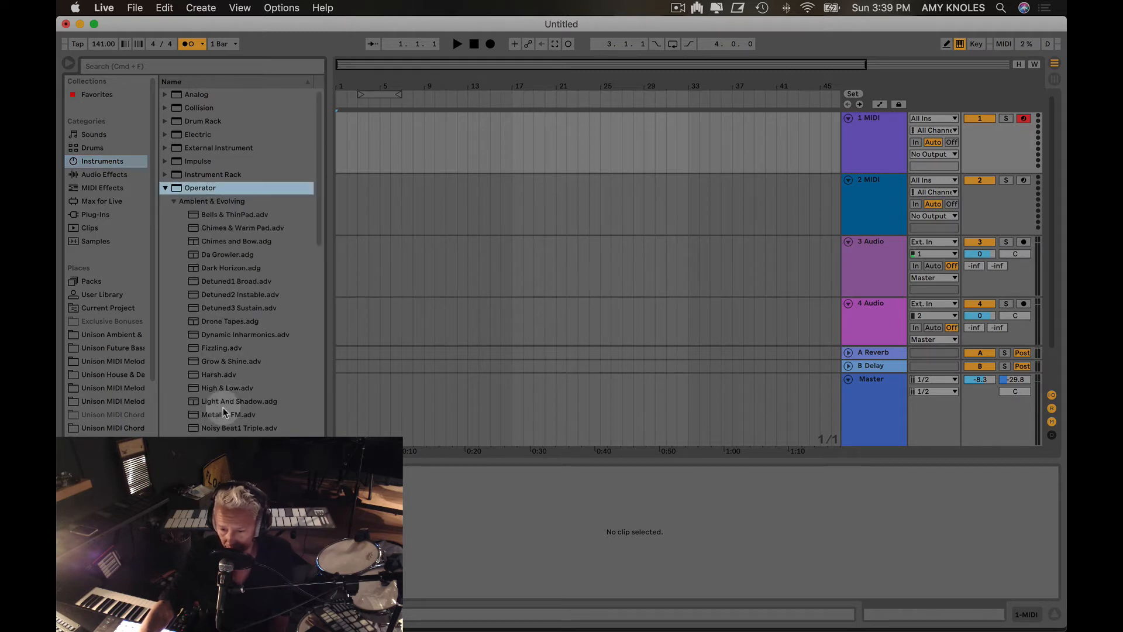
{"action": "left_click_drag", "start_coordinate": [196, 405], "coordinate": [460, 141]}
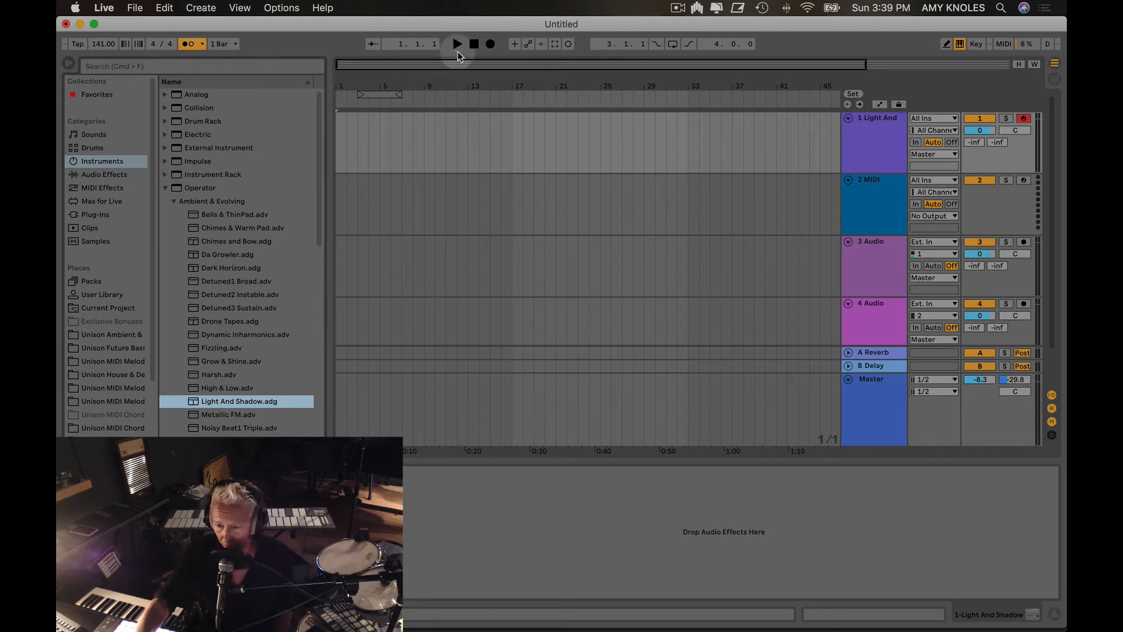
Step: Record a short MIDI take onto the Light And Shadow track from the start and stop the transport
{"action": "left_click", "coordinate": [490, 45]}
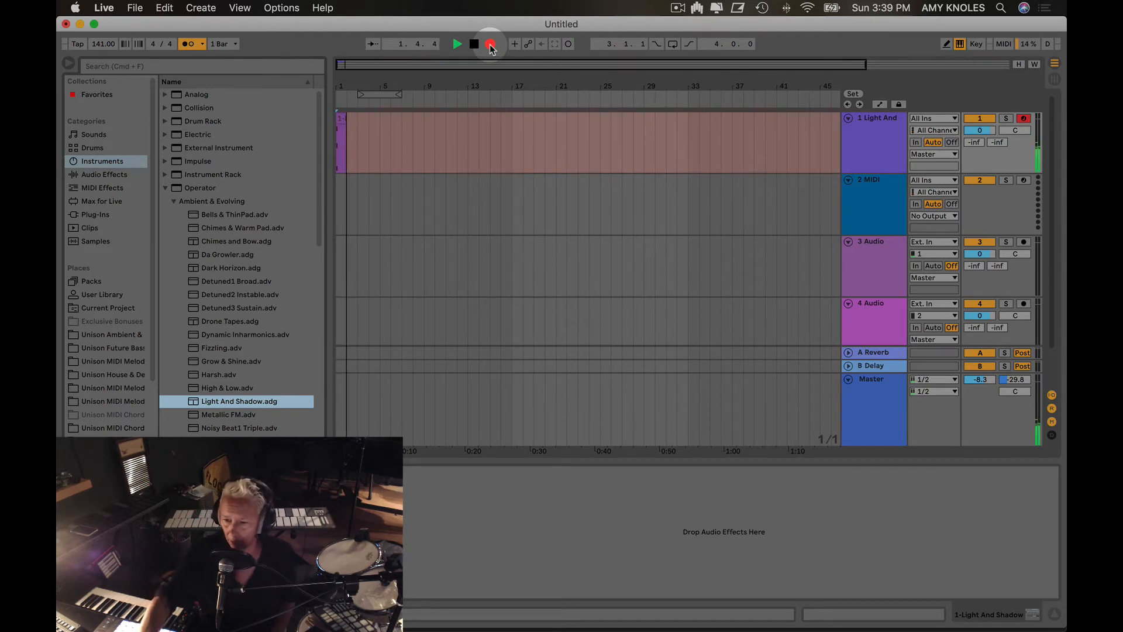
{"action": "key", "text": "space"}
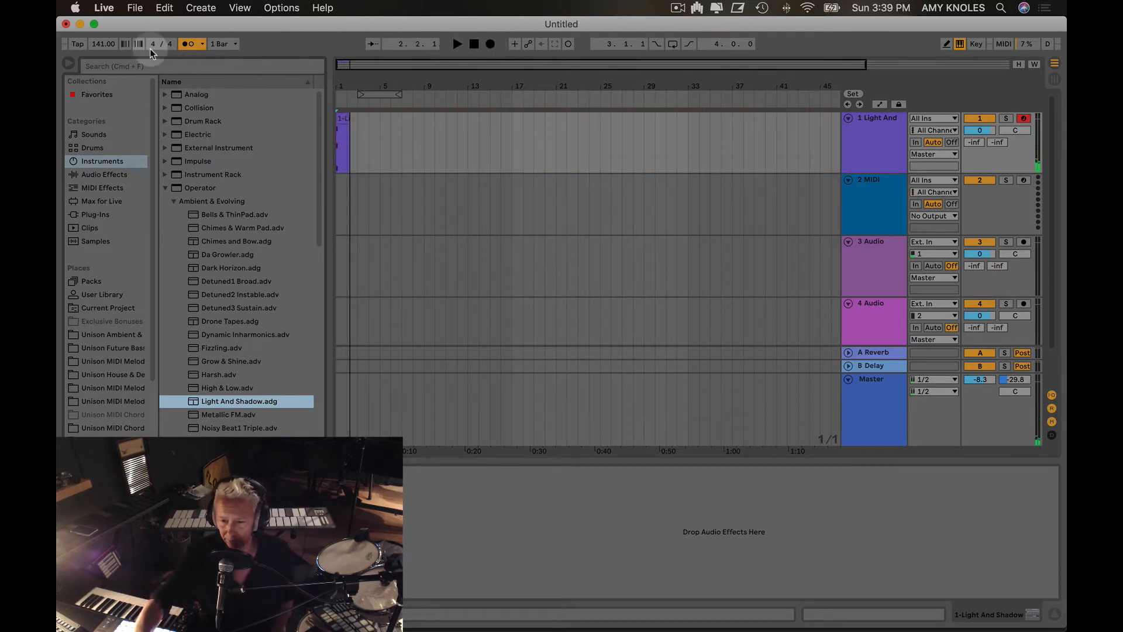
Step: Set the song tempo to 120 BPM
{"action": "left_click", "coordinate": [104, 47]}
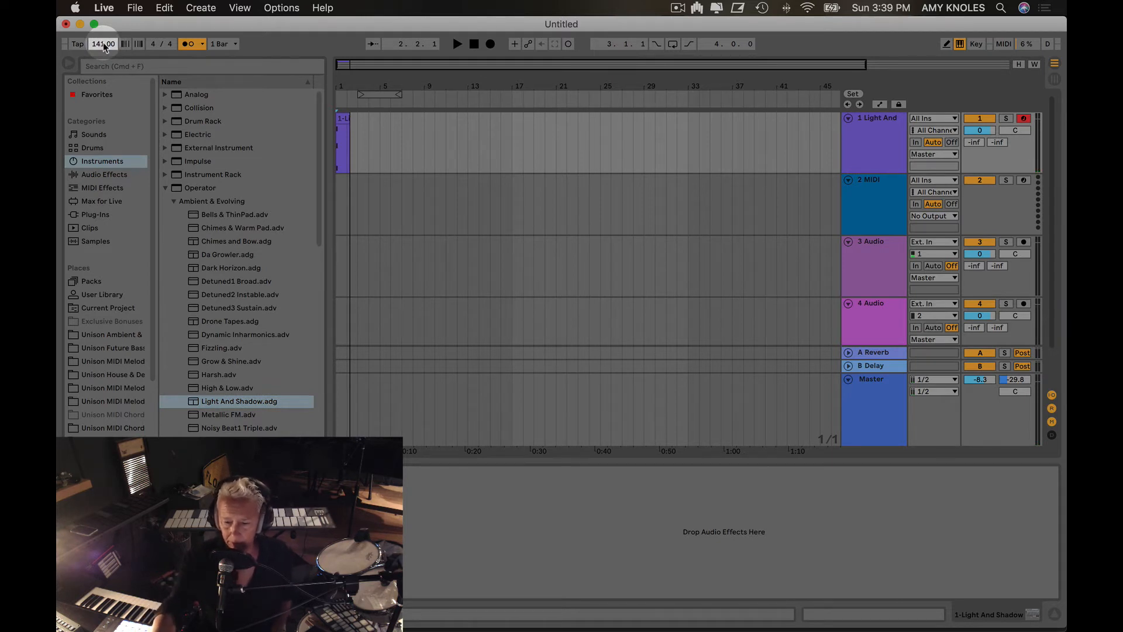
{"action": "key", "text": "Return"}
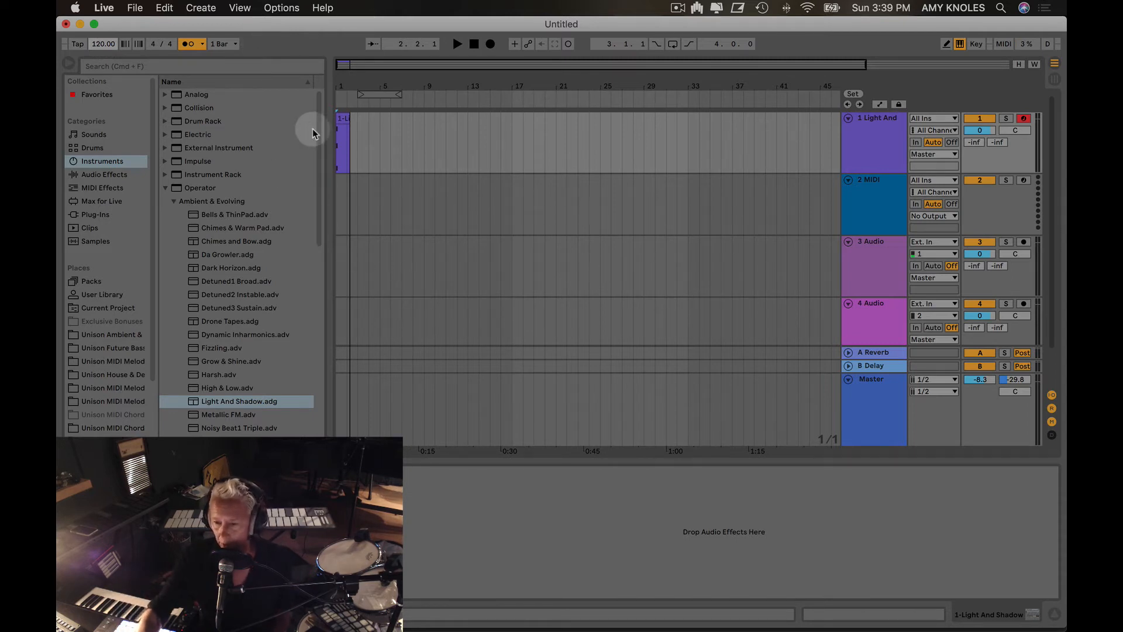
Step: Delete the recorded clip from the Light And Shadow track and return the arrangement position to 1.1.1
{"action": "left_click", "coordinate": [344, 121]}
{"action": "key", "text": "Delete"}
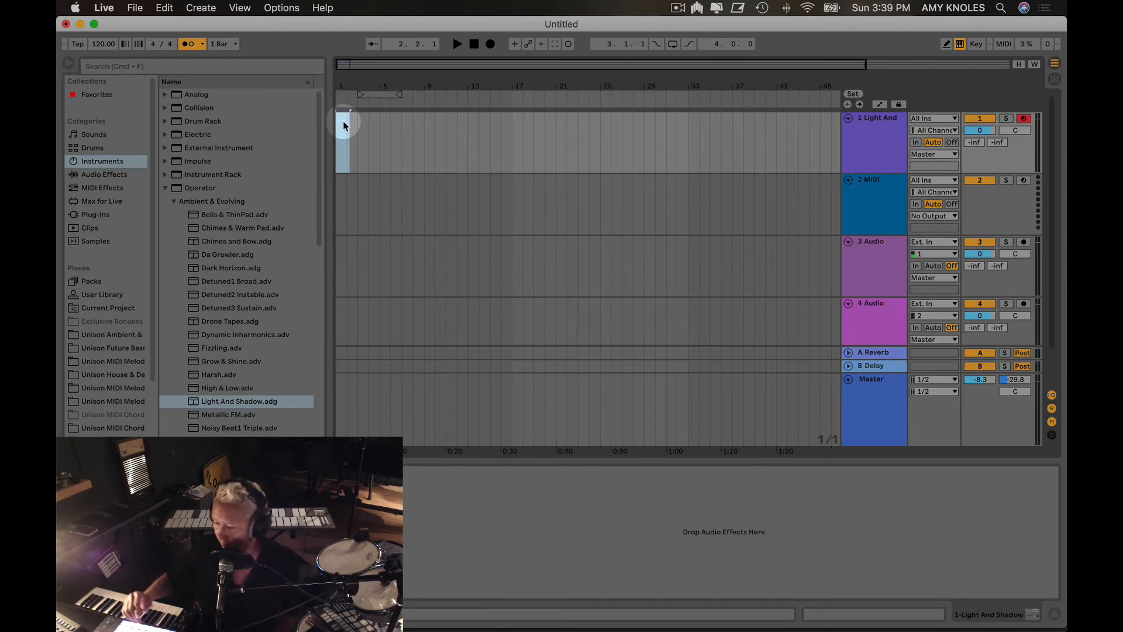
{"action": "left_click", "coordinate": [477, 45]}
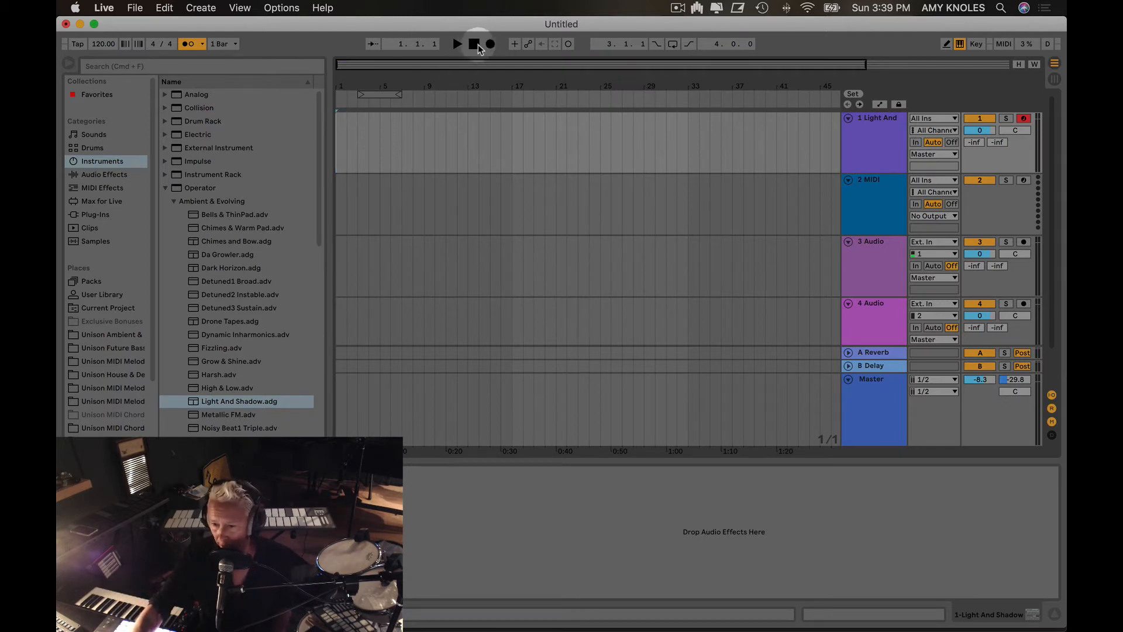
Step: Record a chord take of about four bars onto the Light And Shadow track from 1.1.1 and stop the transport
{"action": "left_click", "coordinate": [491, 45]}
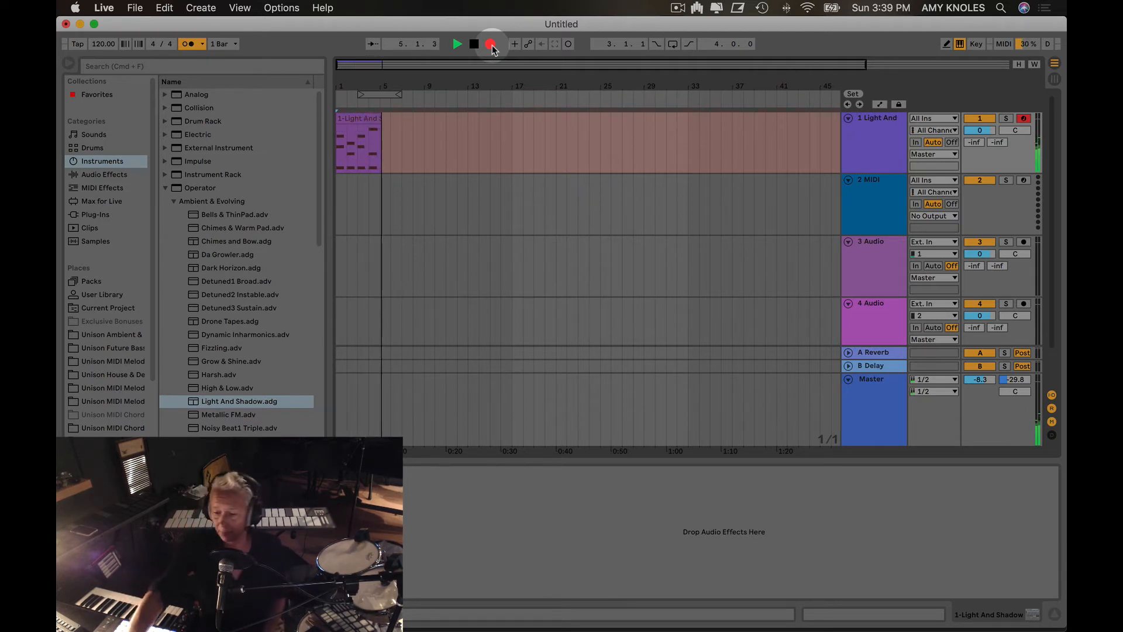
{"action": "key", "text": "space"}
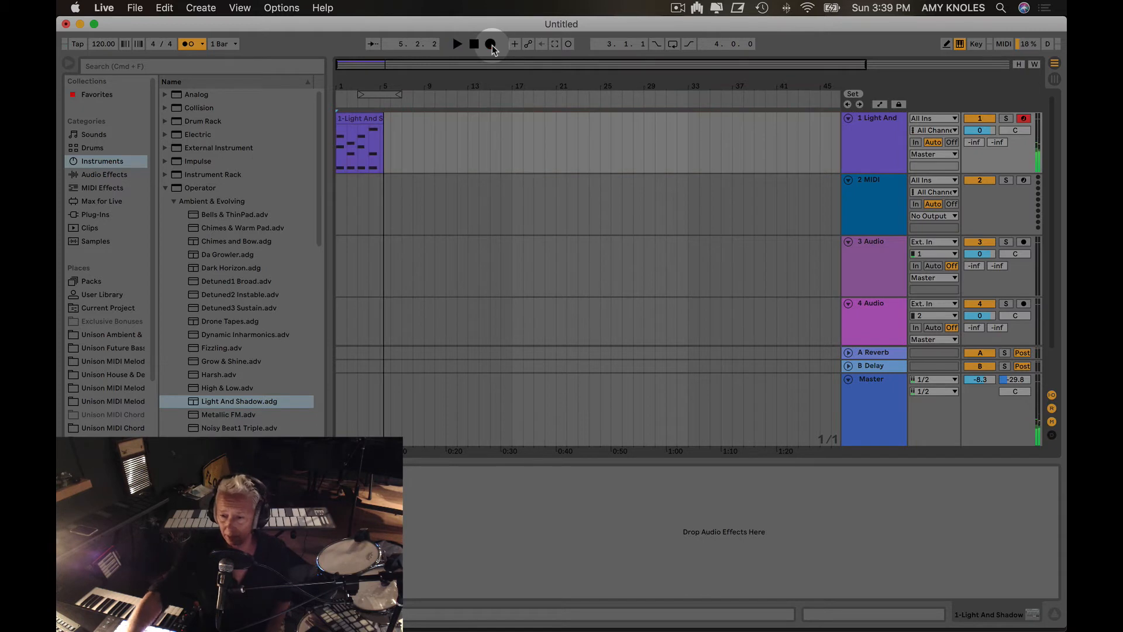
Step: View the recorded clip's notes and examine the Light And Shadow track's device chain, including its Light and Shadow chains
{"action": "double_click", "coordinate": [372, 120]}
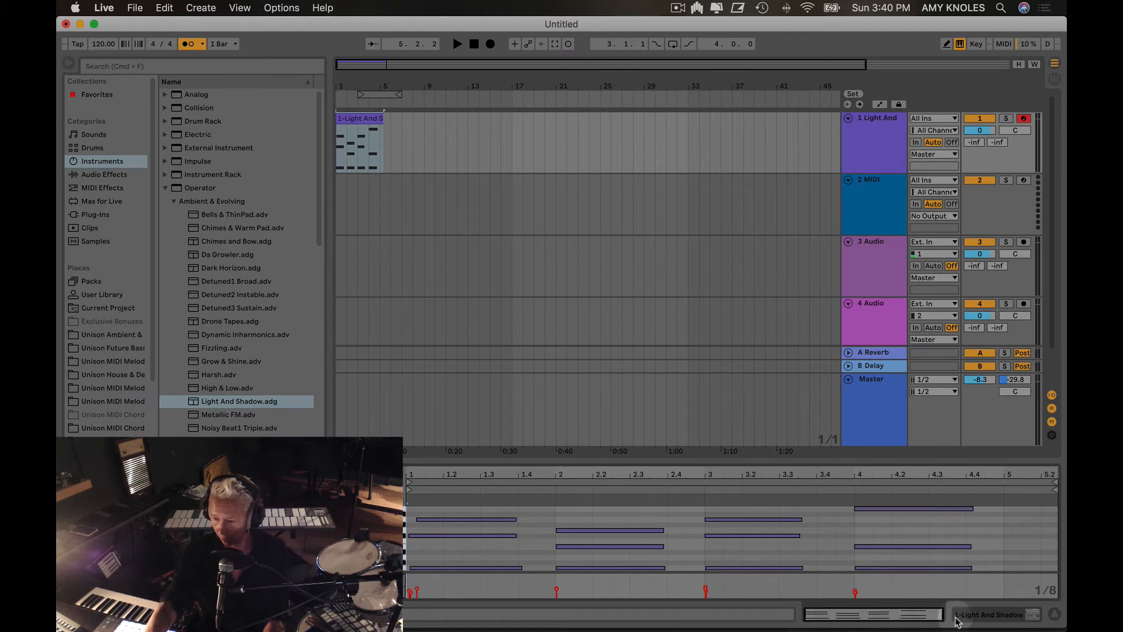
{"action": "left_click", "coordinate": [1032, 614]}
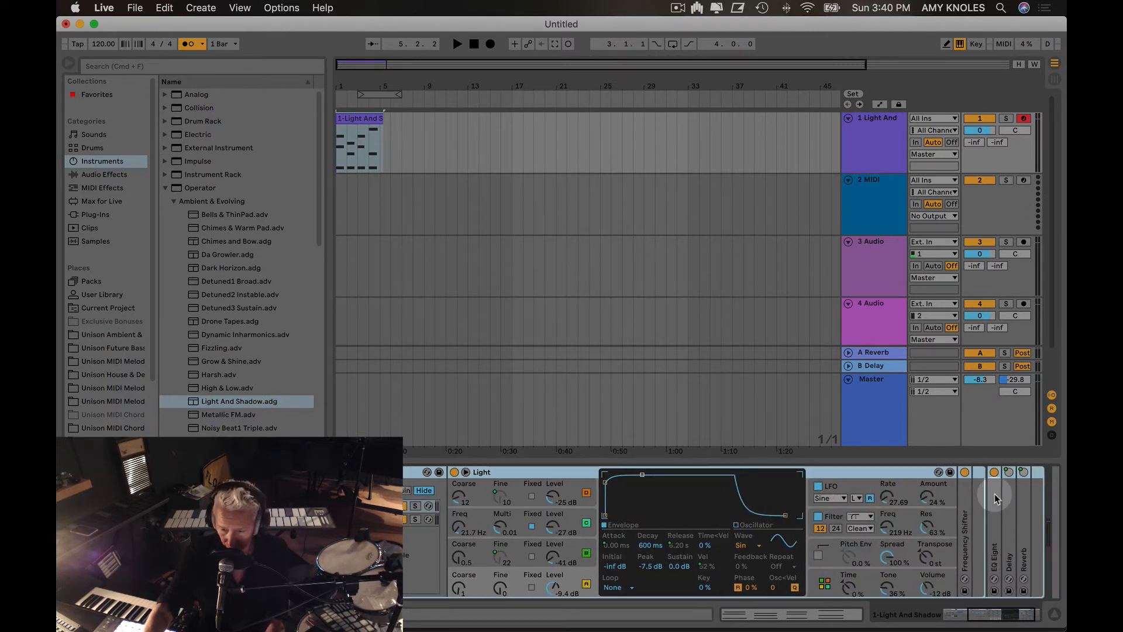
{"action": "scroll", "coordinate": [996, 498], "scroll_direction": "left", "scroll_amount": 5}
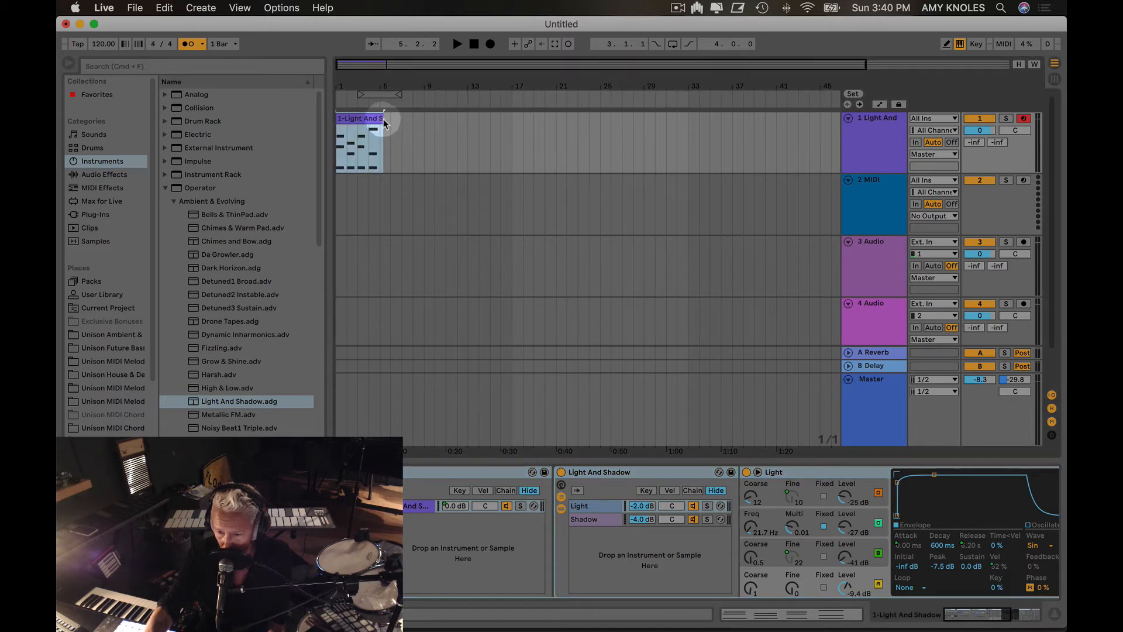
Step: Trim the end of the recorded Light And Shadow clip back to bar 5 and open its notes
{"action": "left_click_drag", "start_coordinate": [381, 119], "coordinate": [379, 118]}
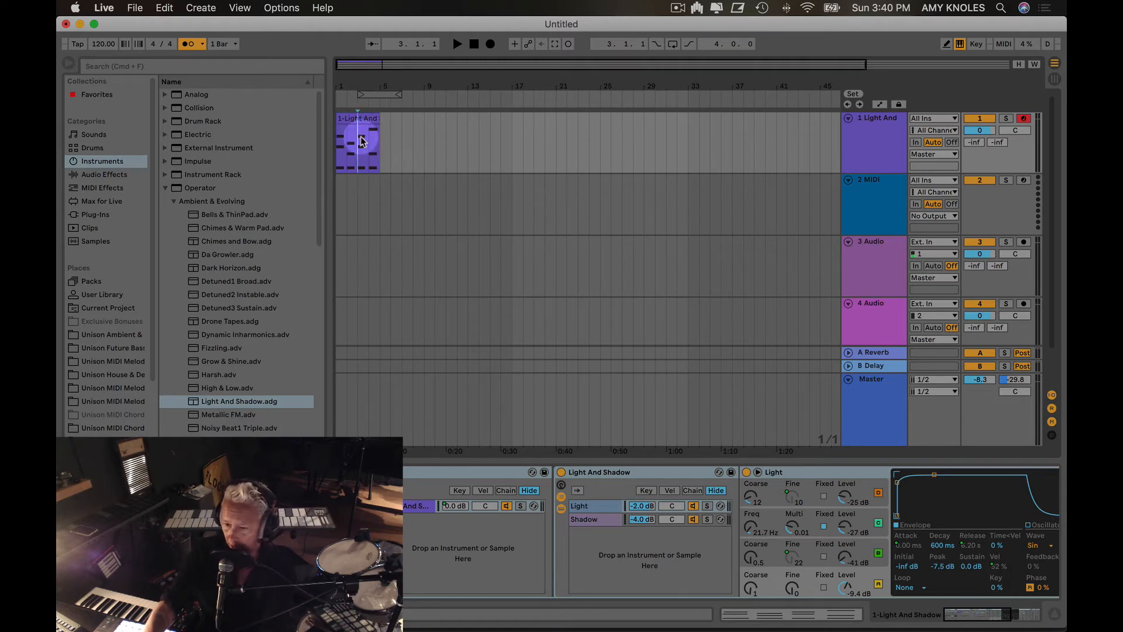
{"action": "left_click", "coordinate": [358, 139]}
{"action": "double_click", "coordinate": [362, 141]}
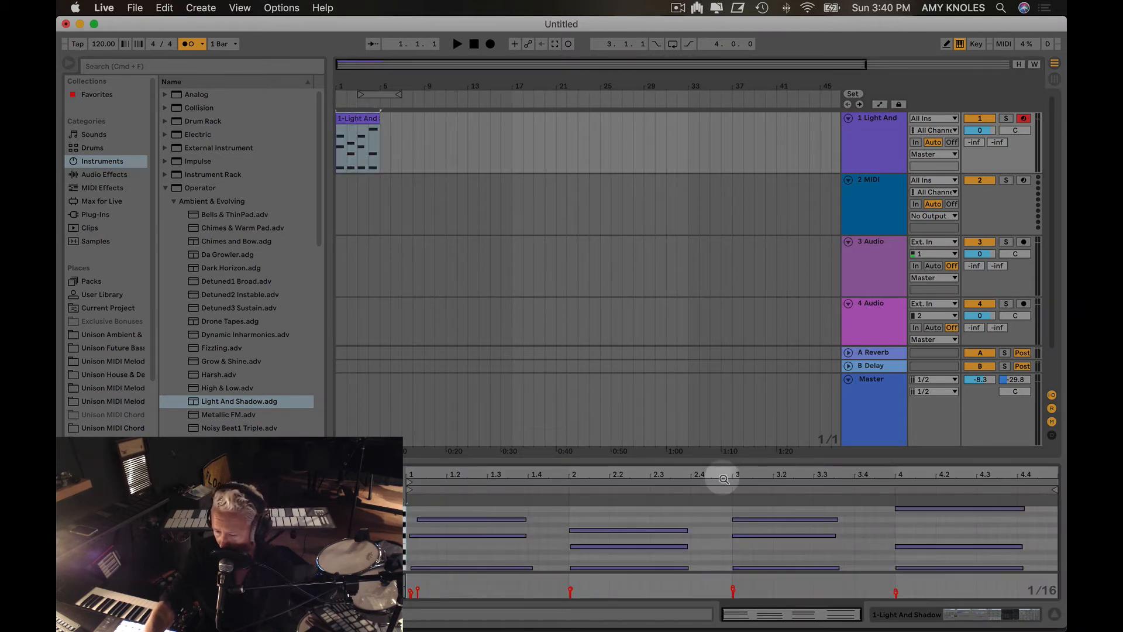
Step: Shift the late notes of the first chord slightly earlier to line up with the start of bar 1
{"action": "scroll", "coordinate": [636, 517], "scroll_direction": "up", "scroll_amount": 3}
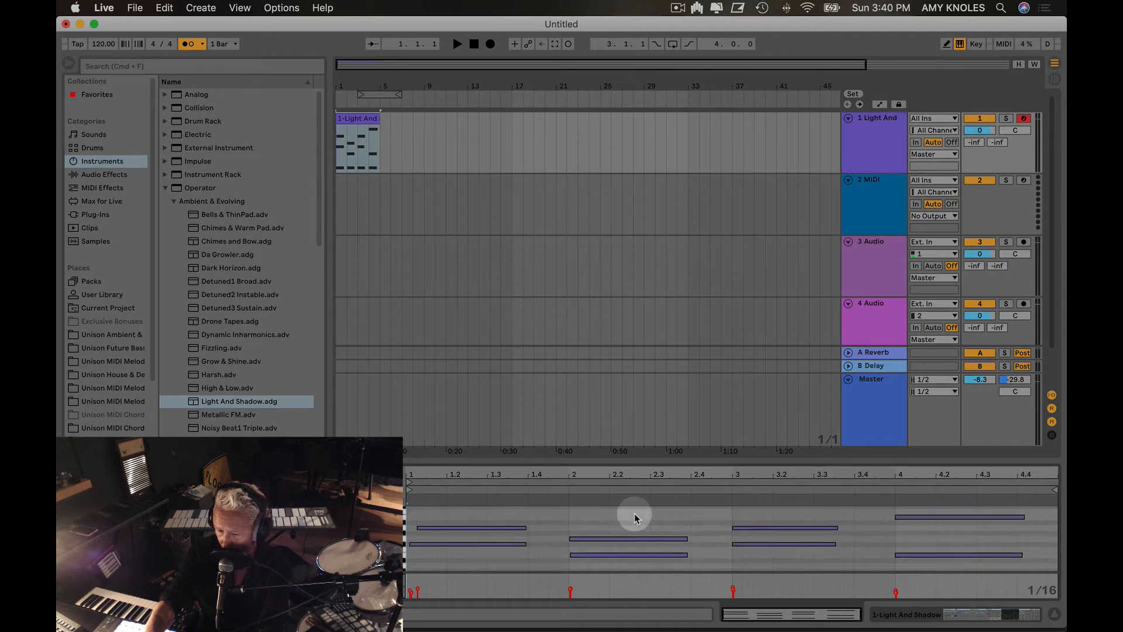
{"action": "scroll", "coordinate": [636, 517], "scroll_direction": "up", "scroll_amount": 1}
{"action": "left_click", "coordinate": [518, 515]}
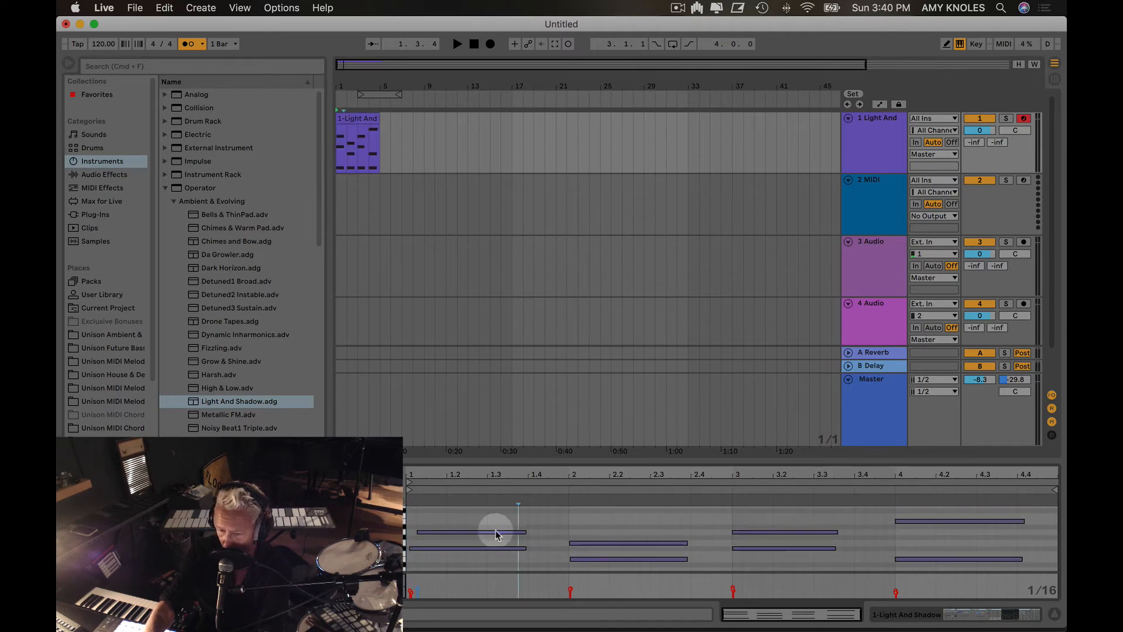
{"action": "left_click_drag", "start_coordinate": [496, 532], "coordinate": [488, 531]}
{"action": "scroll", "coordinate": [496, 545], "scroll_direction": "down", "scroll_amount": 10}
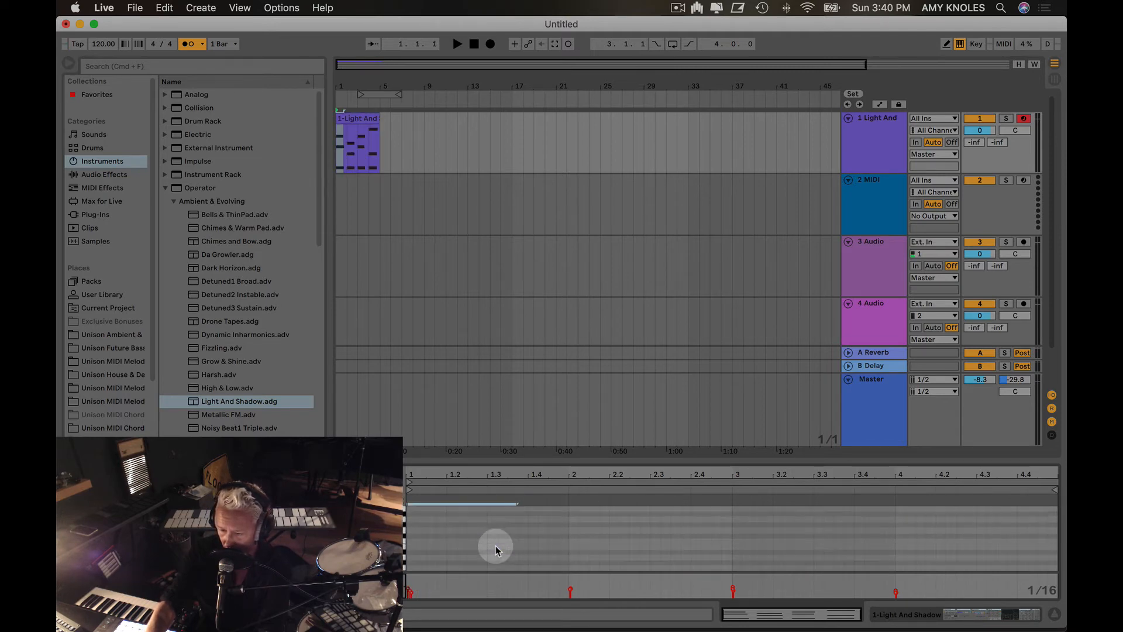
{"action": "scroll", "coordinate": [496, 546], "scroll_direction": "up", "scroll_amount": 8}
{"action": "left_click", "coordinate": [470, 519]}
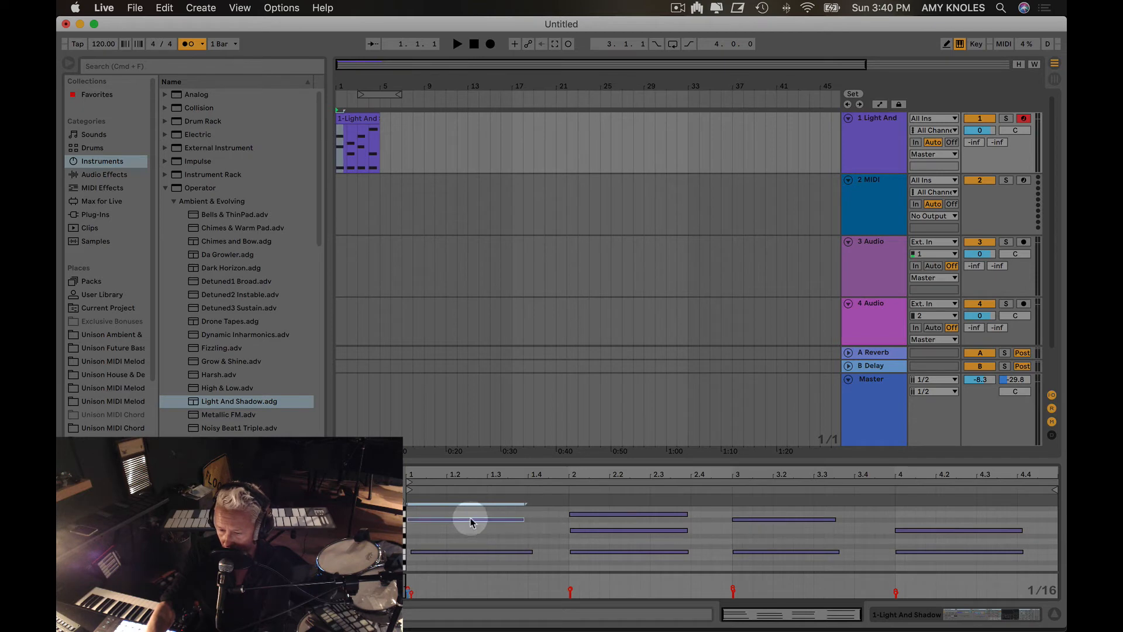
{"action": "left_click_drag", "start_coordinate": [476, 552], "coordinate": [473, 552]}
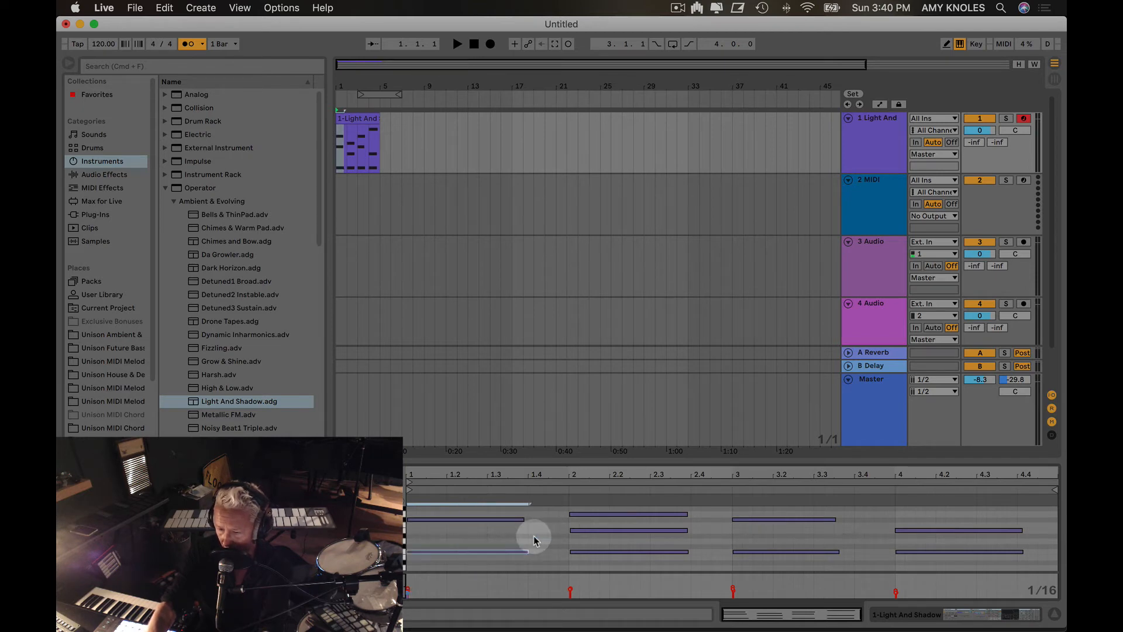
{"action": "scroll", "coordinate": [644, 557], "scroll_direction": "down", "scroll_amount": 5}
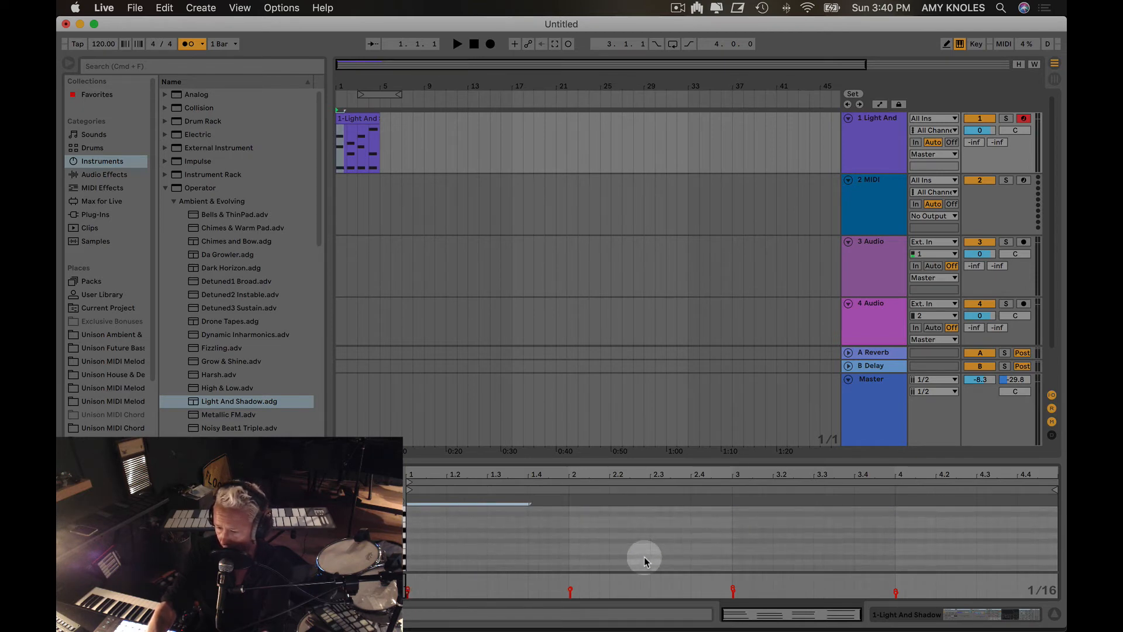
{"action": "scroll", "coordinate": [644, 556], "scroll_direction": "up", "scroll_amount": 5}
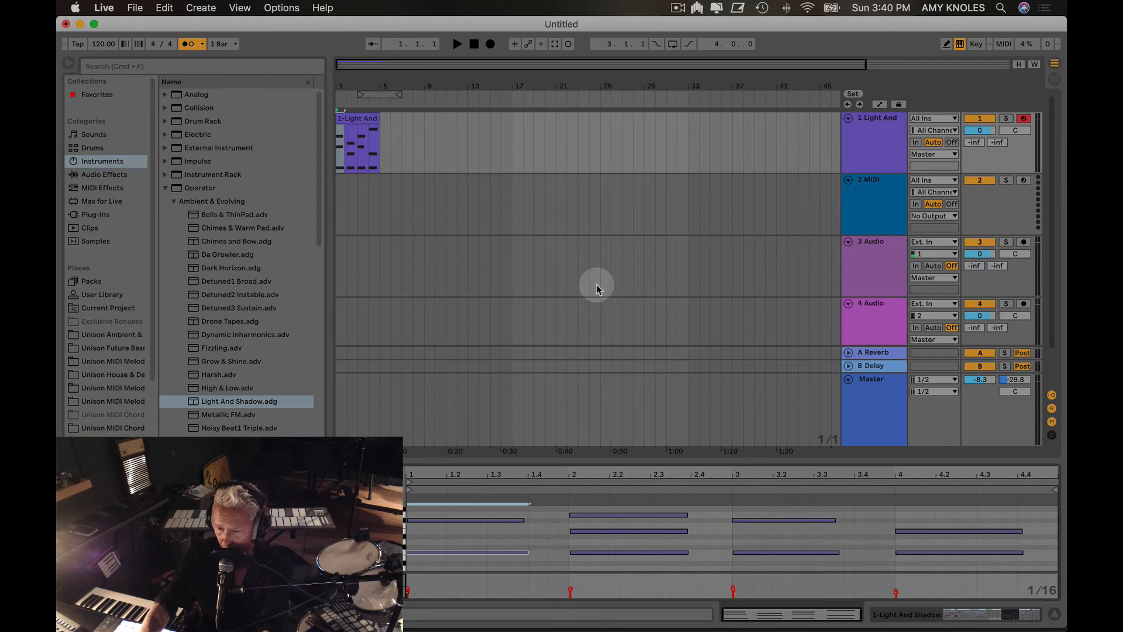
Step: Duplicate the four-bar Light And Shadow clip three times in a row, filling the track up to bar 17
{"action": "left_click", "coordinate": [372, 121]}
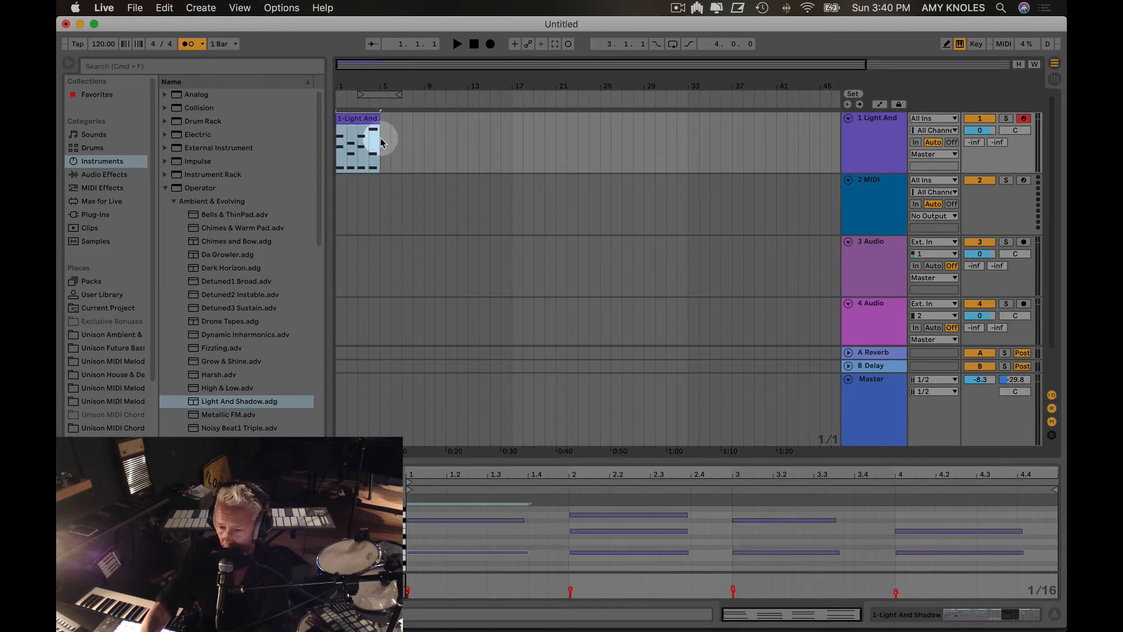
{"action": "left_click", "coordinate": [381, 142]}
{"action": "key", "text": "super+d"}
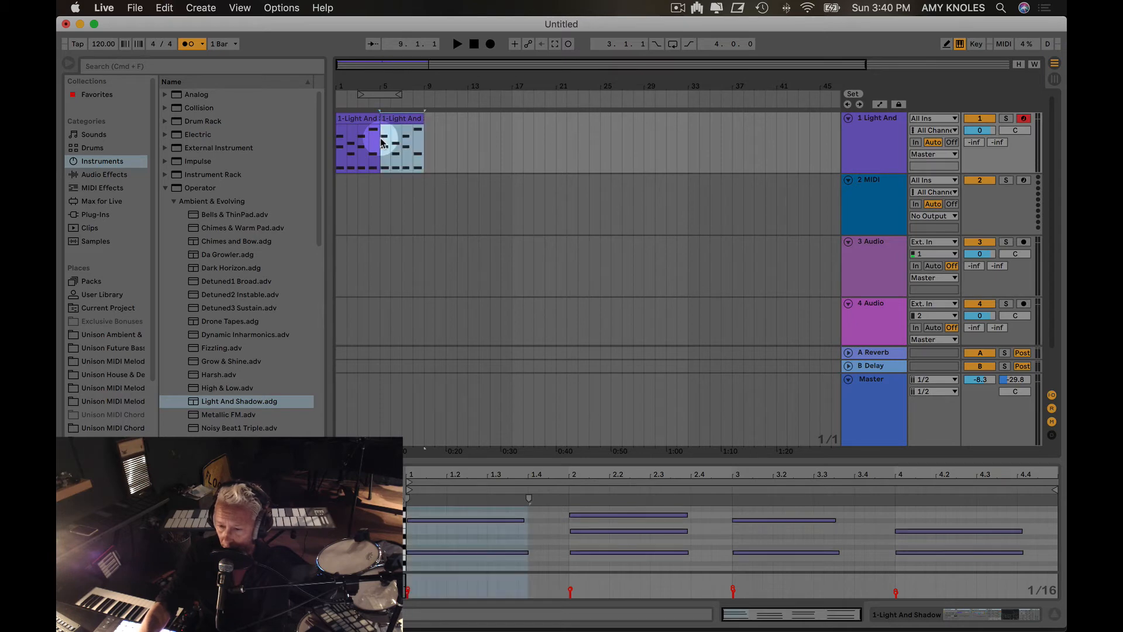
{"action": "left_click", "coordinate": [425, 145]}
{"action": "key", "text": "super+d"}
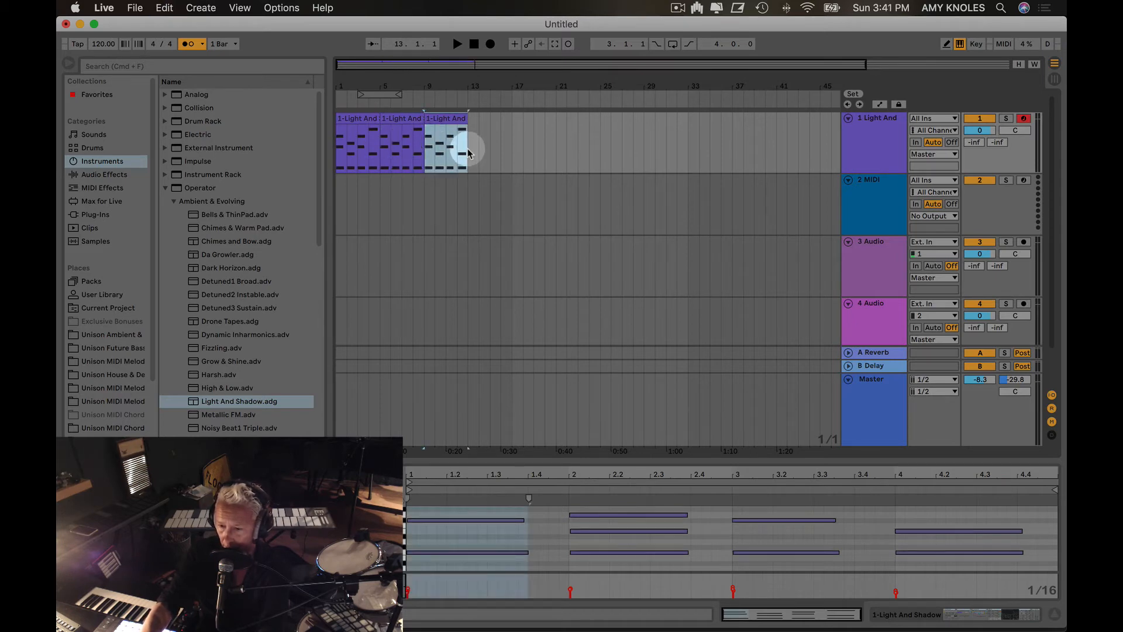
{"action": "left_click", "coordinate": [468, 150]}
{"action": "key", "text": "super+d"}
Step: Play the arrangement from the start, lower the Light And Shadow track volume to -5.0 dB and stop playback
{"action": "key", "text": "space"}
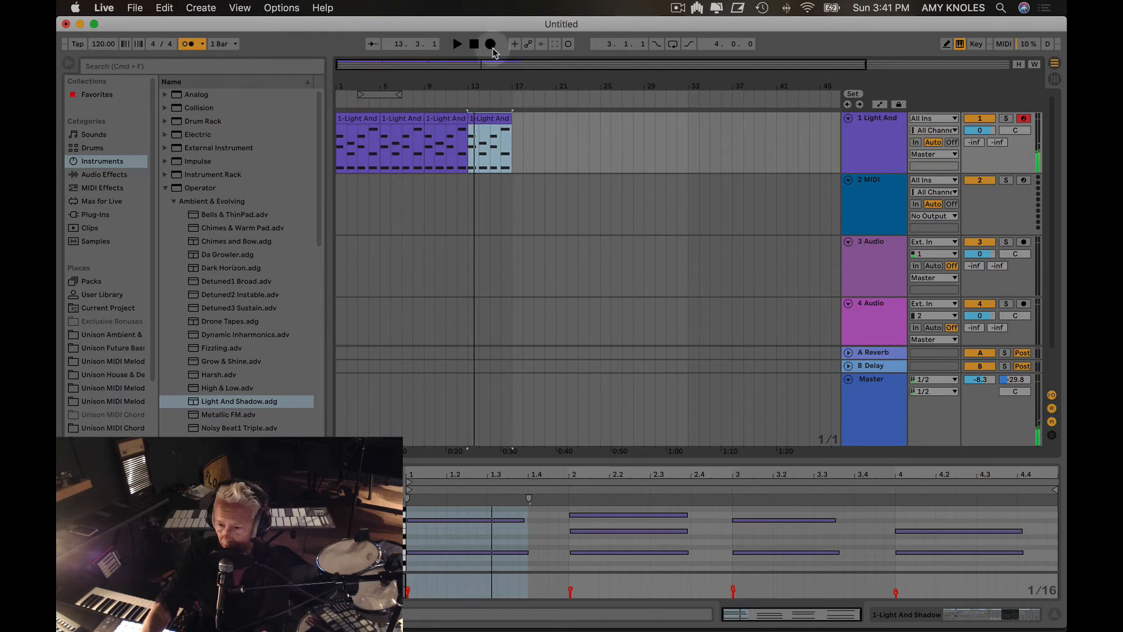
{"action": "double_click", "coordinate": [474, 45]}
{"action": "key", "text": "space"}
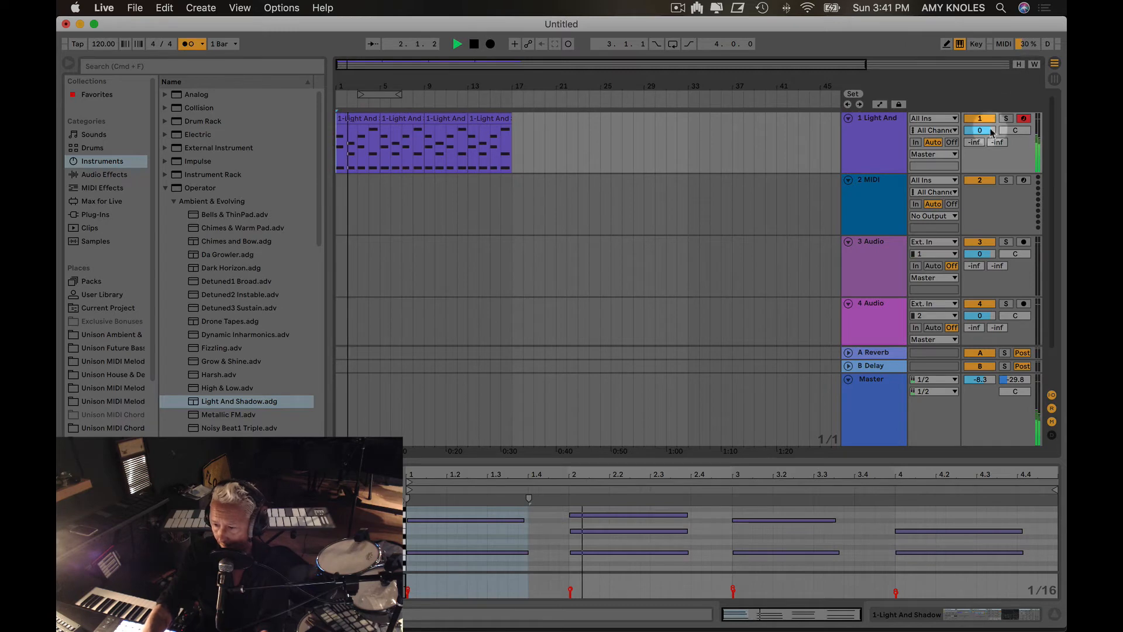
{"action": "mouse_move", "coordinate": [979, 129]}
{"action": "left_mouse_down"}
{"action": "mouse_move", "coordinate": [980, 143]}
{"action": "mouse_move", "coordinate": [980, 134]}
{"action": "left_mouse_up"}
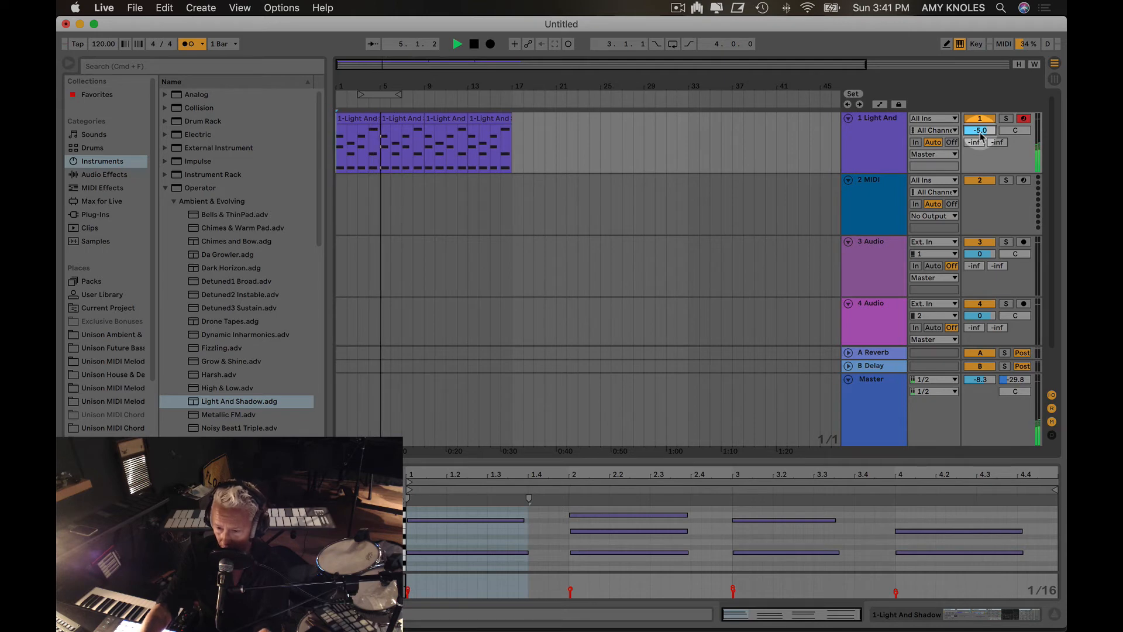
{"action": "key", "text": "space"}
{"action": "left_click", "coordinate": [851, 132]}
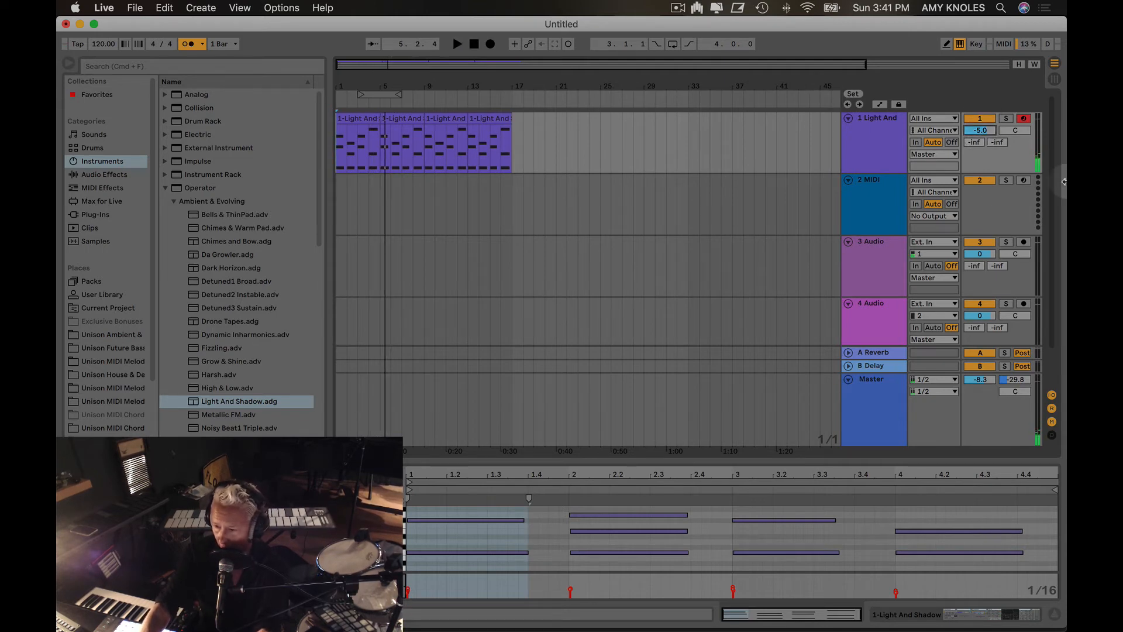
Step: Load the drum kit Aquasky Beatbox.adg onto the second MIDI track and lower that track's volume to -8.2 dB
{"action": "left_click", "coordinate": [84, 148]}
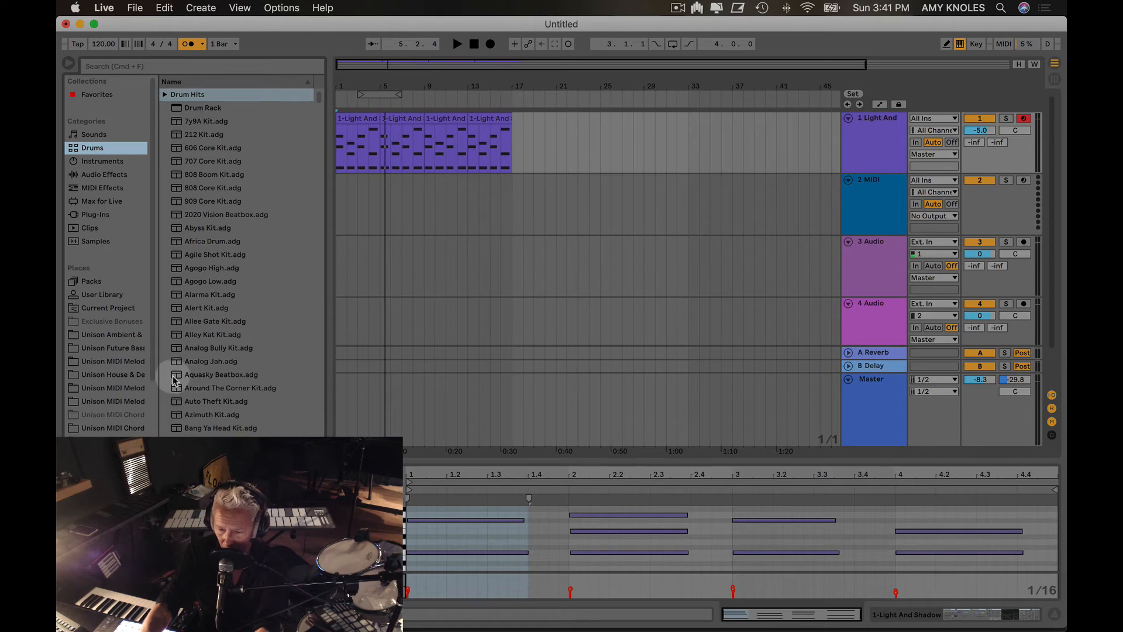
{"action": "left_click_drag", "start_coordinate": [173, 381], "coordinate": [358, 202]}
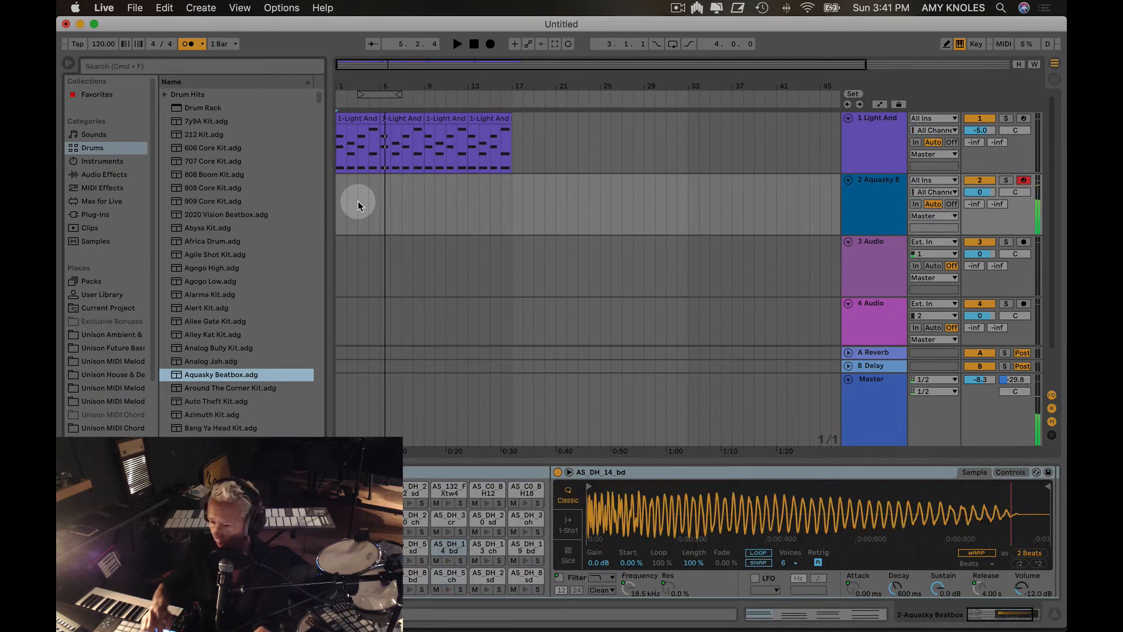
{"action": "left_click", "coordinate": [981, 193]}
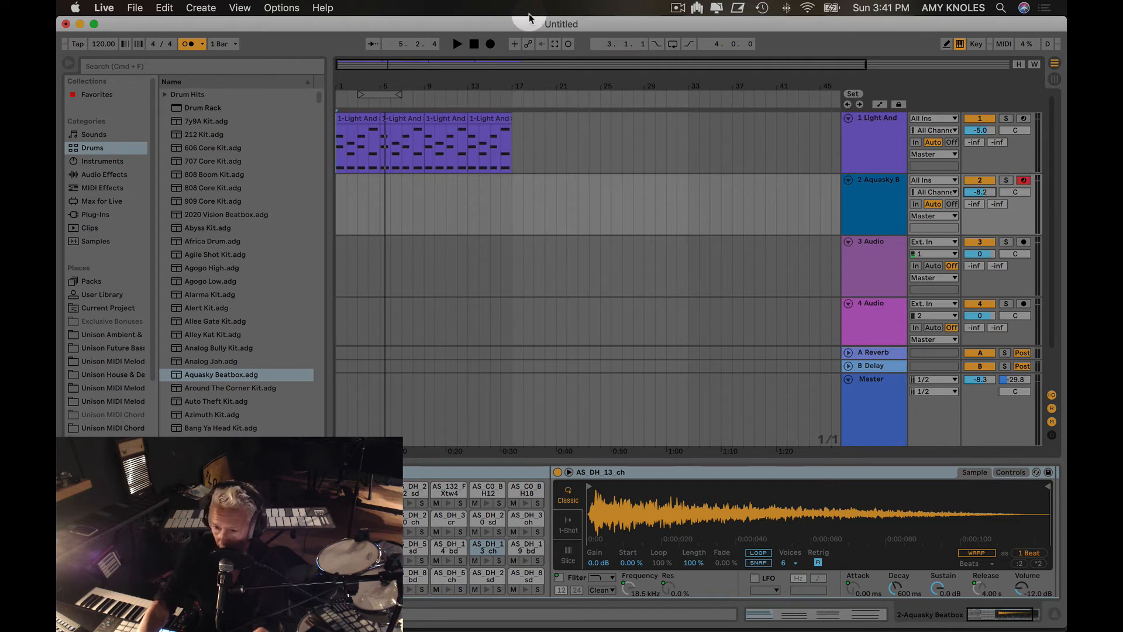
Step: Record a drum take of about four bars onto the Aquasky Beatbox track from 1.1.1 and stop the transport
{"action": "left_click", "coordinate": [474, 44]}
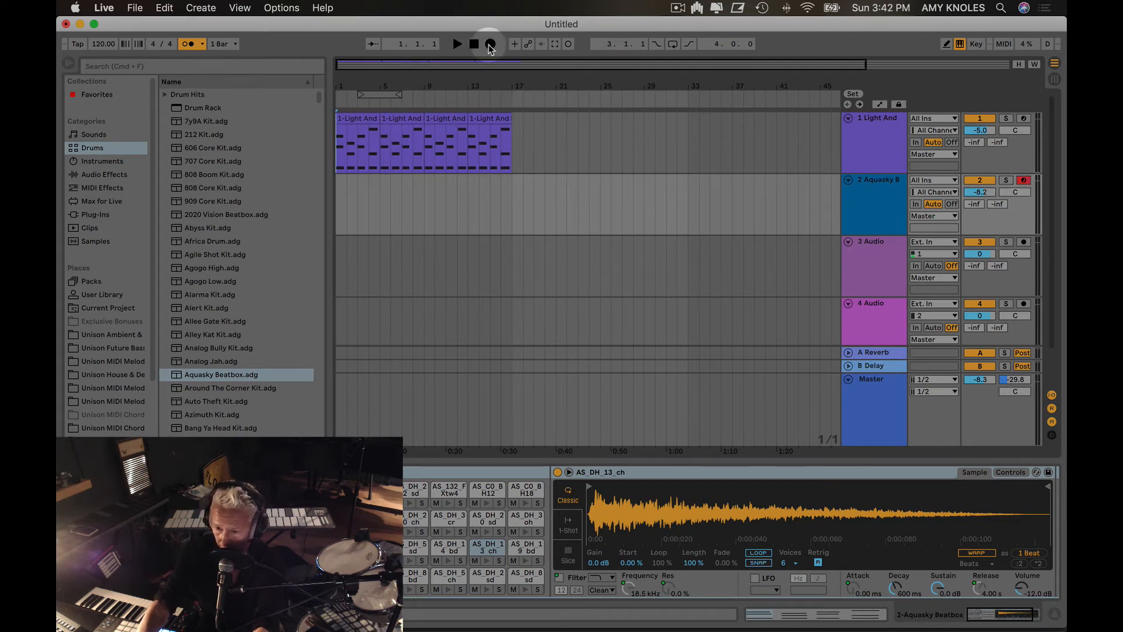
{"action": "left_click", "coordinate": [491, 45]}
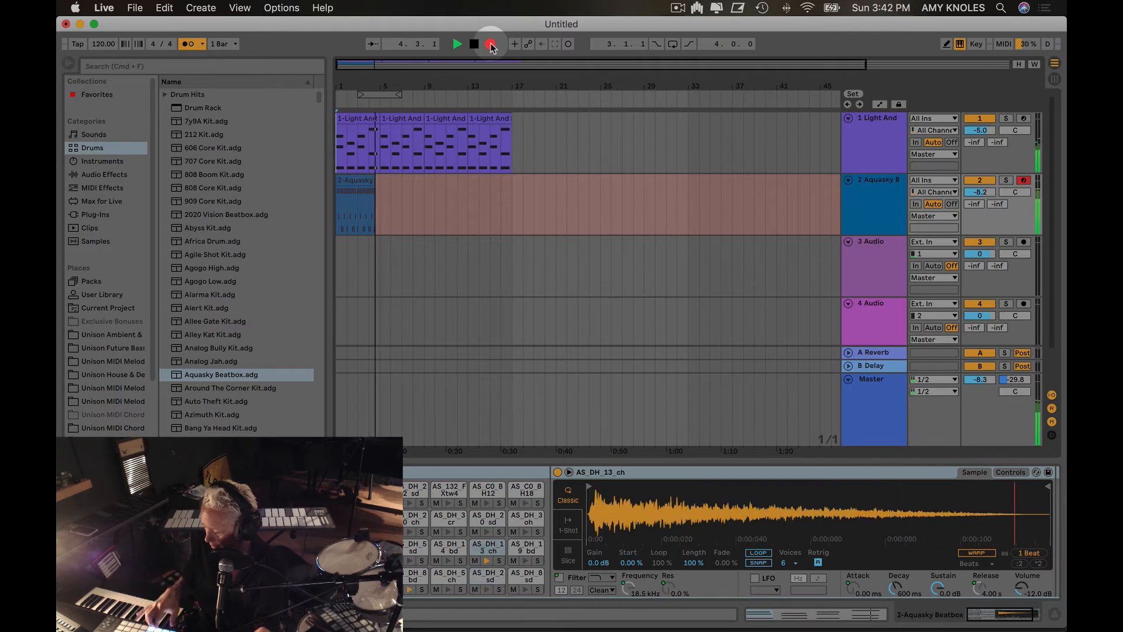
{"action": "key", "text": "space"}
{"action": "left_click", "coordinate": [491, 45]}
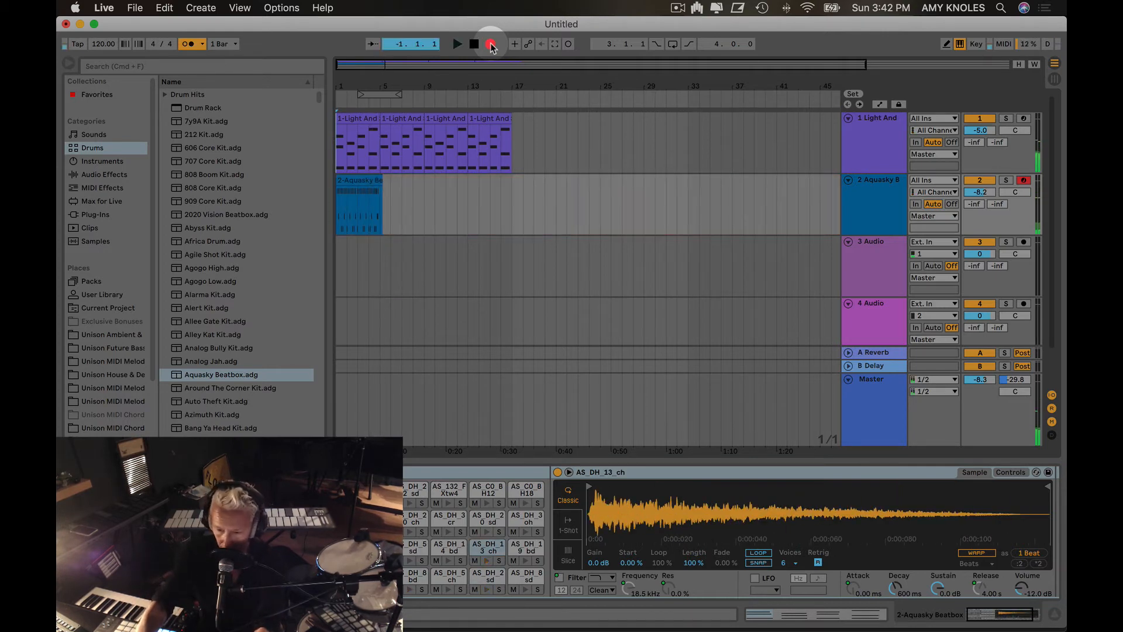
{"action": "key", "text": "space"}
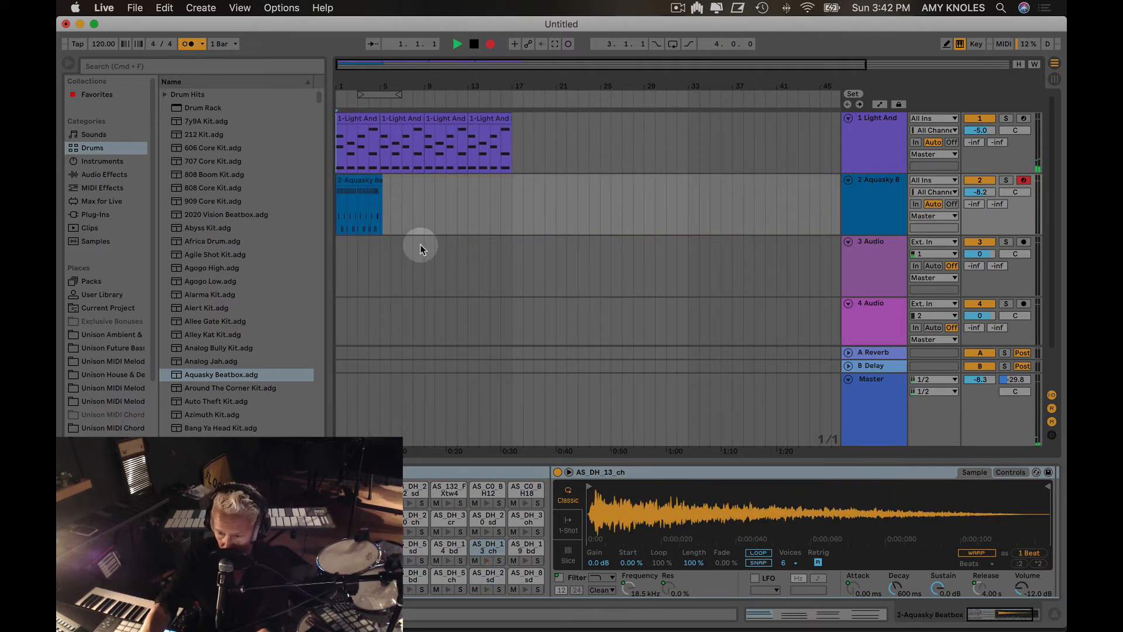
{"action": "key", "text": "space"}
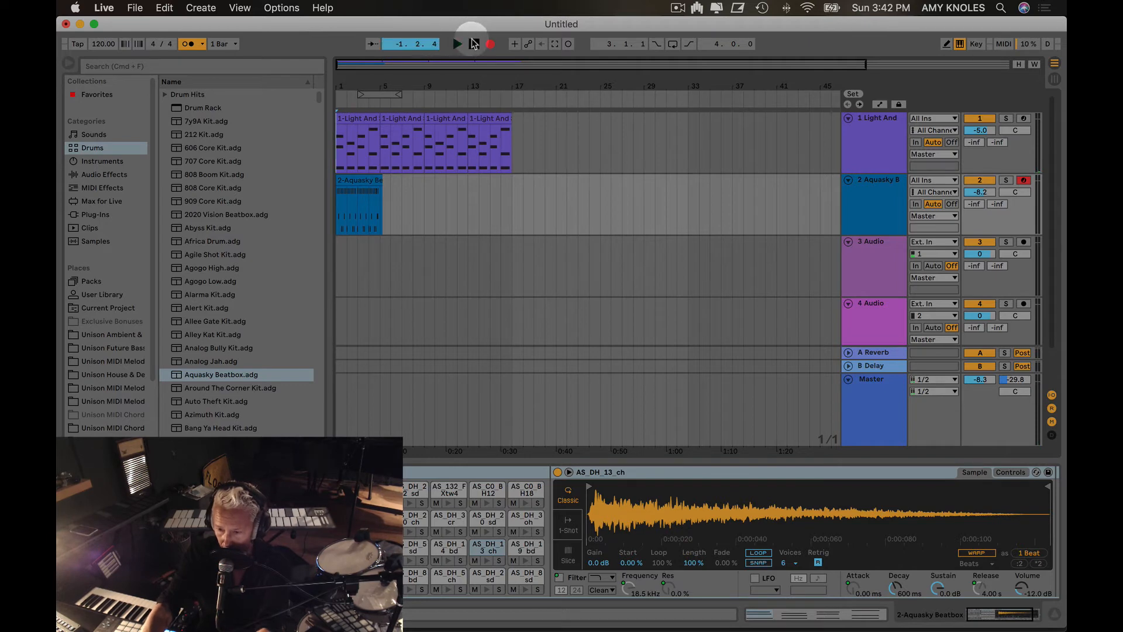
{"action": "left_click", "coordinate": [472, 42]}
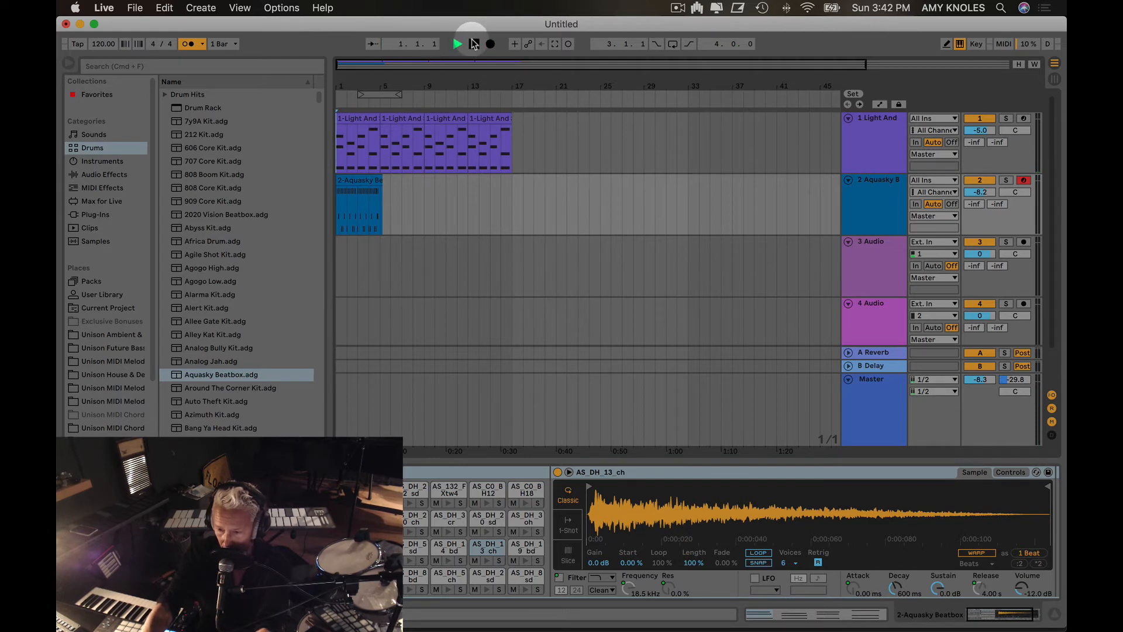
Step: Open the recorded Aquasky Beatbox clip and quantize its notes to 1/16, adjusting note starts by 100 %
{"action": "double_click", "coordinate": [360, 181]}
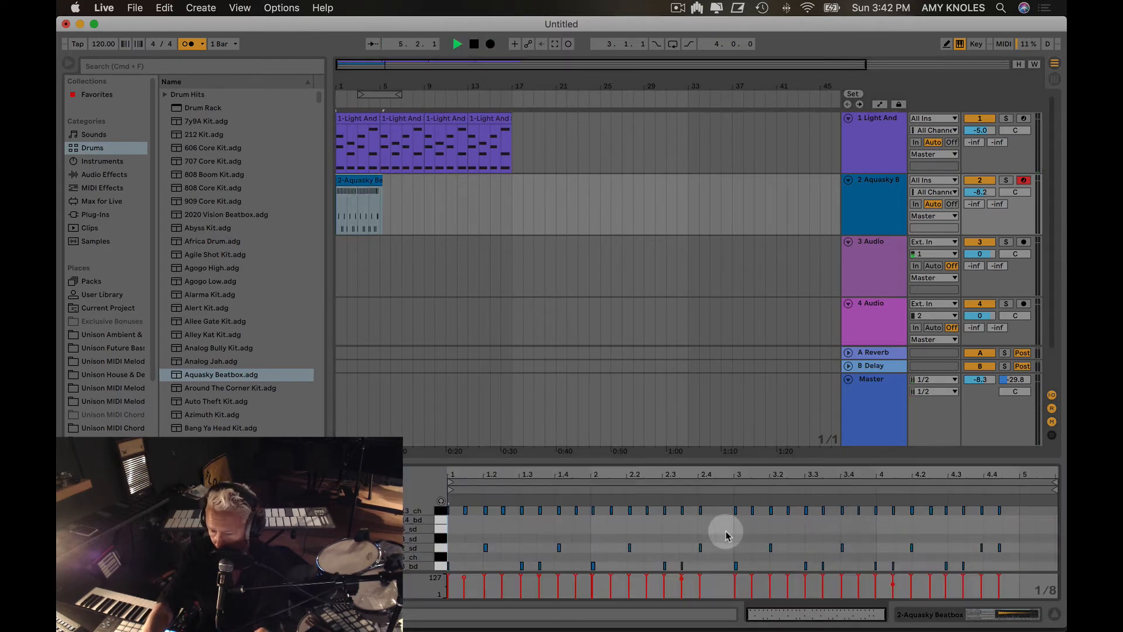
{"action": "scroll", "coordinate": [726, 532], "scroll_direction": "up", "scroll_amount": 3}
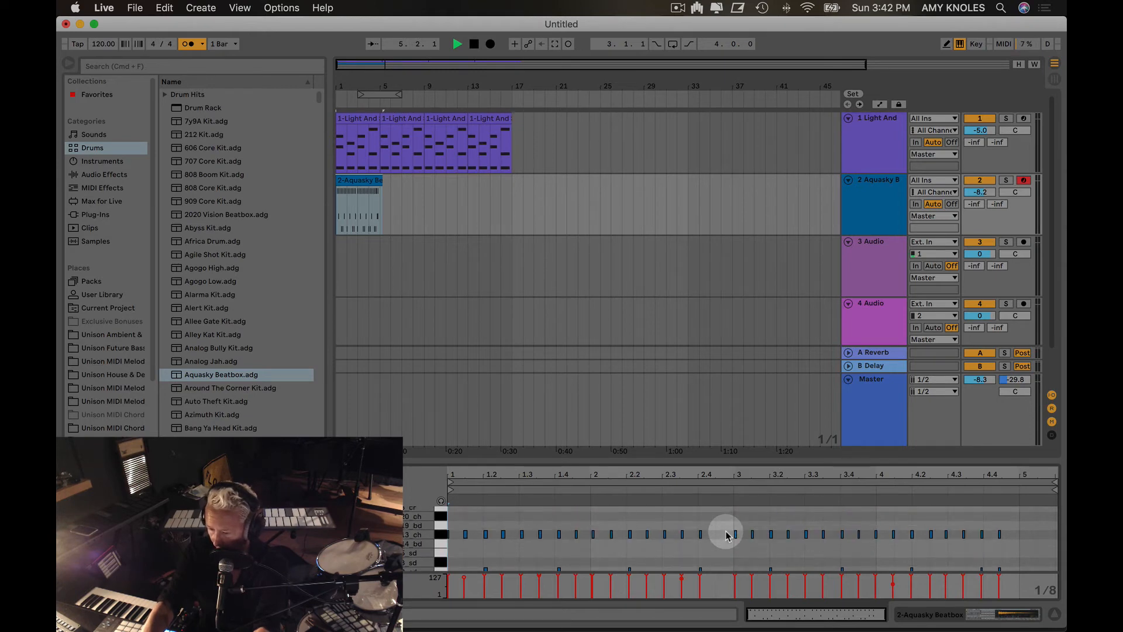
{"action": "scroll", "coordinate": [727, 535], "scroll_direction": "down", "scroll_amount": 4}
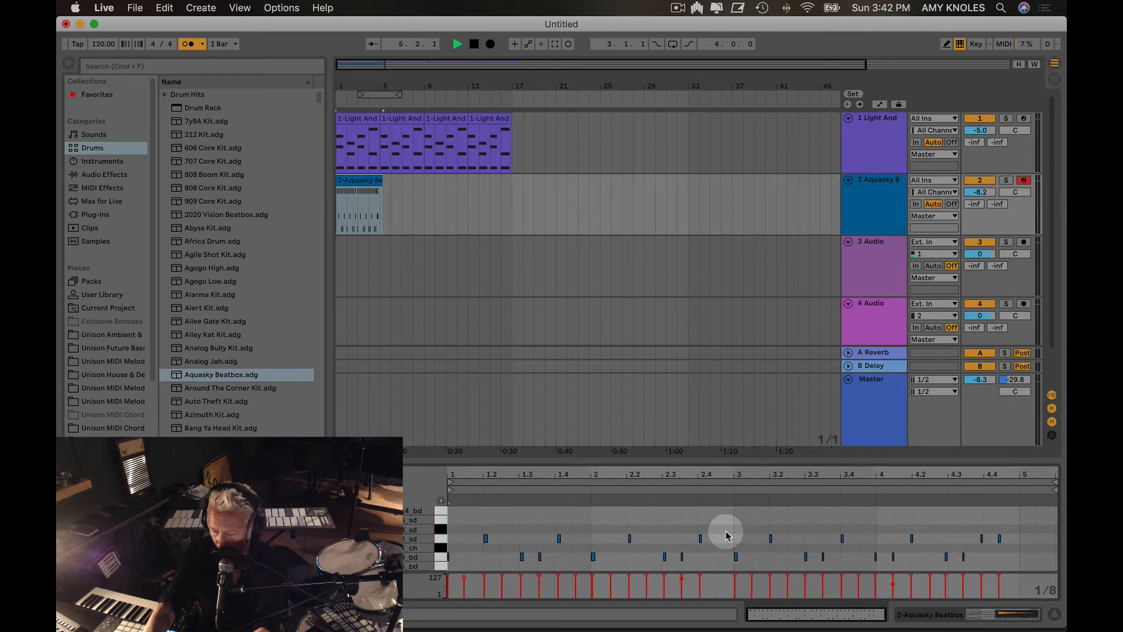
{"action": "scroll", "coordinate": [725, 531], "scroll_direction": "up", "scroll_amount": 4}
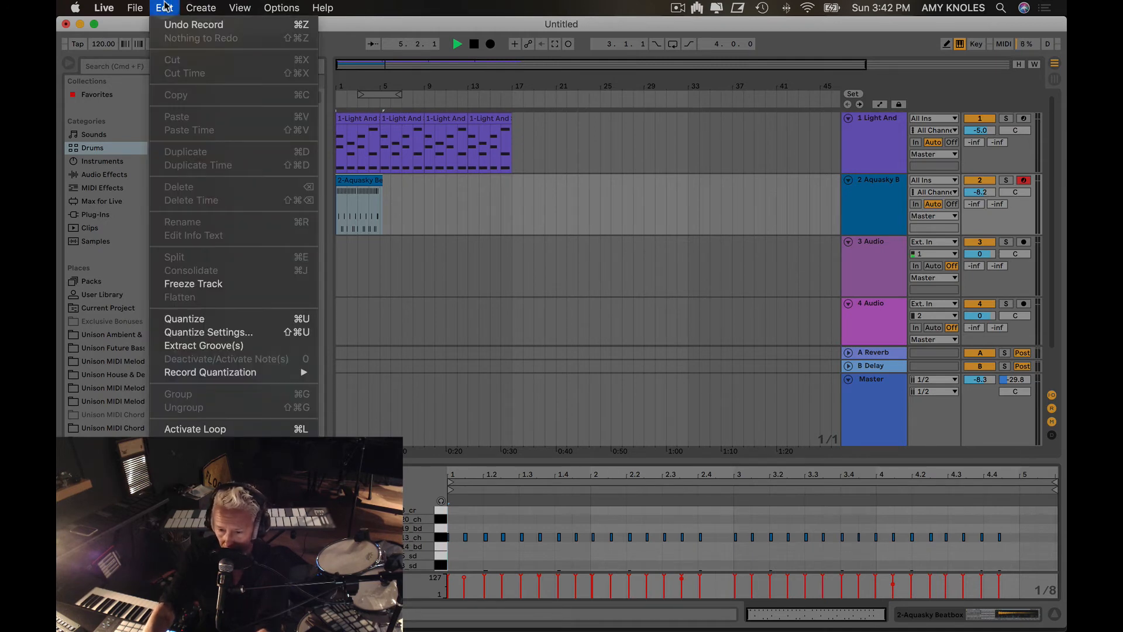
{"action": "left_click", "coordinate": [194, 337]}
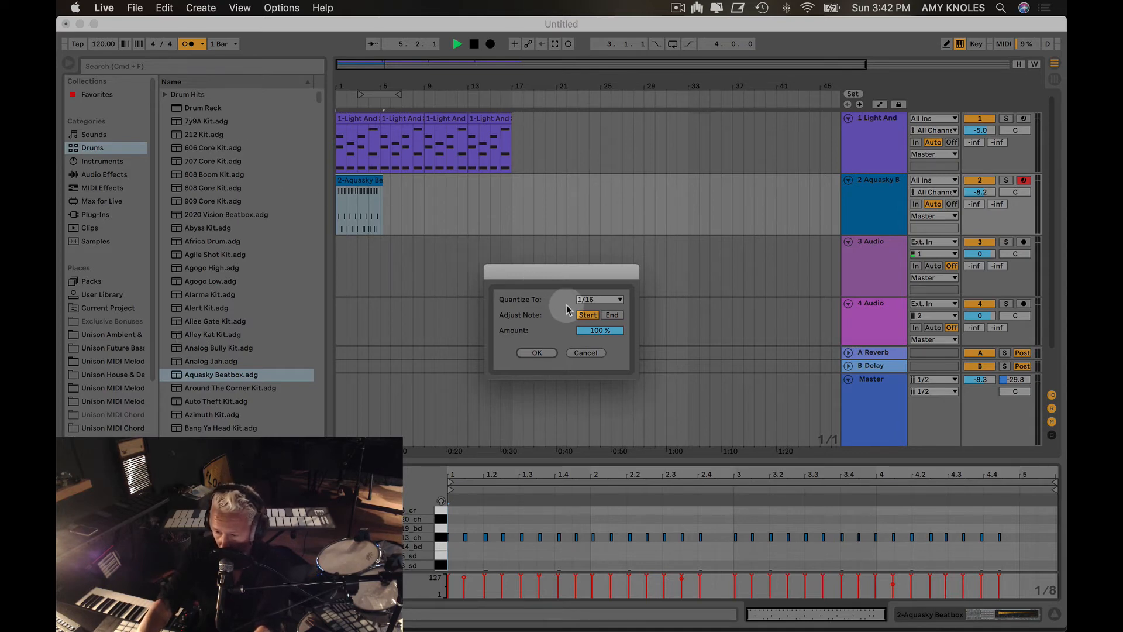
{"action": "left_click", "coordinate": [595, 301]}
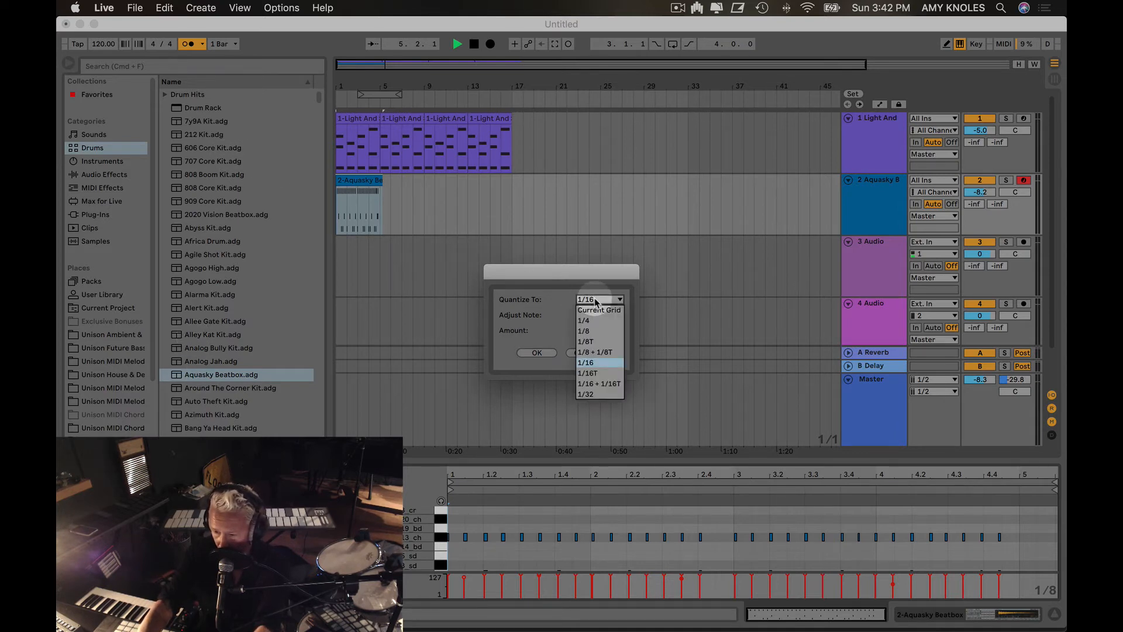
{"action": "left_click", "coordinate": [595, 301]}
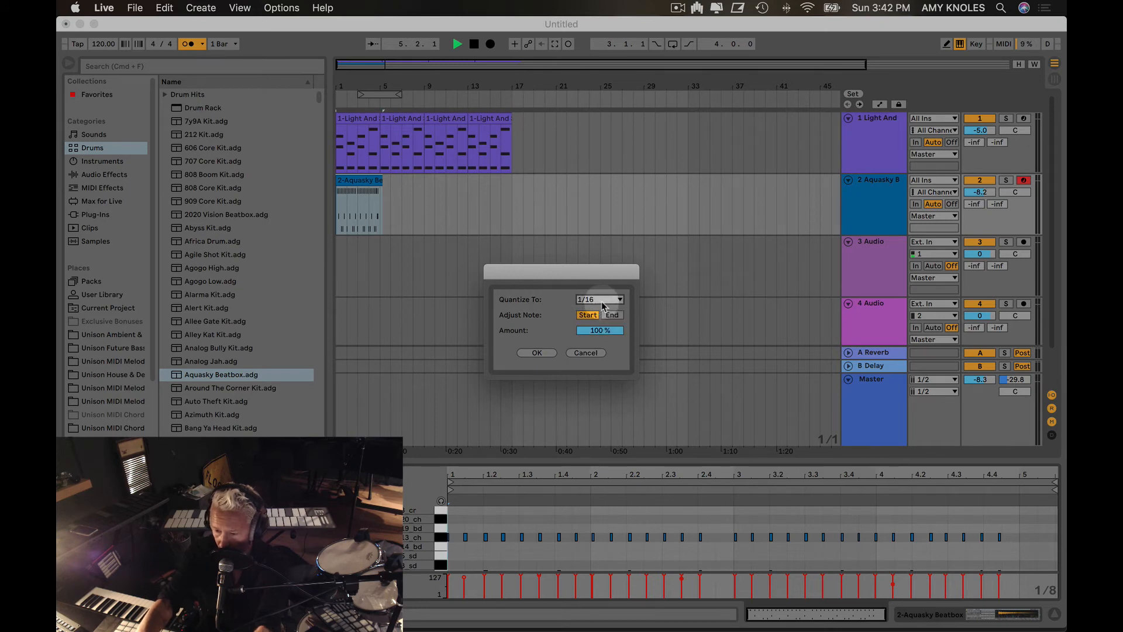
{"action": "left_click", "coordinate": [602, 302]}
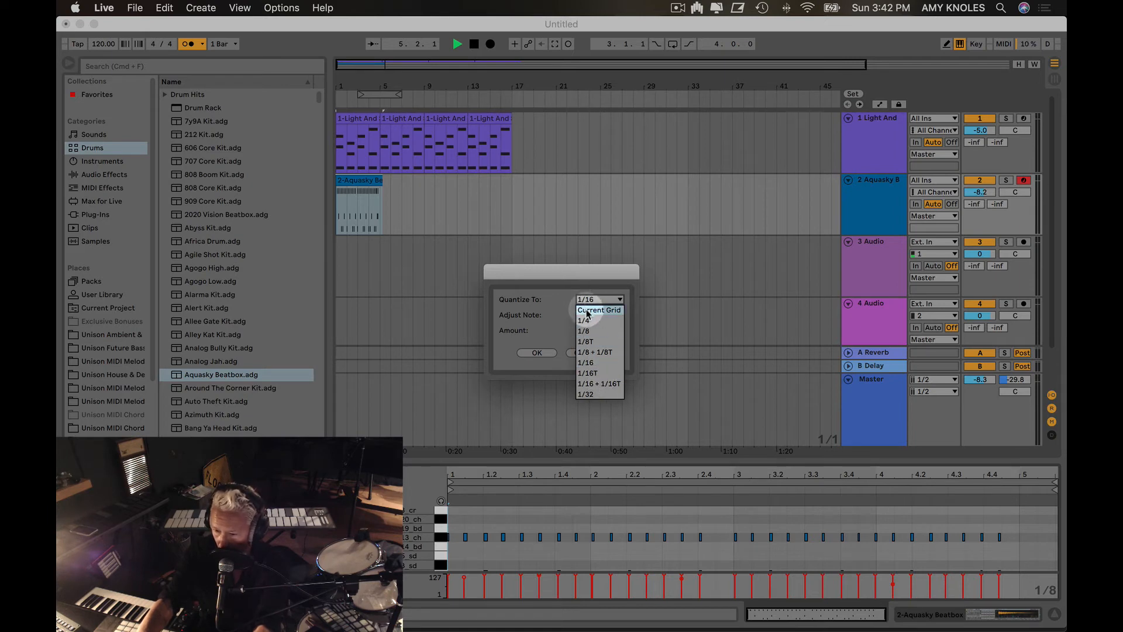
{"action": "left_click", "coordinate": [556, 285]}
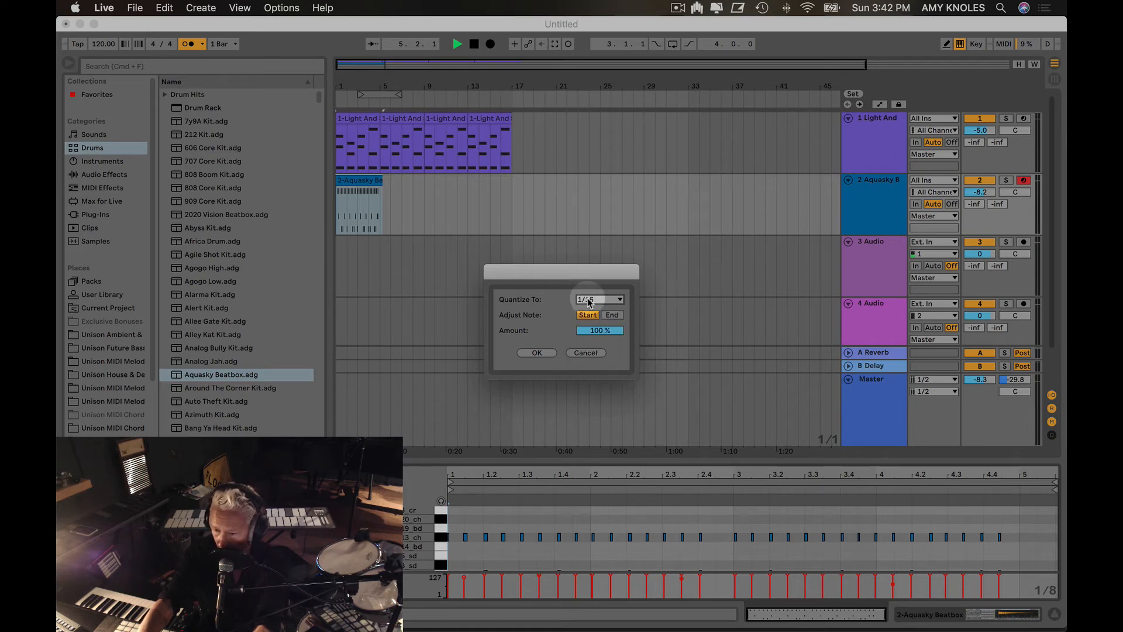
{"action": "left_click", "coordinate": [537, 353]}
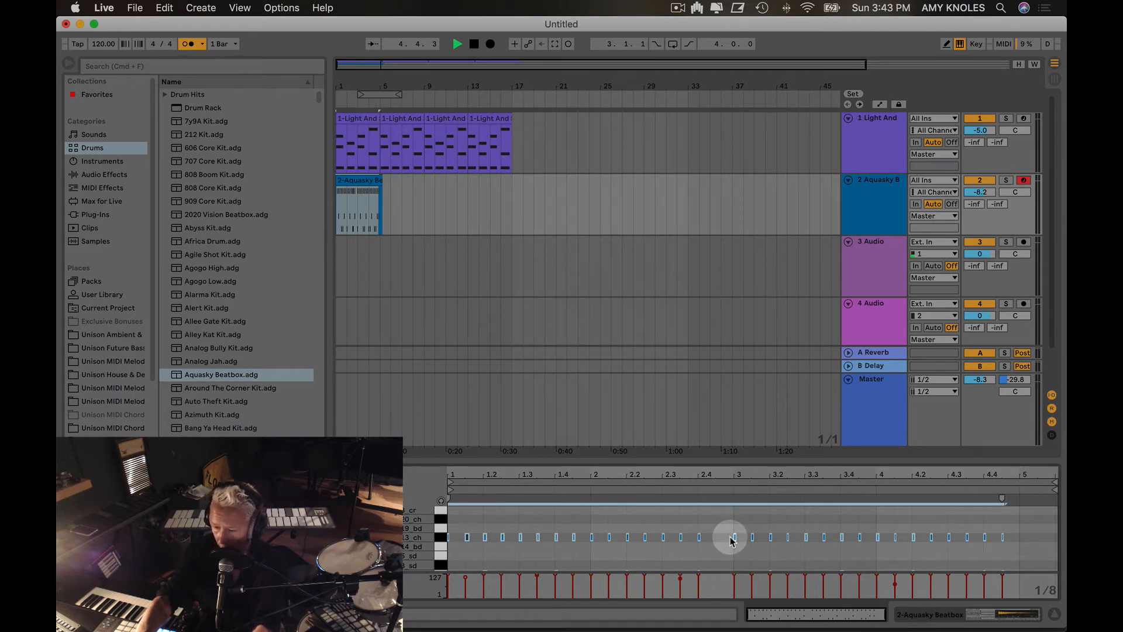
Step: Play the start of the quantized drum clip, stop, and review its hi-hat, snare and bass drum notes
{"action": "key", "text": "space"}
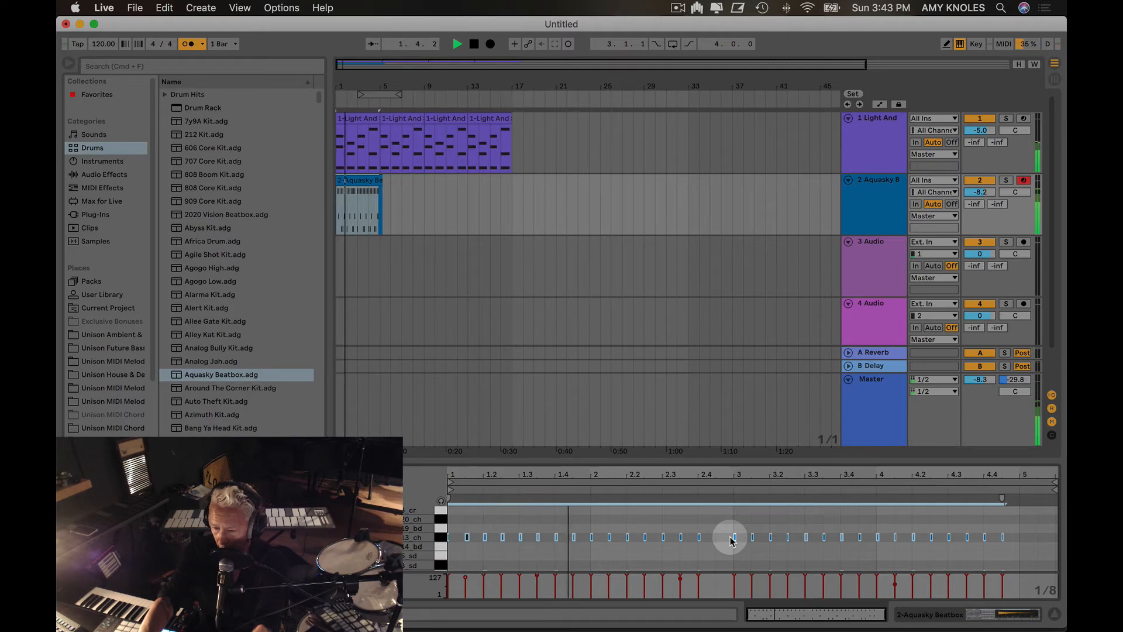
{"action": "key", "text": "space"}
{"action": "scroll", "coordinate": [730, 541], "scroll_direction": "down", "scroll_amount": 2}
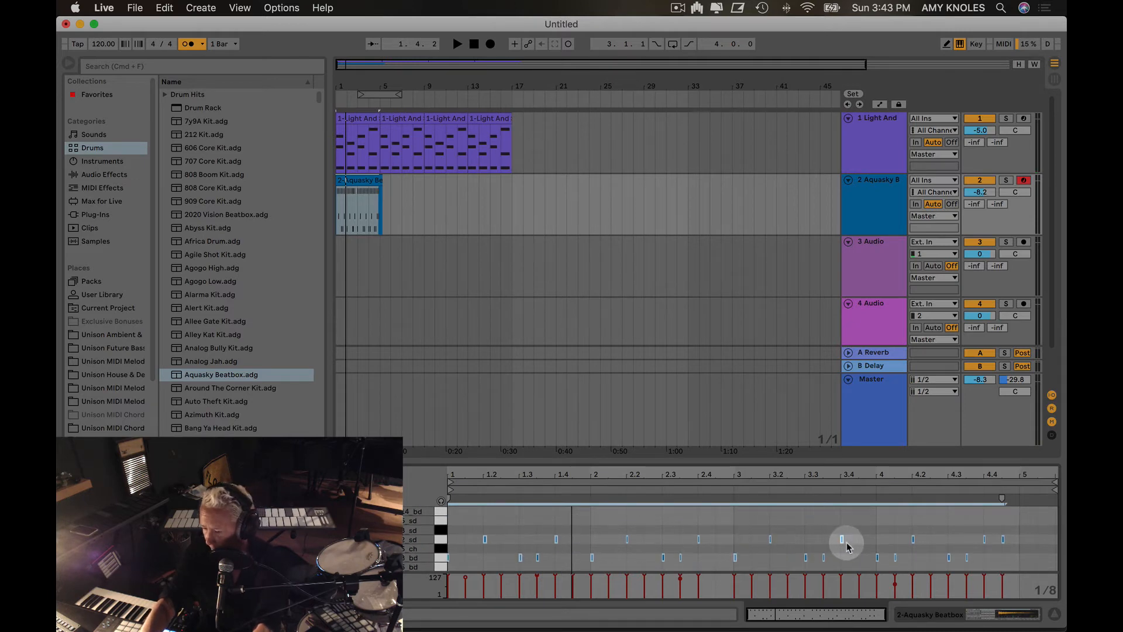
{"action": "left_click", "coordinate": [959, 520]}
{"action": "scroll", "coordinate": [834, 550], "scroll_direction": "up", "scroll_amount": 5}
{"action": "scroll", "coordinate": [834, 550], "scroll_direction": "down", "scroll_amount": 5}
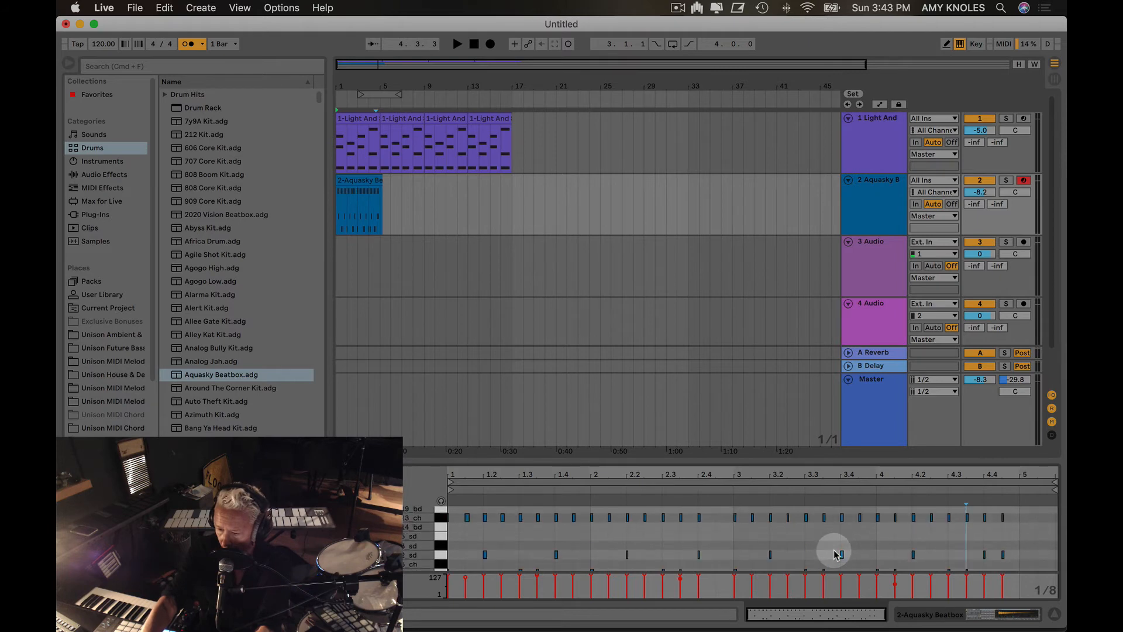
Step: Select the snare and bass drum notes across the drum clip and quantize them
{"action": "left_click", "coordinate": [1001, 566]}
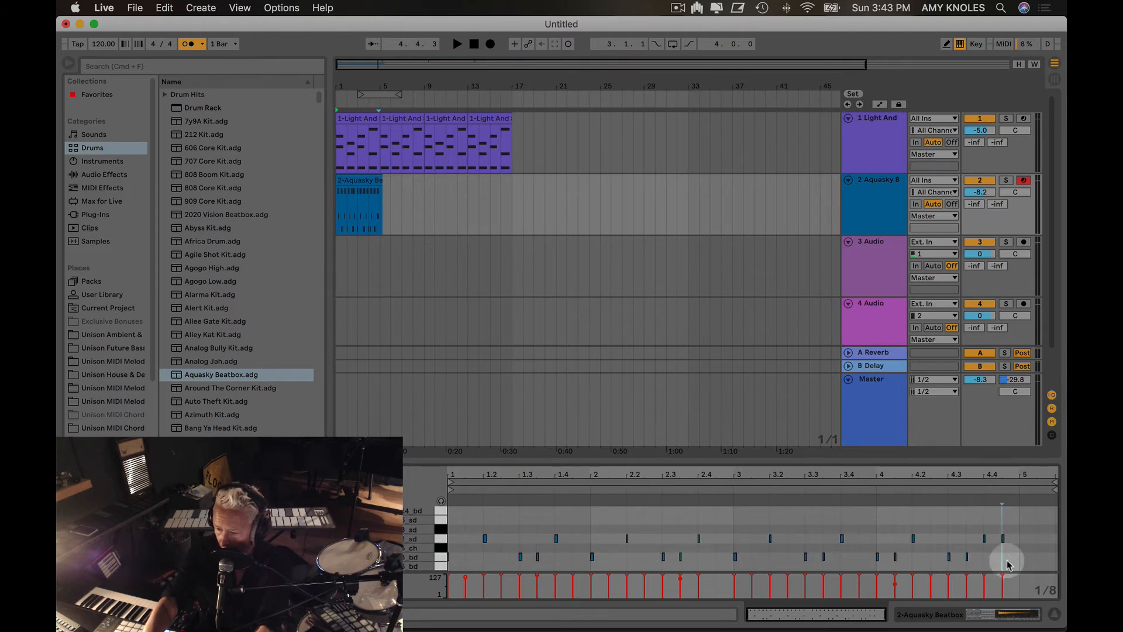
{"action": "key", "text": "super+a"}
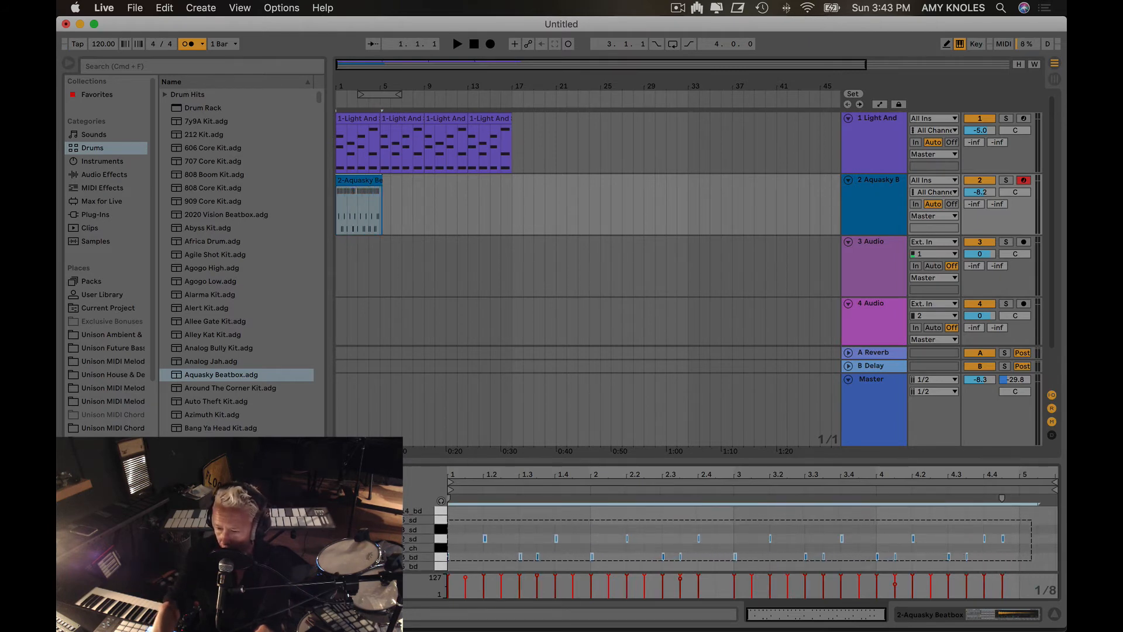
{"action": "left_click", "coordinate": [164, 8]}
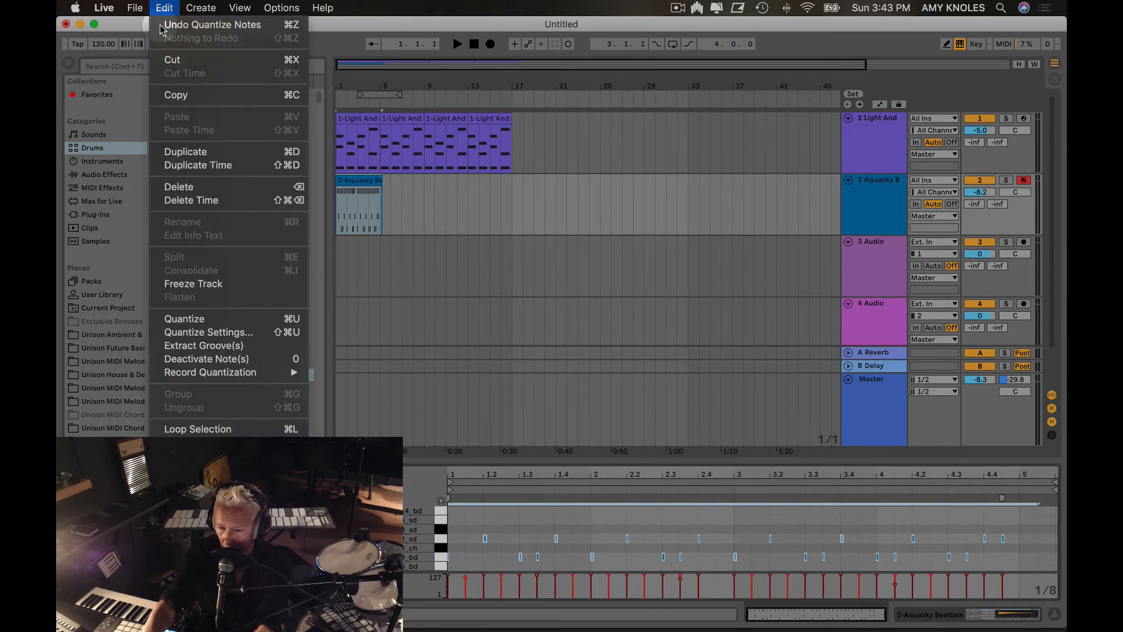
{"action": "left_click", "coordinate": [188, 318]}
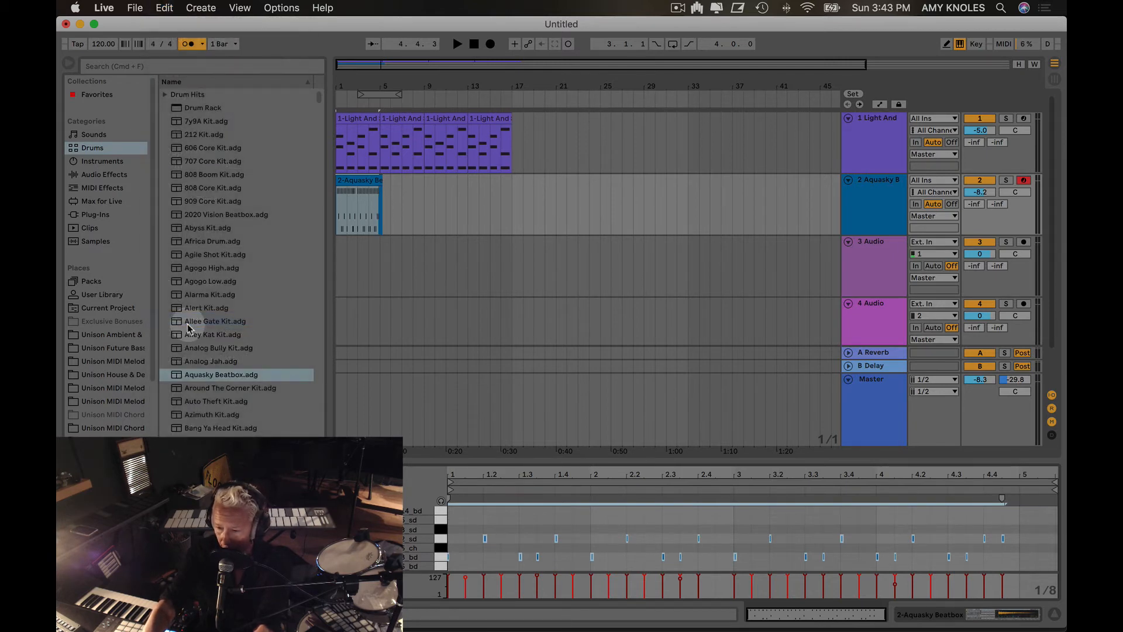
Step: Turn on note preview in the drum clip's note editor and audition the 13_ch closed hi-hat
{"action": "scroll", "coordinate": [608, 545], "scroll_direction": "up", "scroll_amount": 4}
{"action": "left_click", "coordinate": [609, 549]}
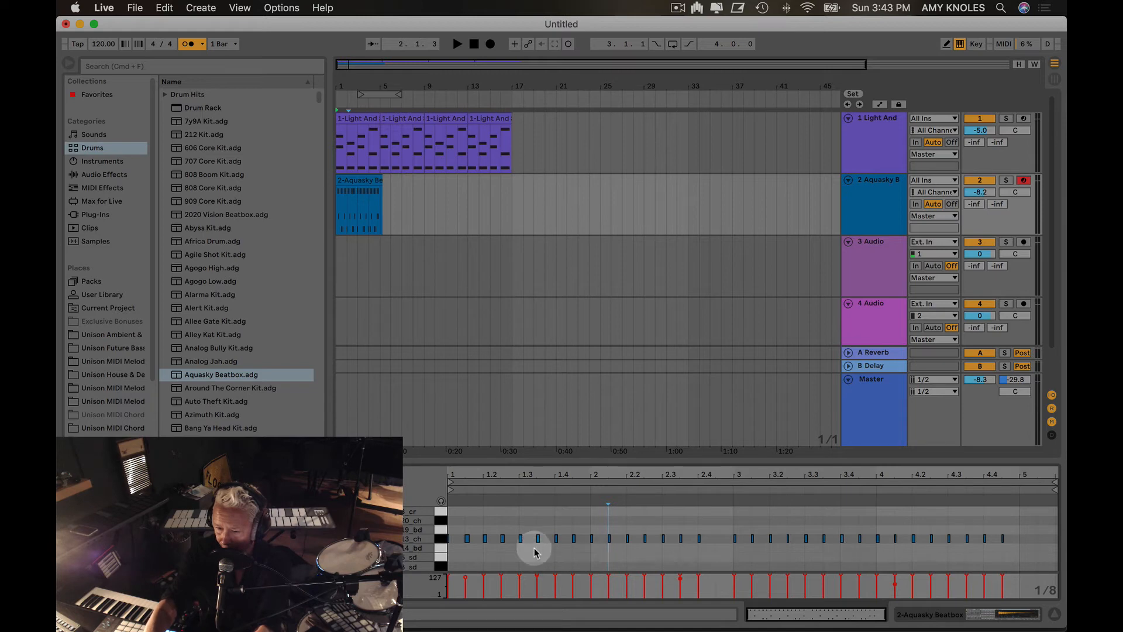
{"action": "left_click", "coordinate": [440, 539]}
{"action": "left_click", "coordinate": [441, 501]}
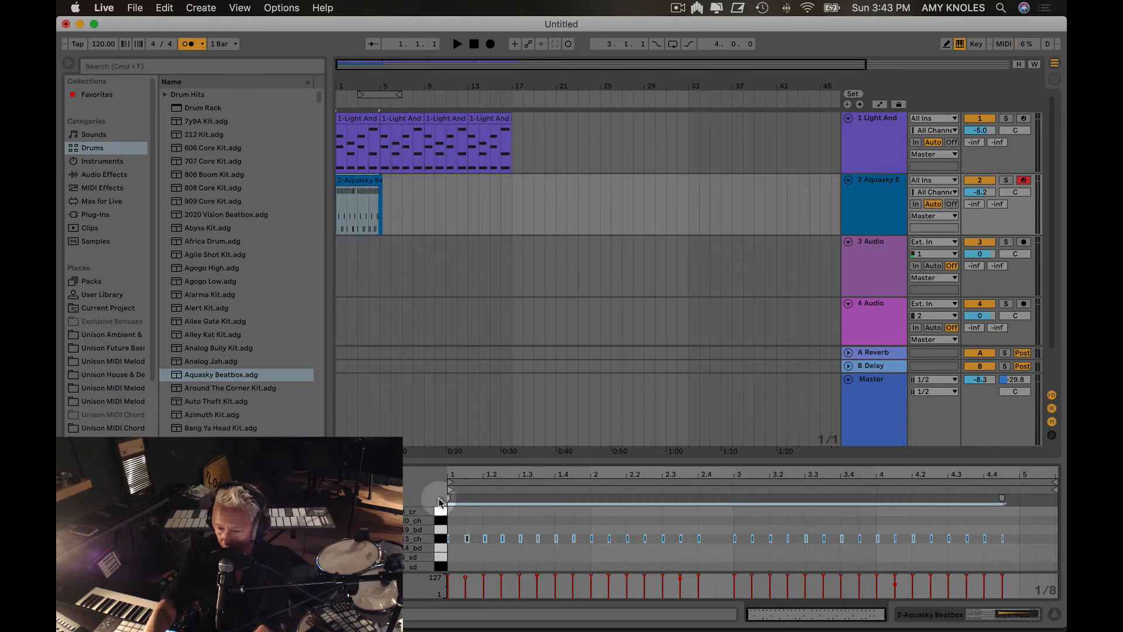
{"action": "left_click", "coordinate": [442, 539]}
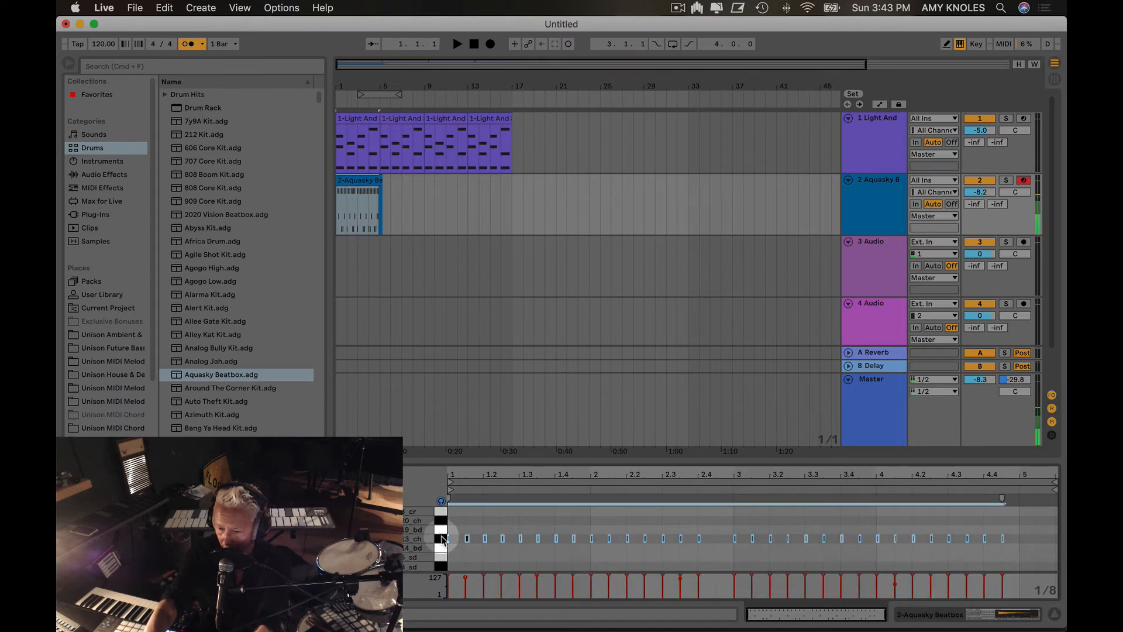
Step: Lower the velocities of all closed hi-hat notes in the drum clip to about 27–31 and play the result
{"action": "left_click_drag", "start_coordinate": [1036, 536], "coordinate": [445, 539]}
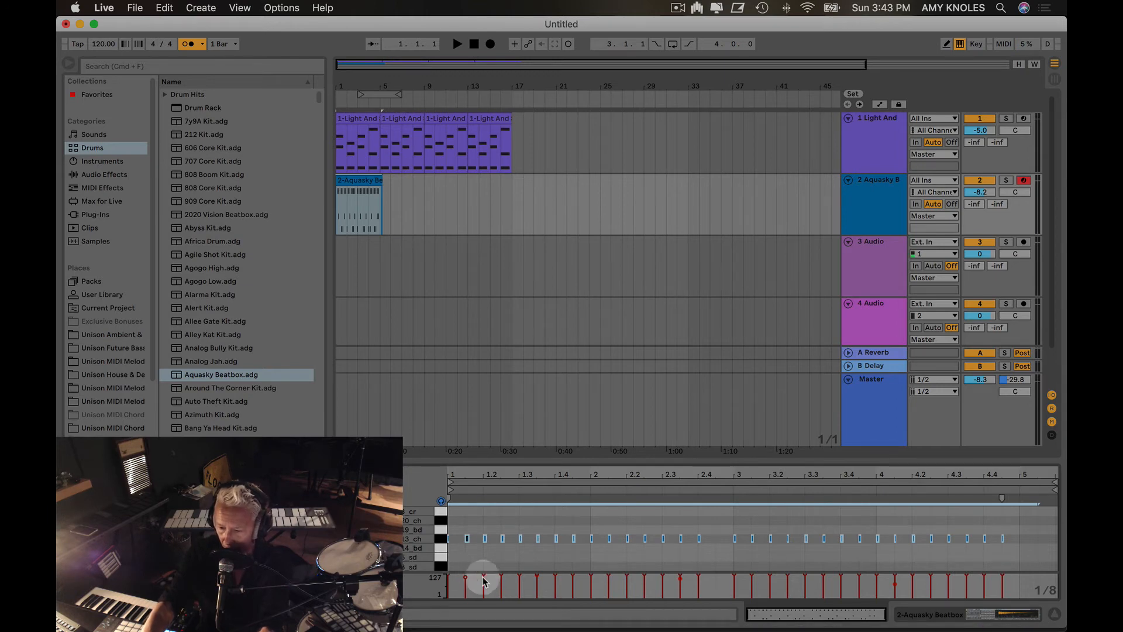
{"action": "left_click_drag", "start_coordinate": [484, 580], "coordinate": [485, 590]}
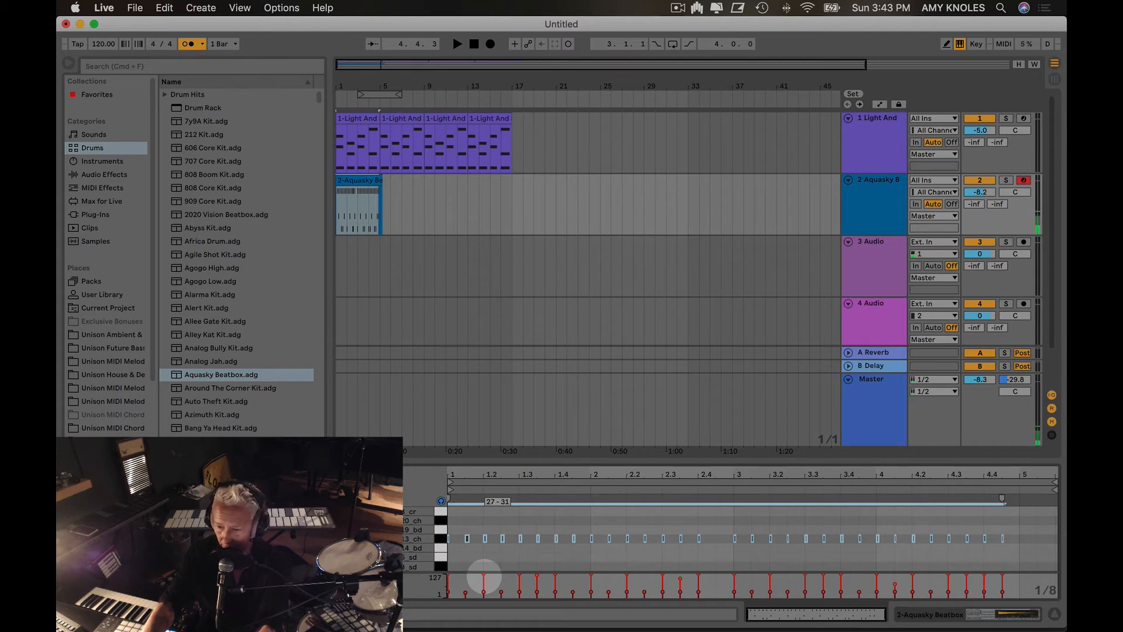
{"action": "left_click_drag", "start_coordinate": [484, 577], "coordinate": [485, 592]}
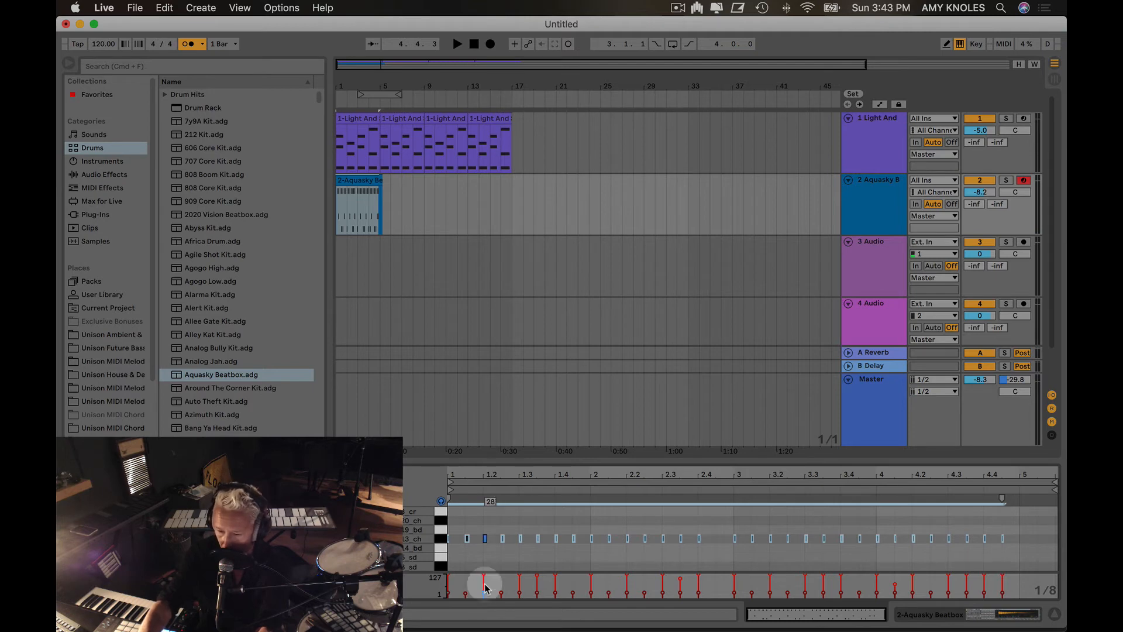
{"action": "left_click", "coordinate": [513, 553]}
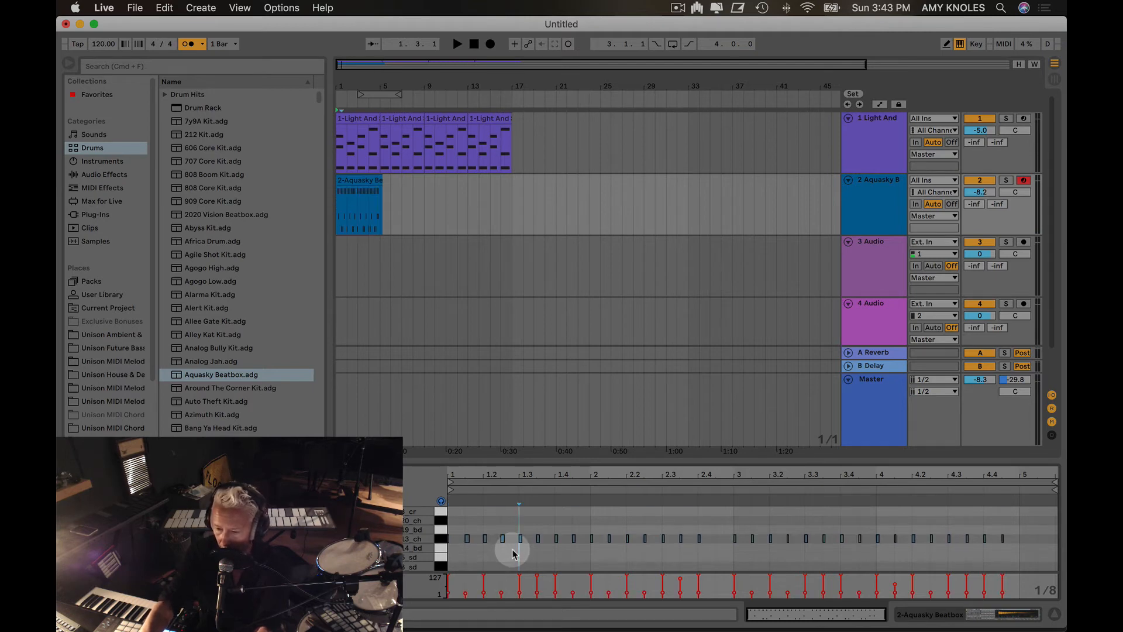
{"action": "key", "text": "space"}
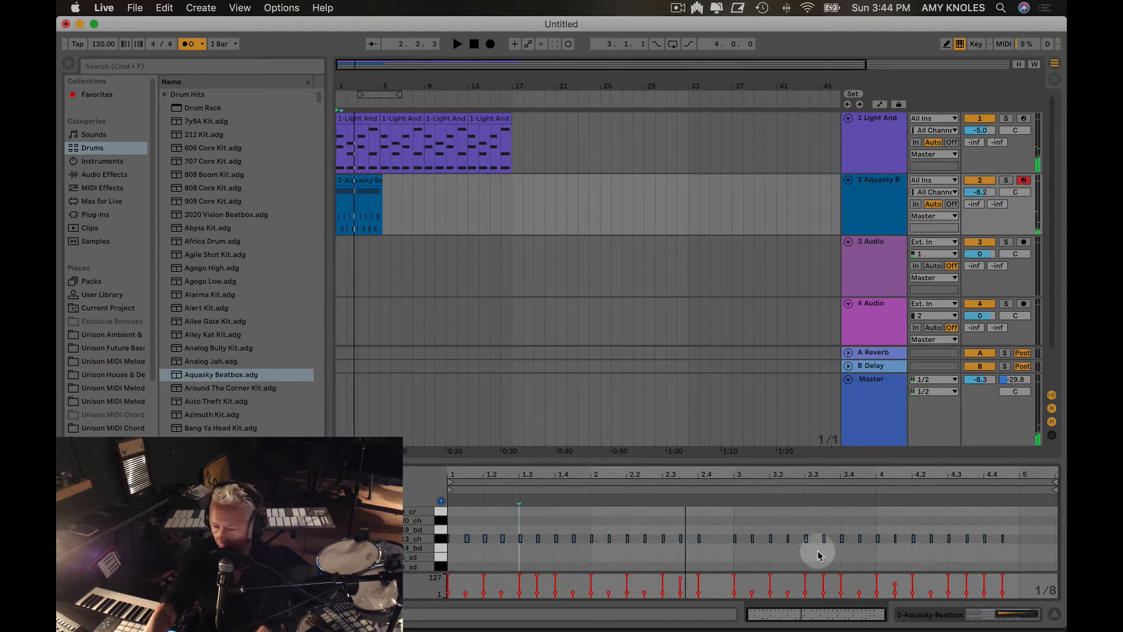
Step: Reselect all closed hi-hat notes, set their velocities to about 37–42 and play the result
{"action": "left_click_drag", "start_coordinate": [1029, 532], "coordinate": [413, 534]}
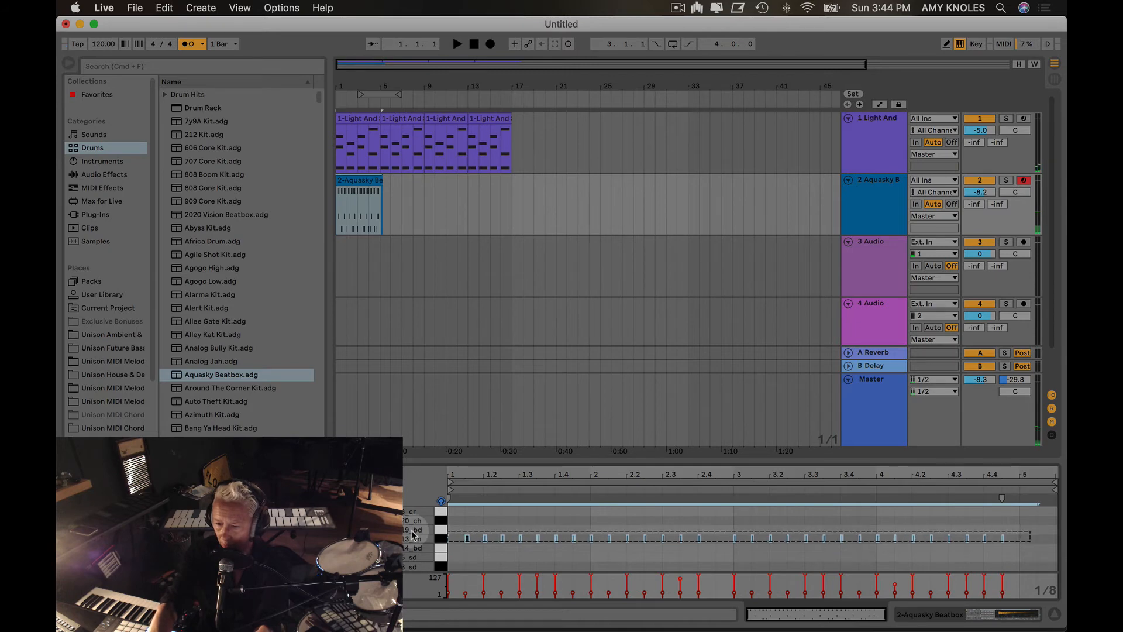
{"action": "left_click", "coordinate": [502, 595]}
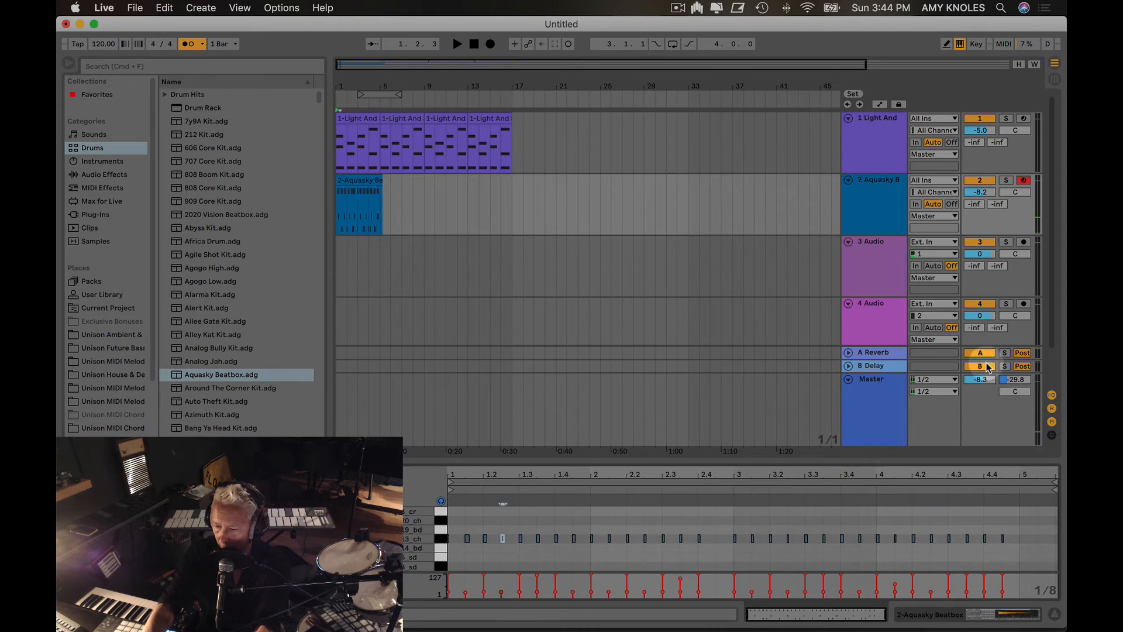
{"action": "key", "text": "cmd+a"}
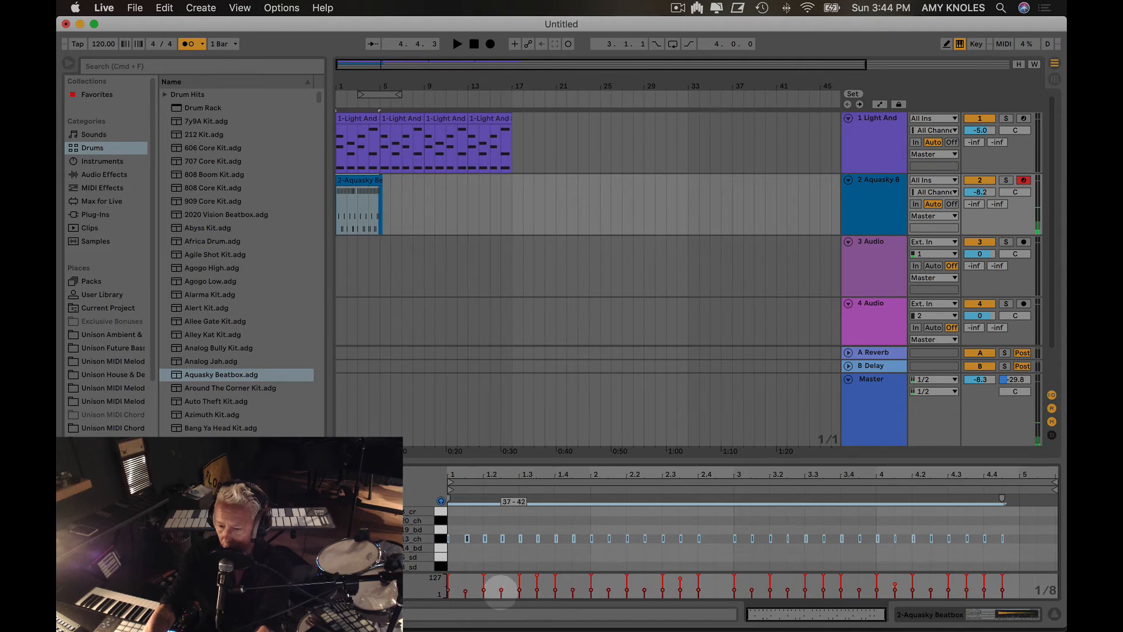
{"action": "key", "text": "space"}
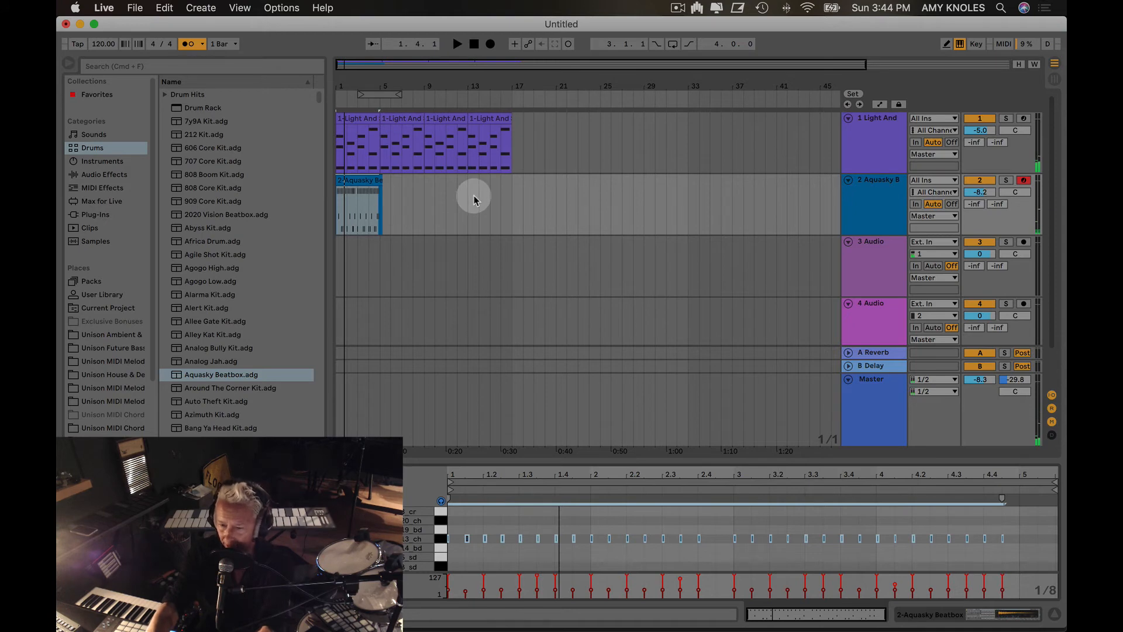
Step: Trim the end of the Aquasky Beatbox clip back to bar 5, making it exactly four bars long
{"action": "left_click", "coordinate": [356, 180]}
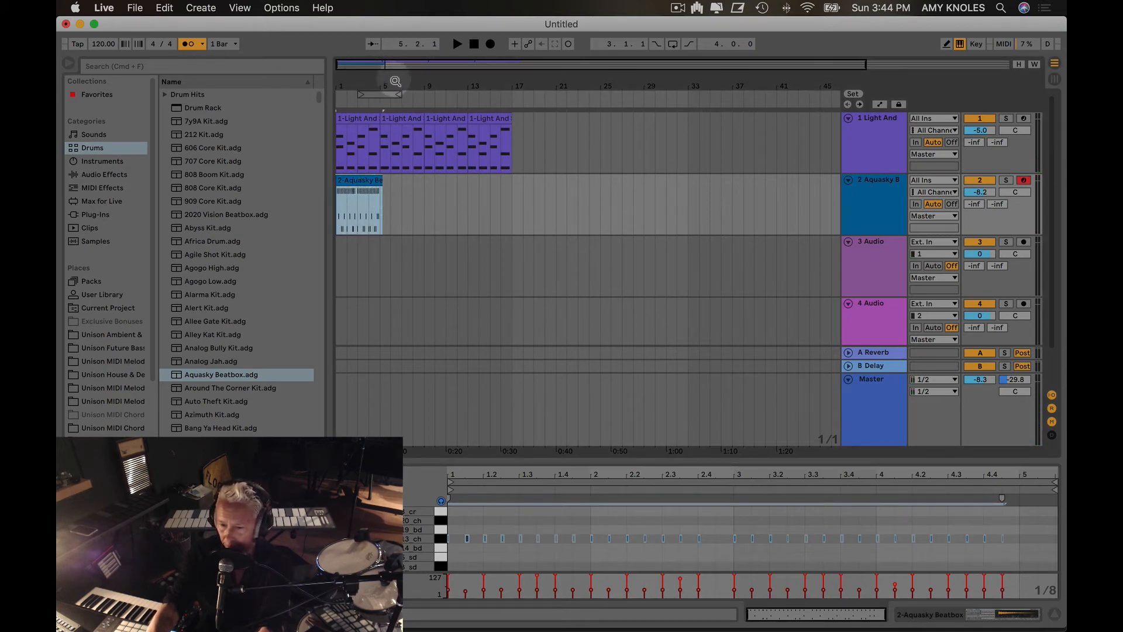
{"action": "left_click_drag", "start_coordinate": [395, 81], "coordinate": [395, 266]}
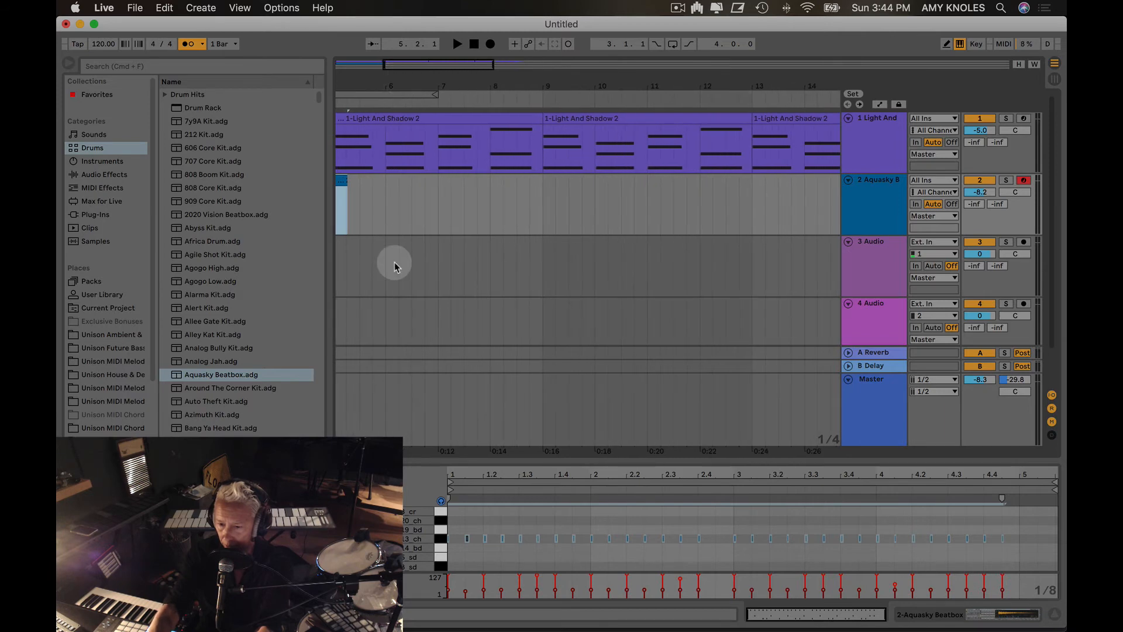
{"action": "scroll", "coordinate": [395, 263], "scroll_direction": "left", "scroll_amount": 5}
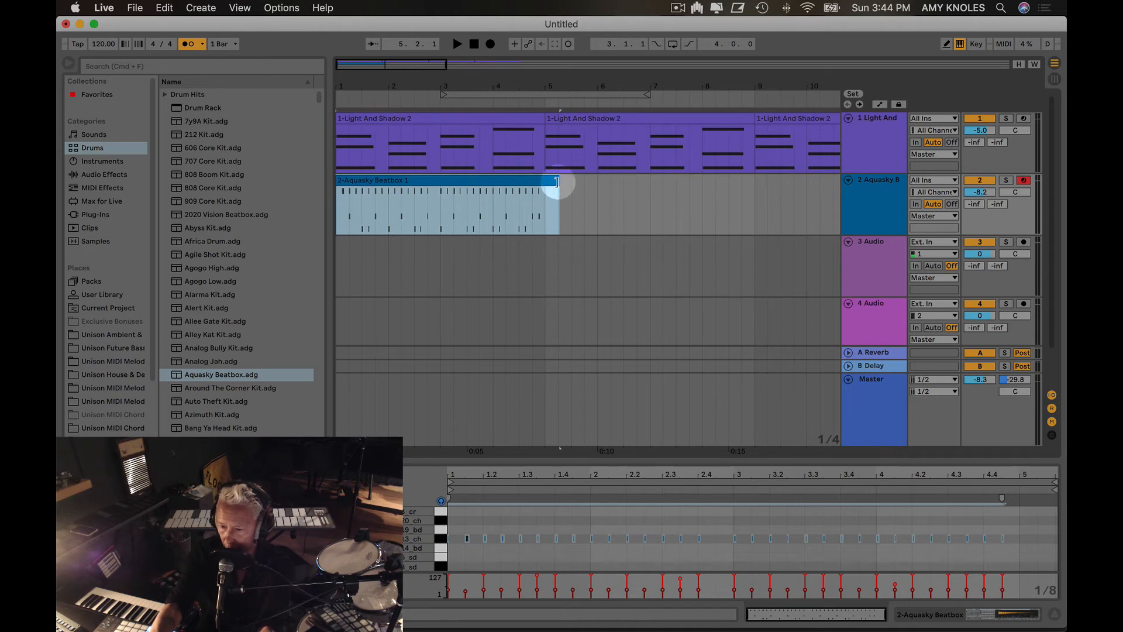
{"action": "left_click_drag", "start_coordinate": [557, 181], "coordinate": [547, 182]}
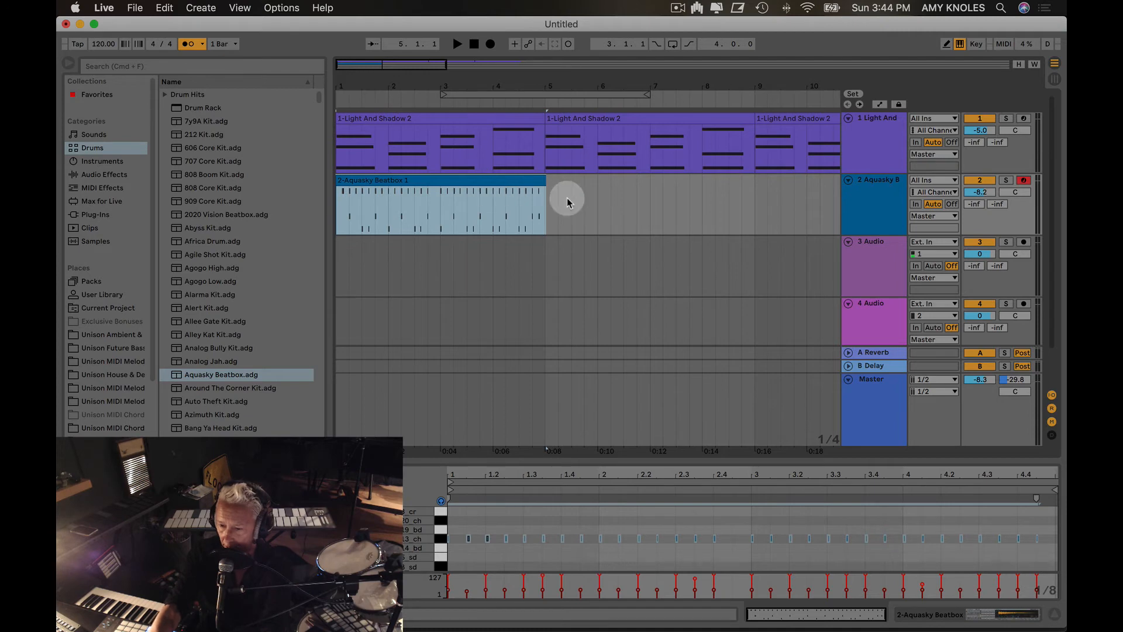
Step: Duplicate the trimmed four-bar Aquasky Beatbox clip once, filling the drum track up to bar 9
{"action": "left_click", "coordinate": [547, 219]}
{"action": "key", "text": "super+d"}
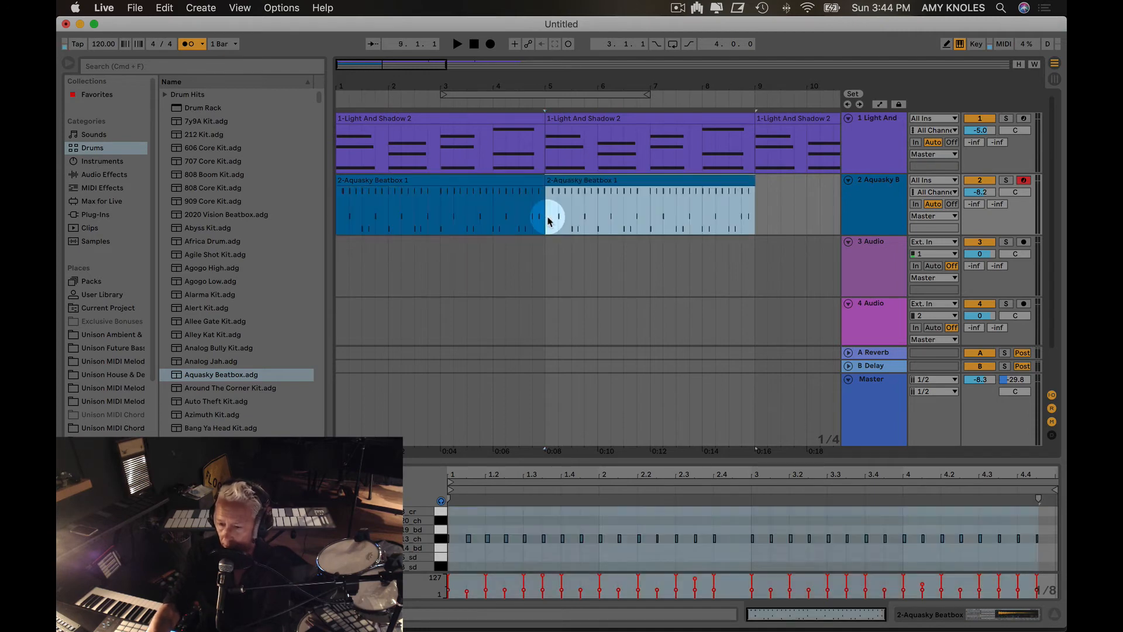
{"action": "scroll", "coordinate": [725, 187], "scroll_direction": "right", "scroll_amount": 3}
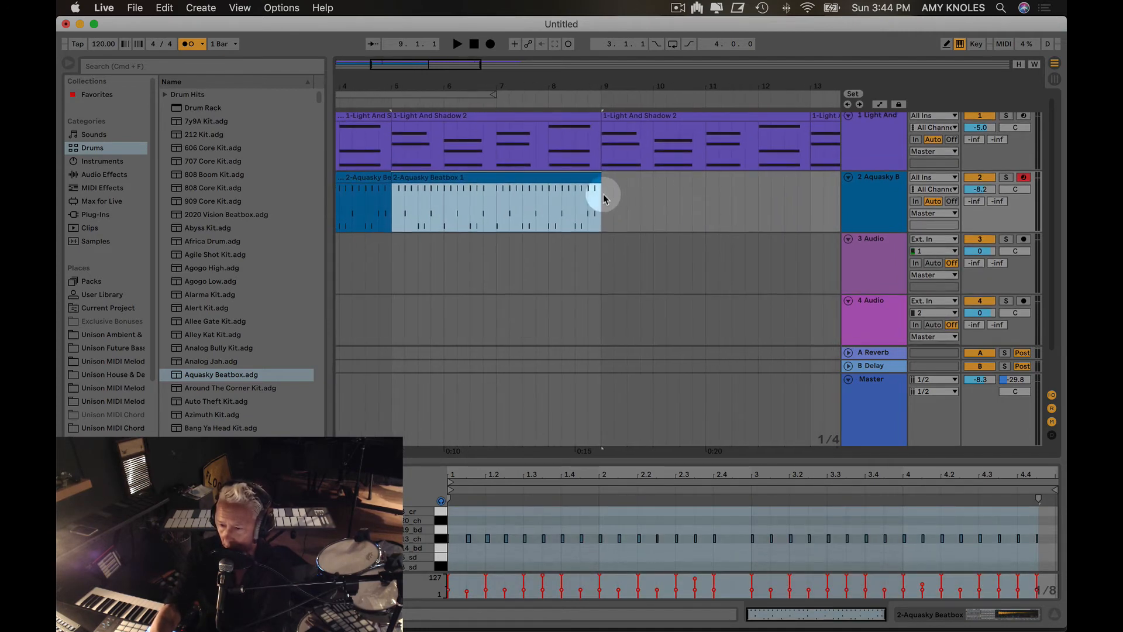
Step: Duplicate the four-bar Aquasky Beatbox clip two more times, filling the drum track from bar 9 up to bar 17
{"action": "left_click", "coordinate": [602, 202]}
{"action": "key", "text": "super+d"}
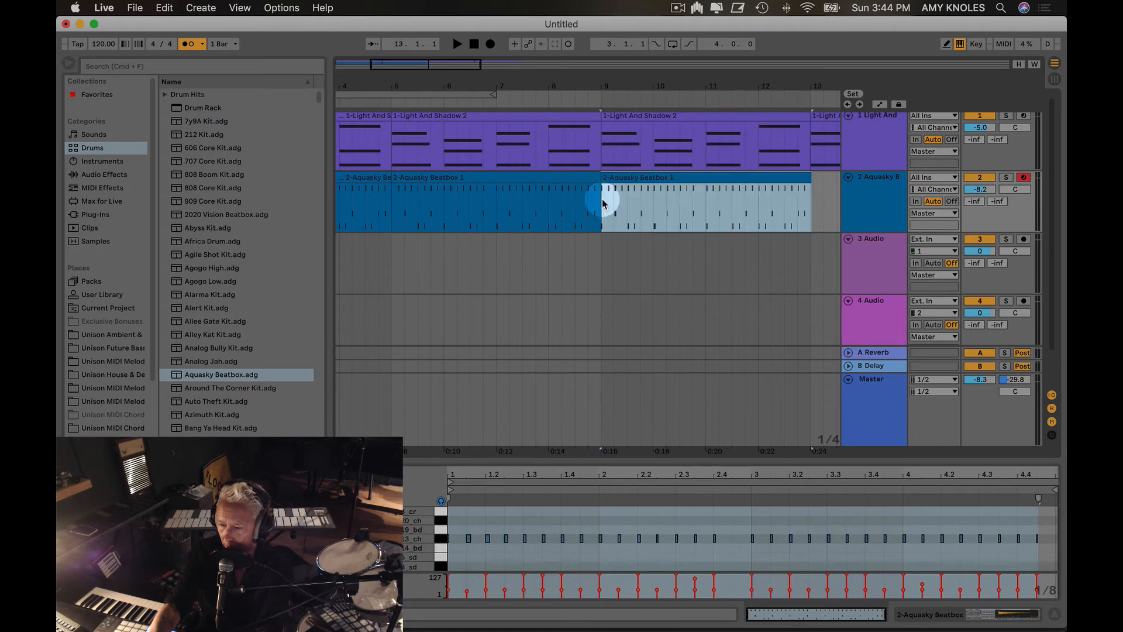
{"action": "left_click", "coordinate": [813, 212]}
{"action": "key", "text": "super+d"}
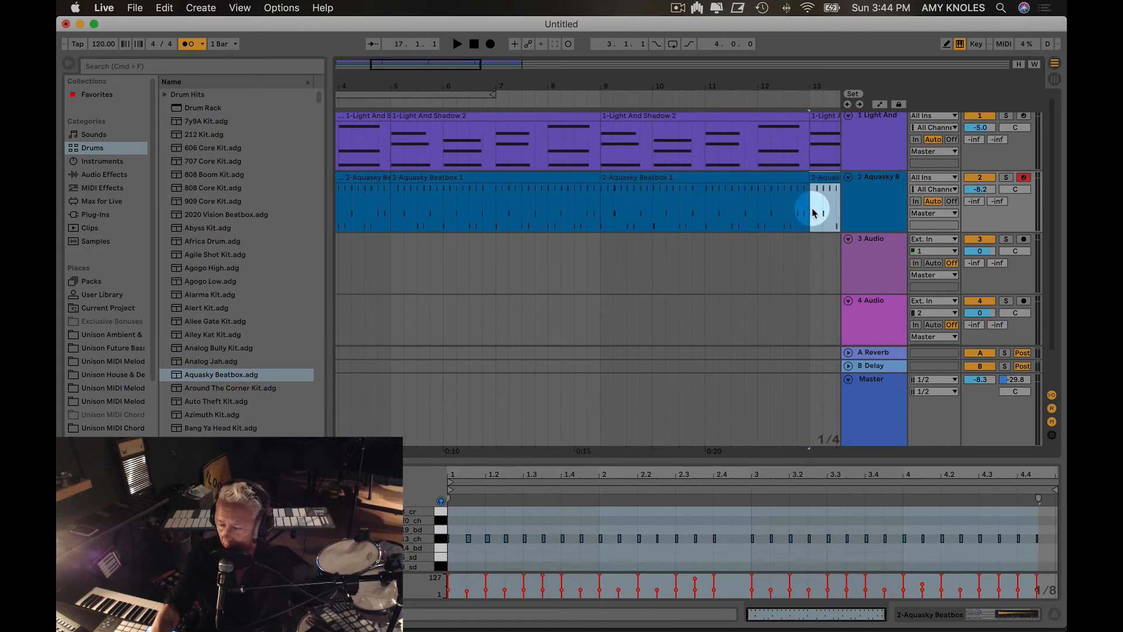
{"action": "scroll", "coordinate": [815, 214], "scroll_direction": "right", "scroll_amount": 7}
{"action": "scroll", "coordinate": [814, 213], "scroll_direction": "left", "scroll_amount": 9}
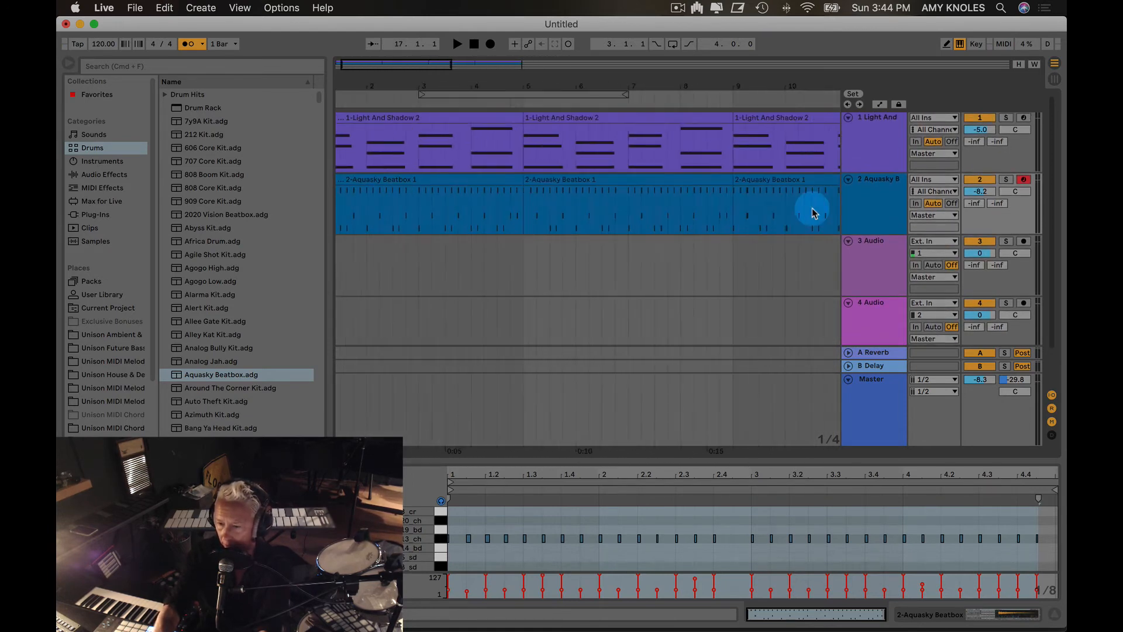
{"action": "scroll", "coordinate": [813, 212], "scroll_direction": "left", "scroll_amount": 1}
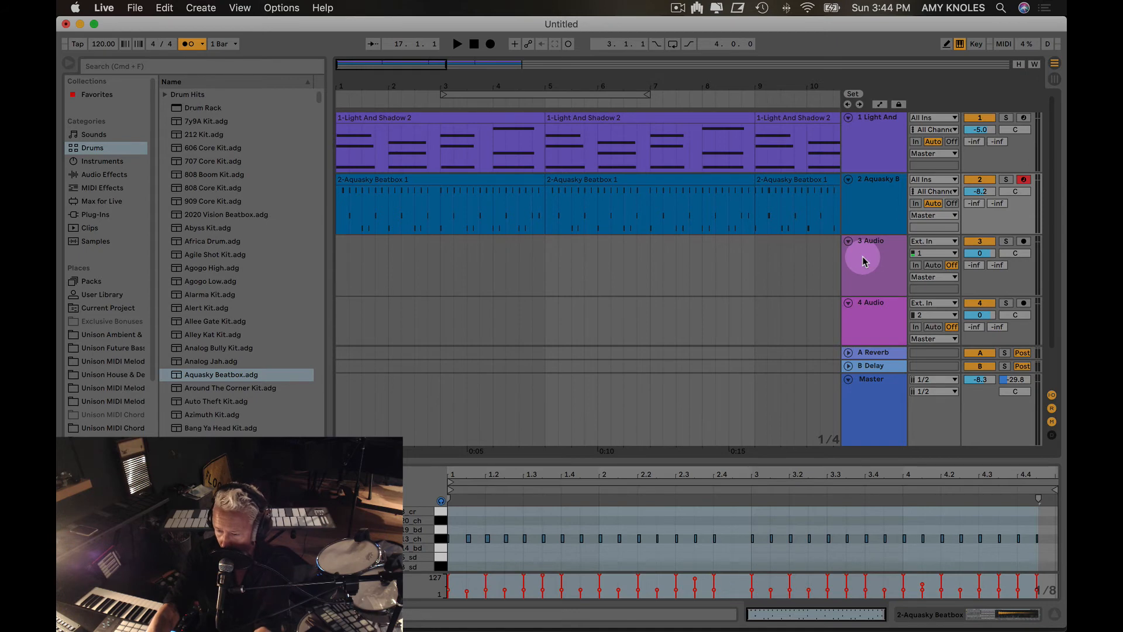
Step: Arm audio track 3, hide the browser and record a live audio part from bar 1 to just past bar 9
{"action": "left_click", "coordinate": [1024, 242]}
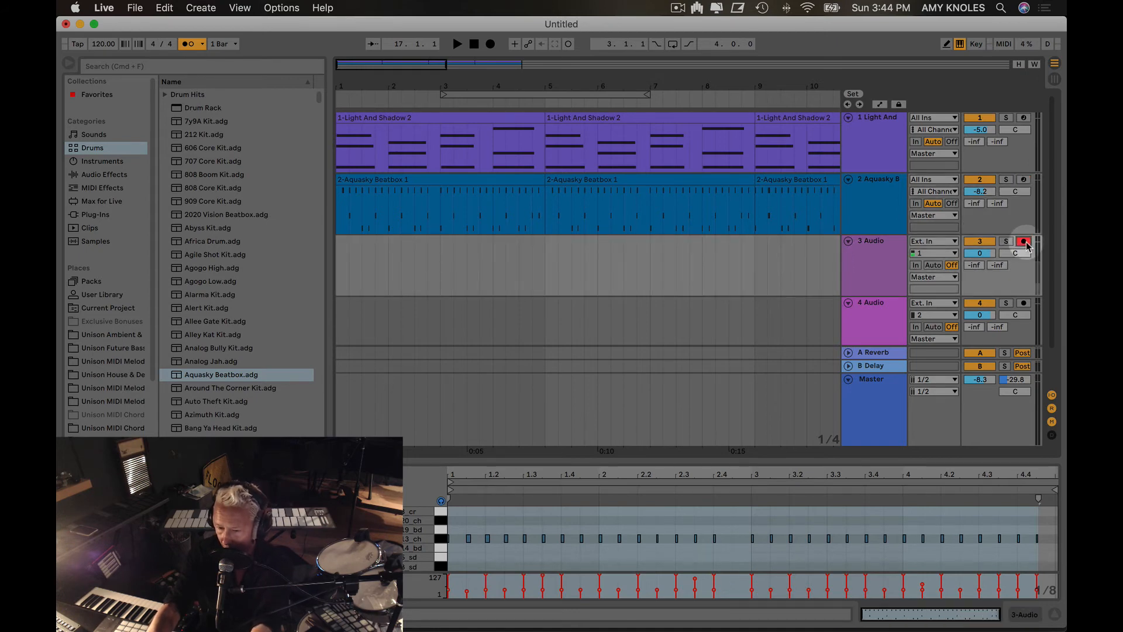
{"action": "left_click", "coordinate": [71, 64]}
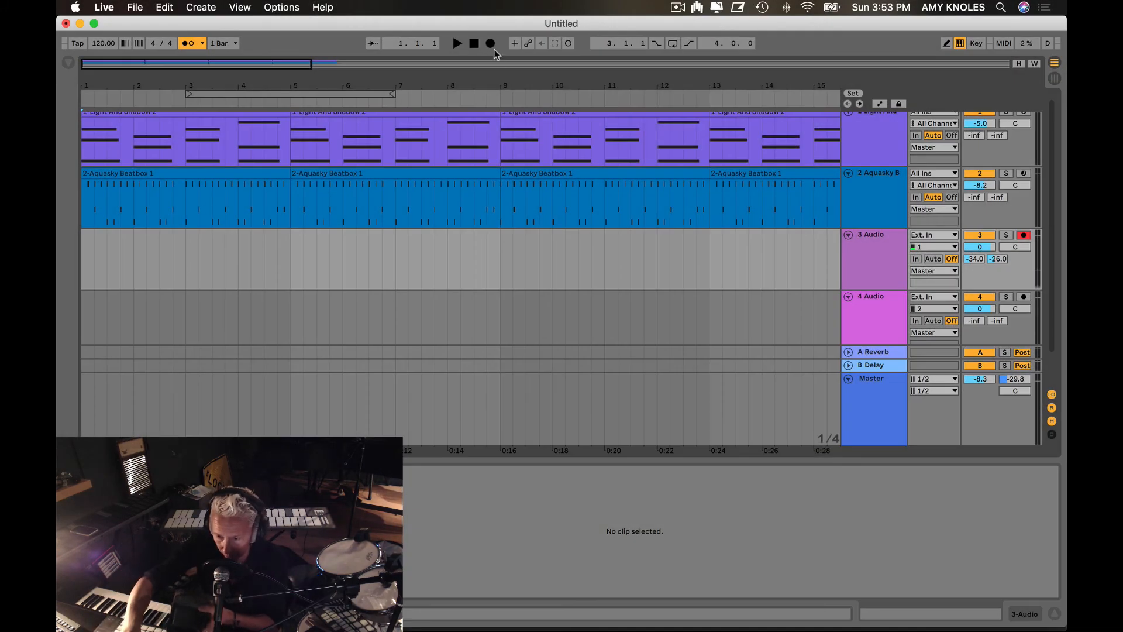
{"action": "left_click", "coordinate": [491, 44]}
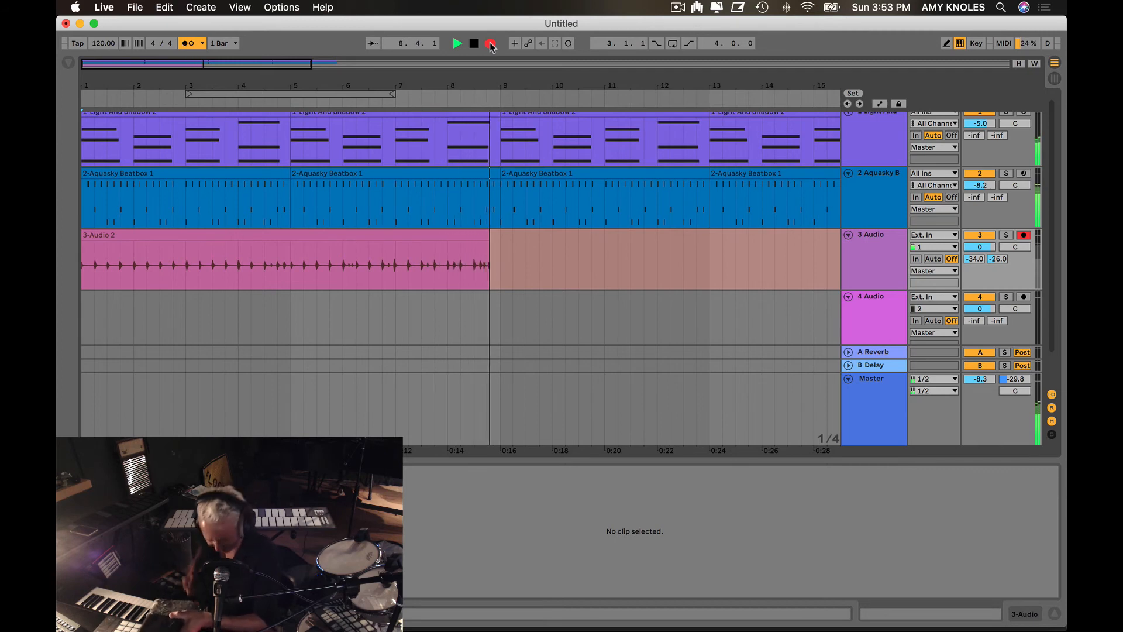
{"action": "left_click", "coordinate": [490, 44]}
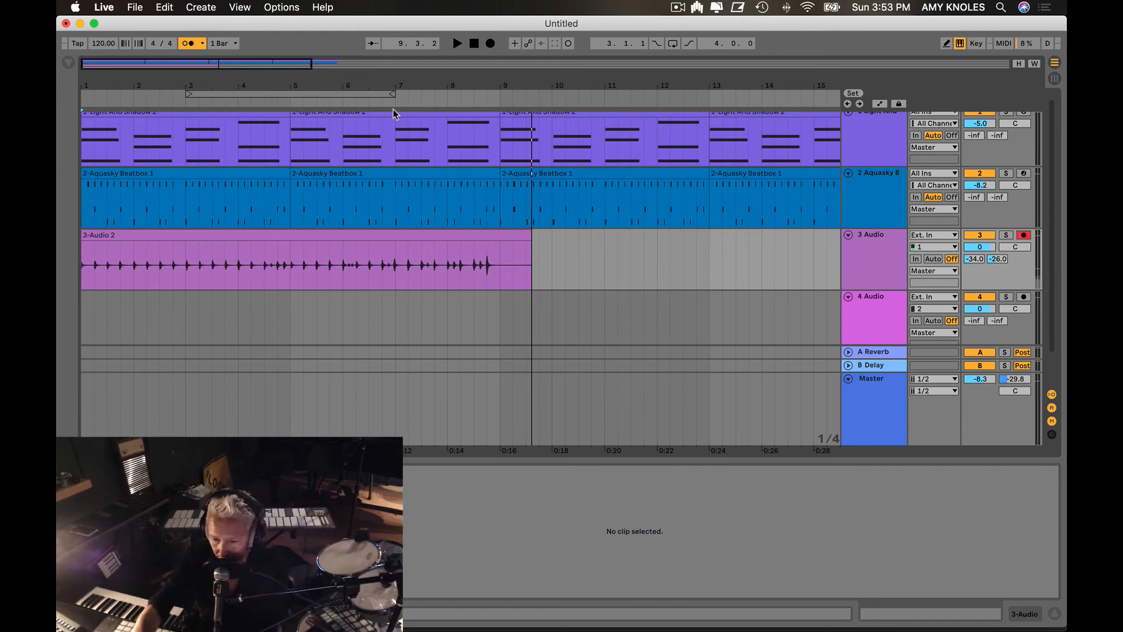
Step: Open the recorded clip on track 3, play the arrangement back to bar 9 and examine the clip's waveform around bar 7
{"action": "left_click", "coordinate": [332, 235]}
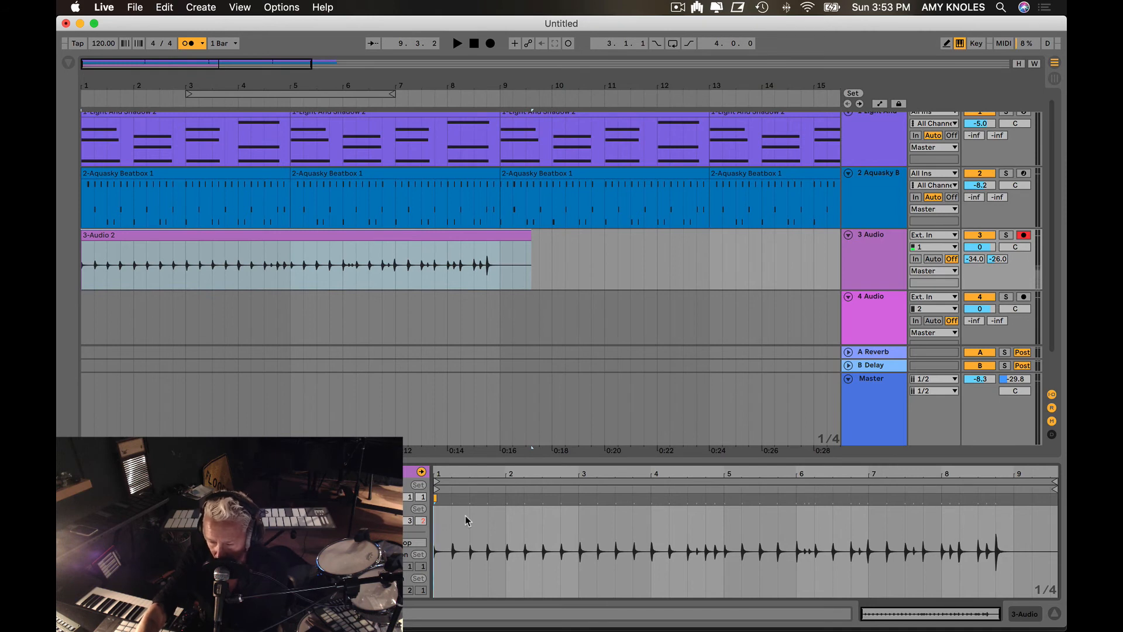
{"action": "key", "text": "space"}
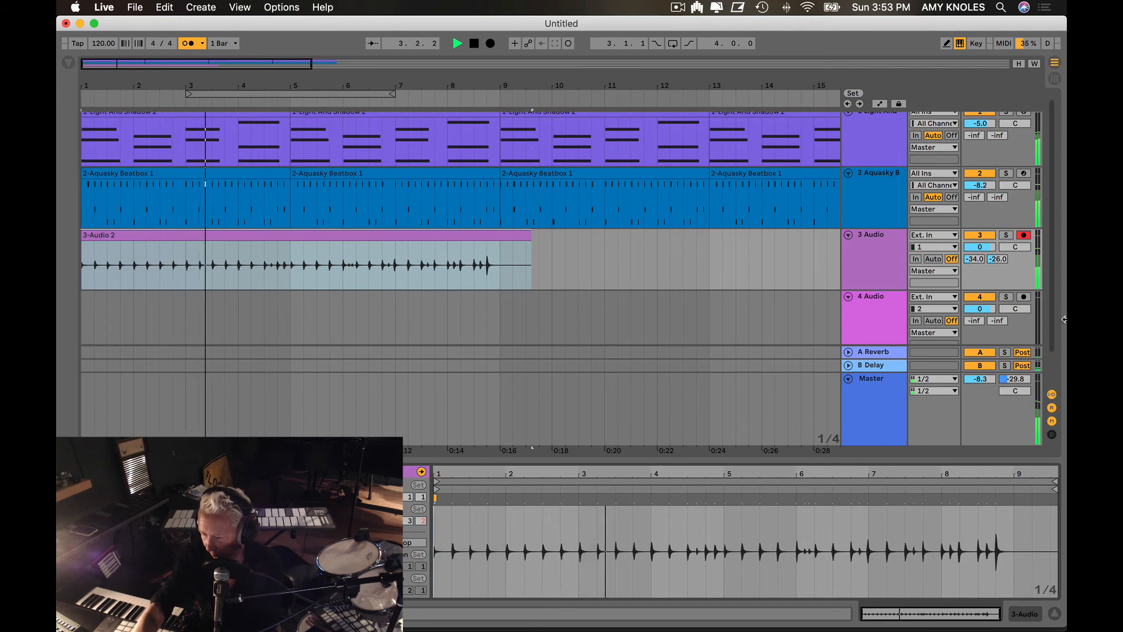
{"action": "double_click", "coordinate": [997, 259]}
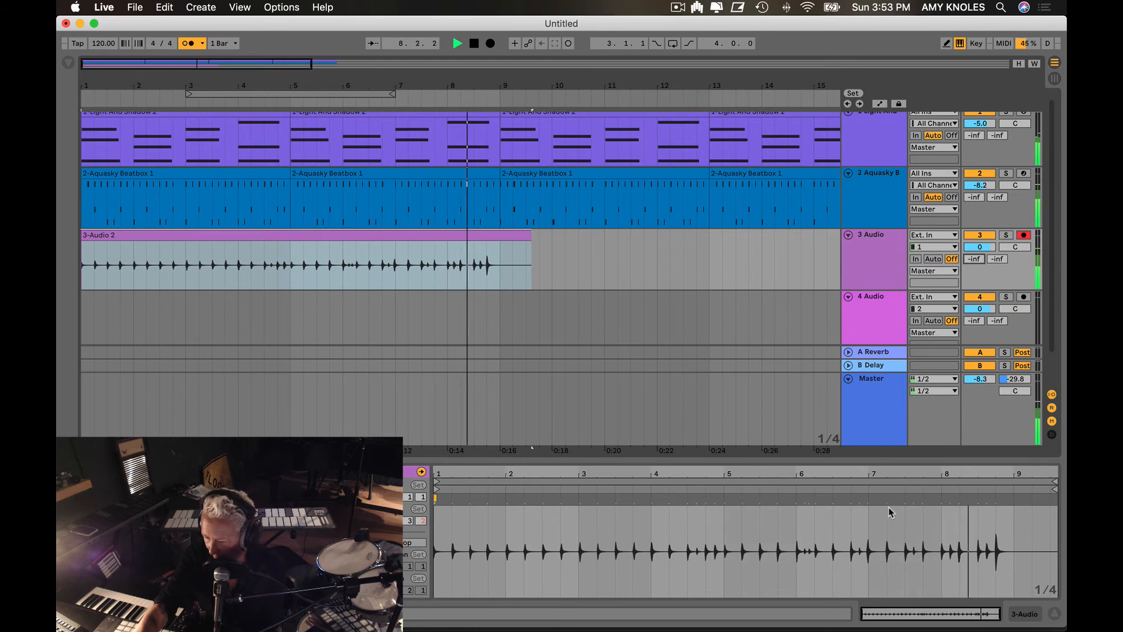
{"action": "key", "text": "space"}
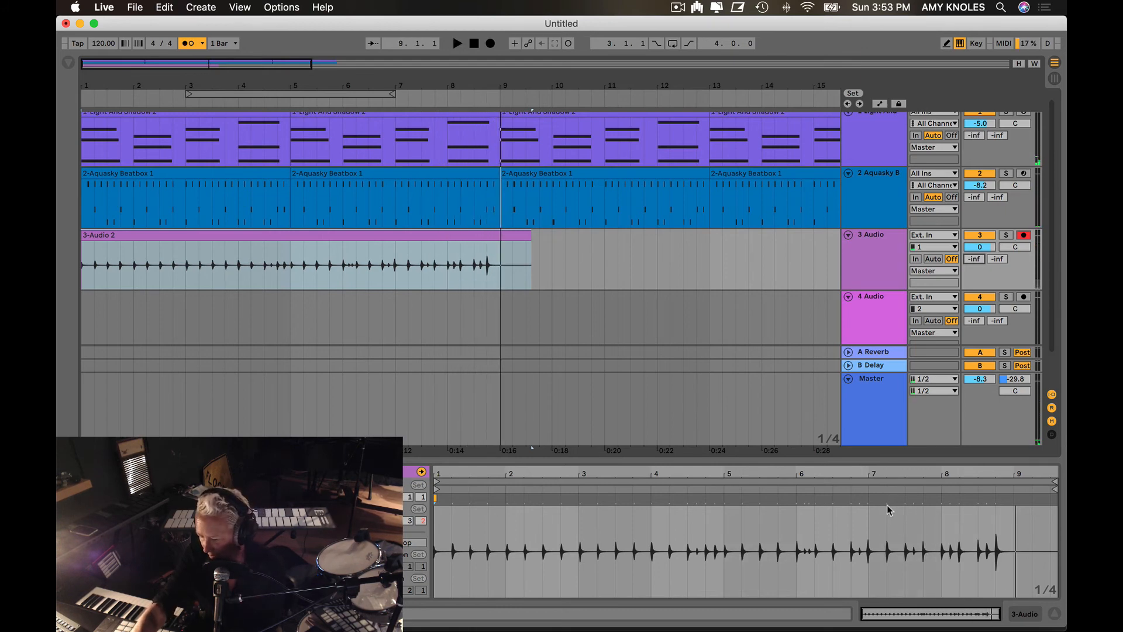
{"action": "left_click", "coordinate": [887, 504]}
{"action": "left_click", "coordinate": [887, 499]}
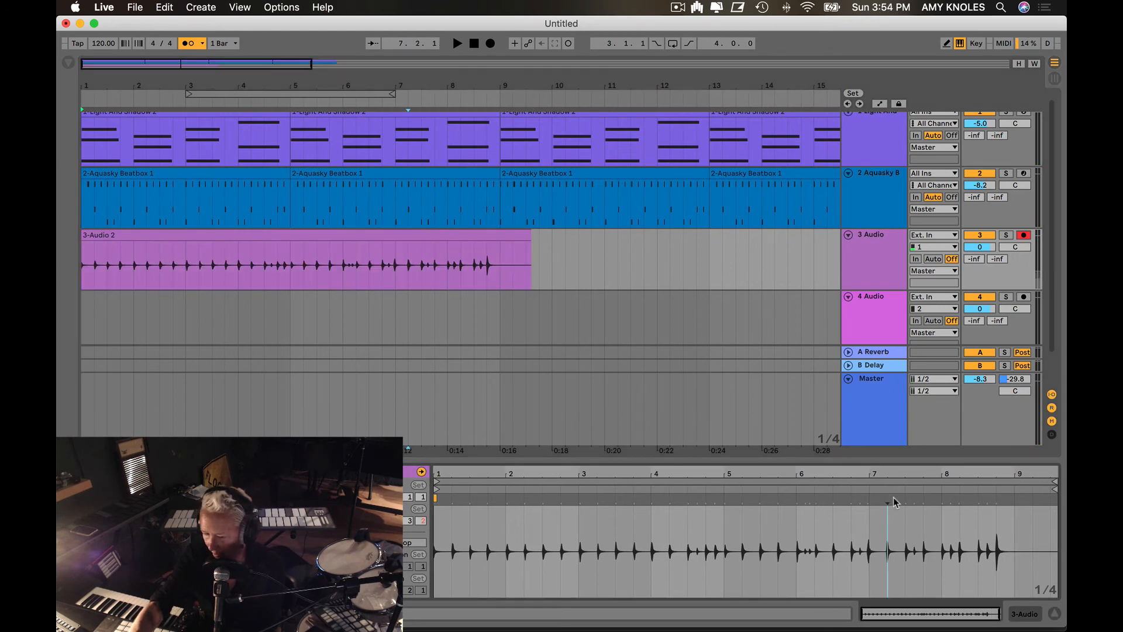
{"action": "key", "text": "space"}
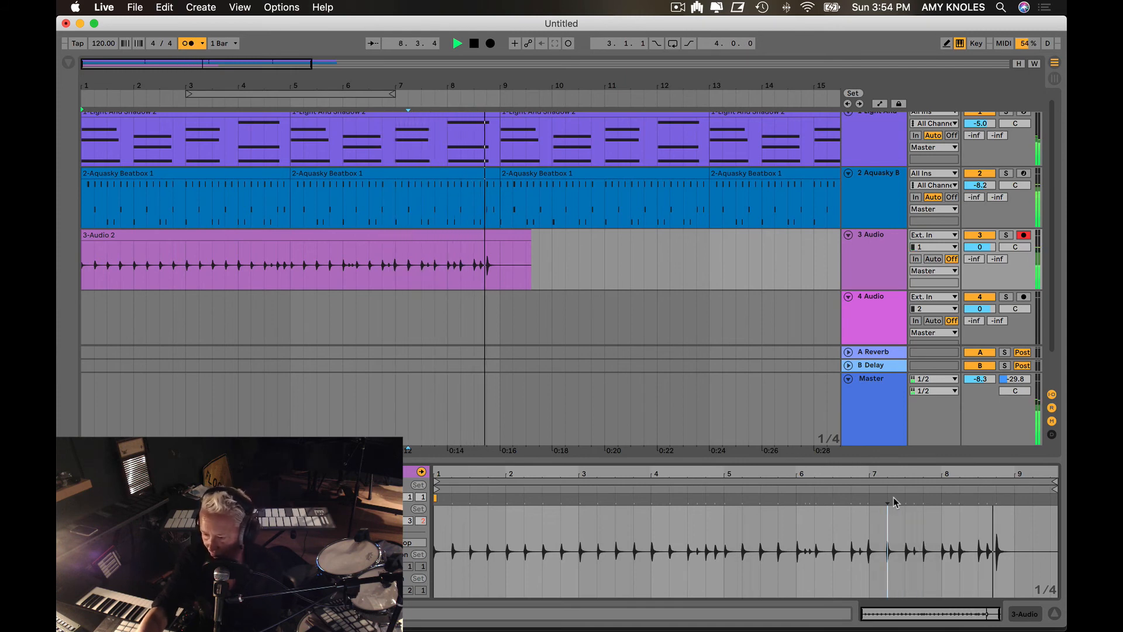
{"action": "key", "text": "space"}
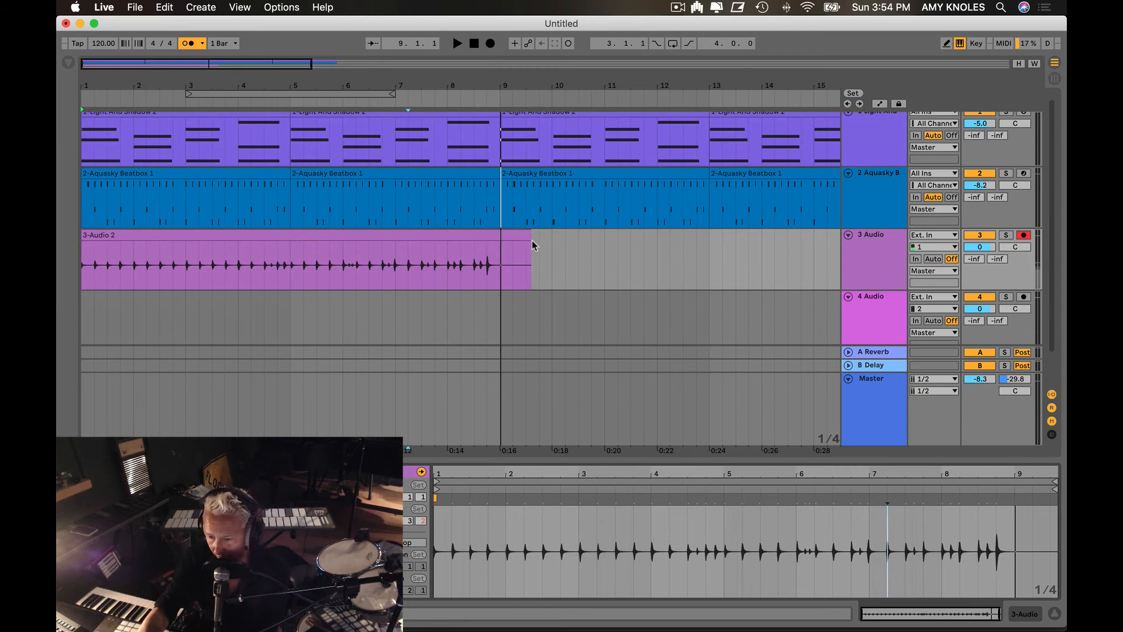
Step: Trim the end of the recorded audio clip back to bar 9 and place a copy of it starting at bar 9
{"action": "left_click_drag", "start_coordinate": [527, 237], "coordinate": [498, 236]}
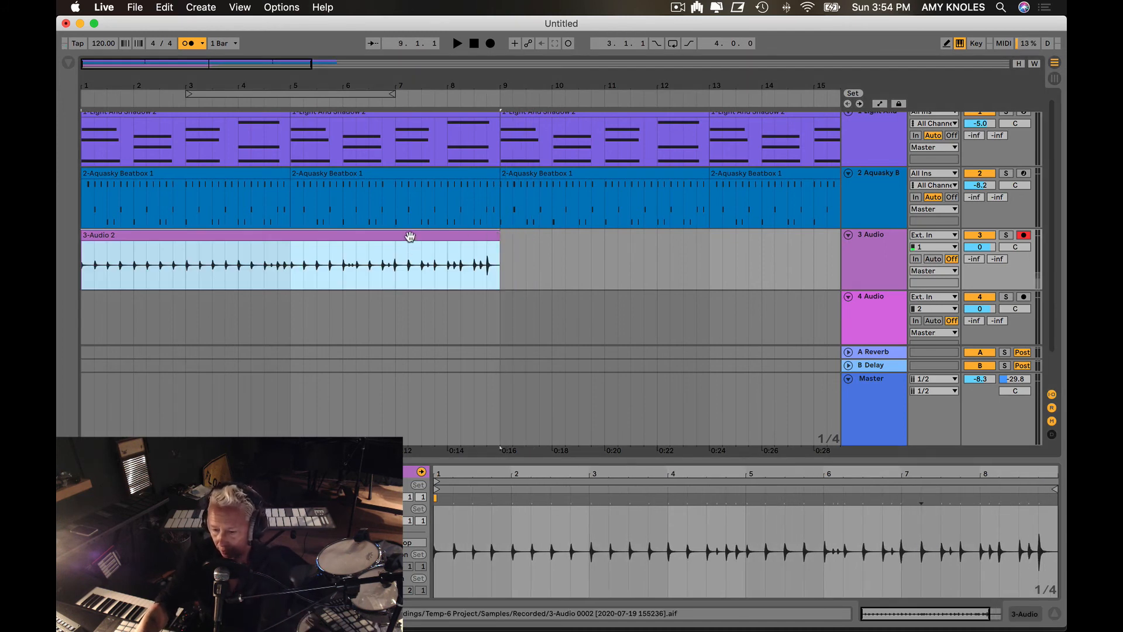
{"action": "left_click", "coordinate": [501, 264]}
{"action": "key", "text": "super+v"}
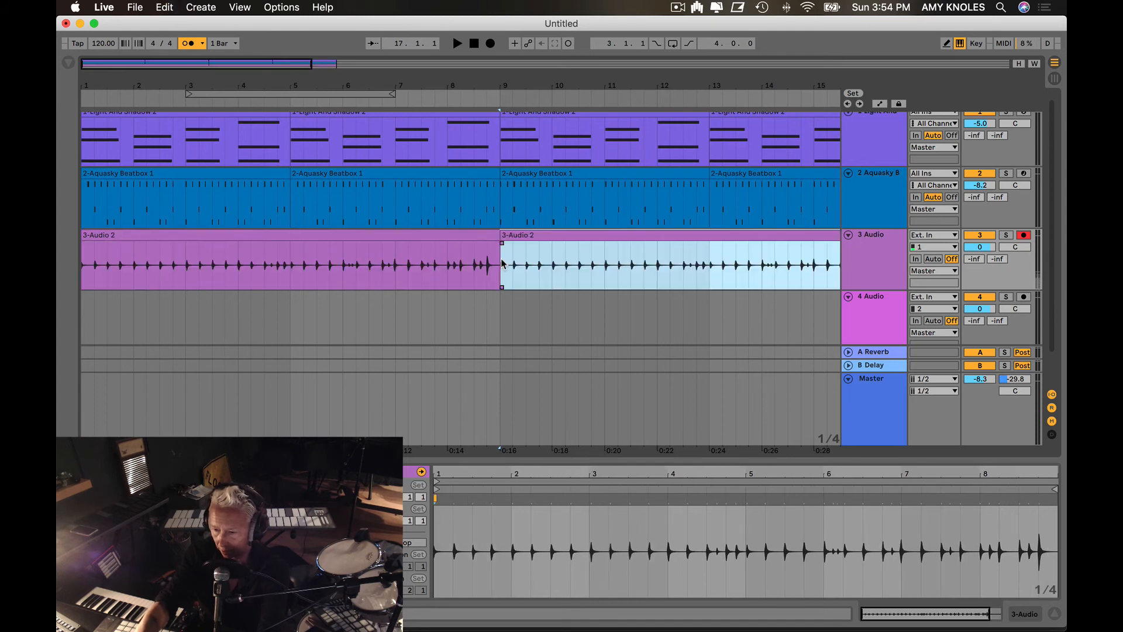
{"action": "scroll", "coordinate": [501, 265], "scroll_direction": "right", "scroll_amount": 9}
{"action": "scroll", "coordinate": [501, 264], "scroll_direction": "left", "scroll_amount": 9}
{"action": "scroll", "coordinate": [501, 265], "scroll_direction": "down", "scroll_amount": 1}
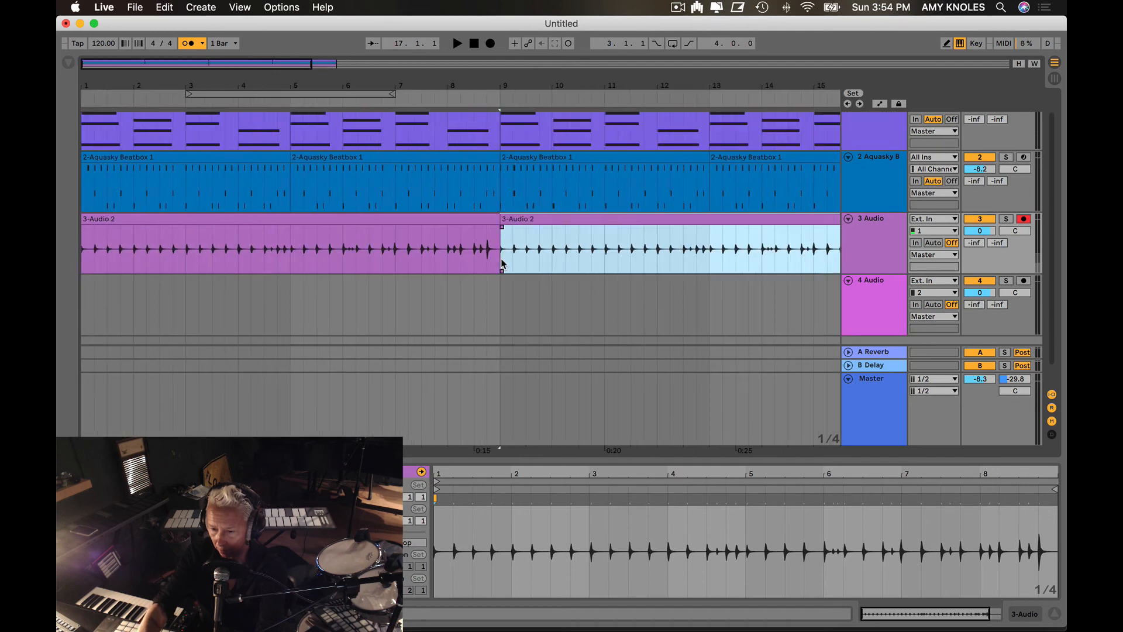
Step: Return the playback position to 1.1.1 and open the Export Audio/Video settings
{"action": "left_click", "coordinate": [487, 302]}
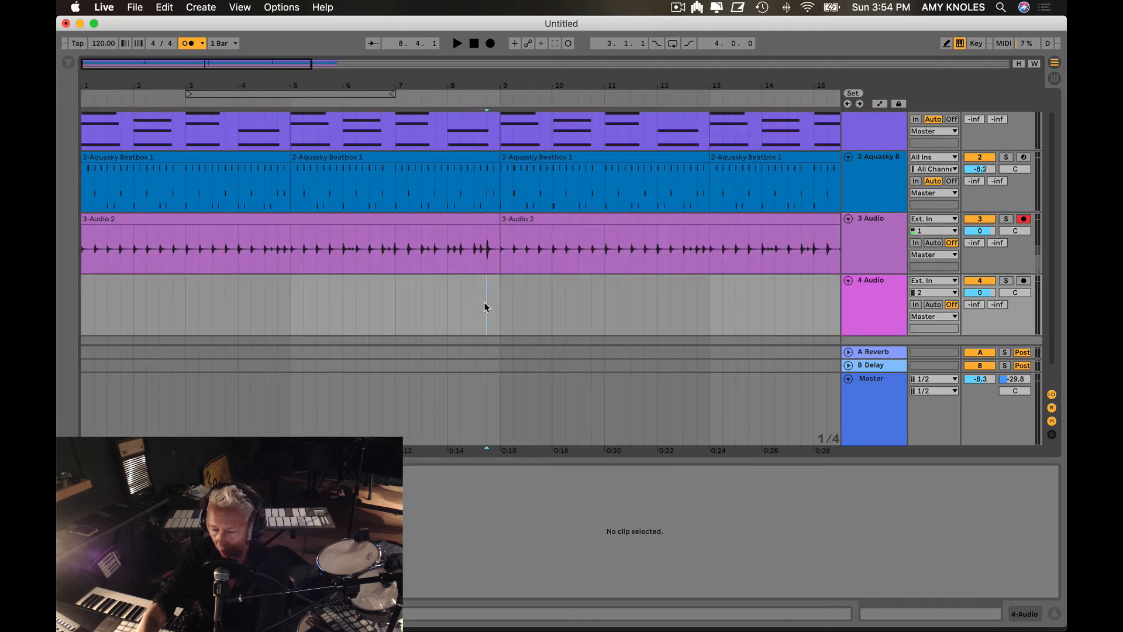
{"action": "scroll", "coordinate": [457, 230], "scroll_direction": "up", "scroll_amount": 1}
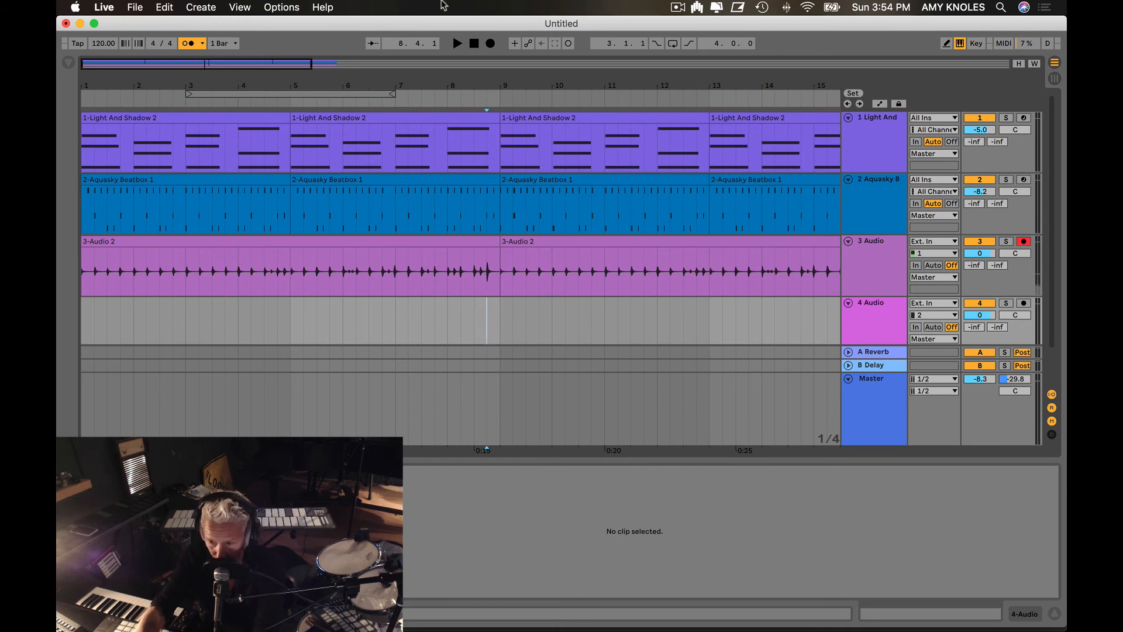
{"action": "left_click", "coordinate": [475, 47]}
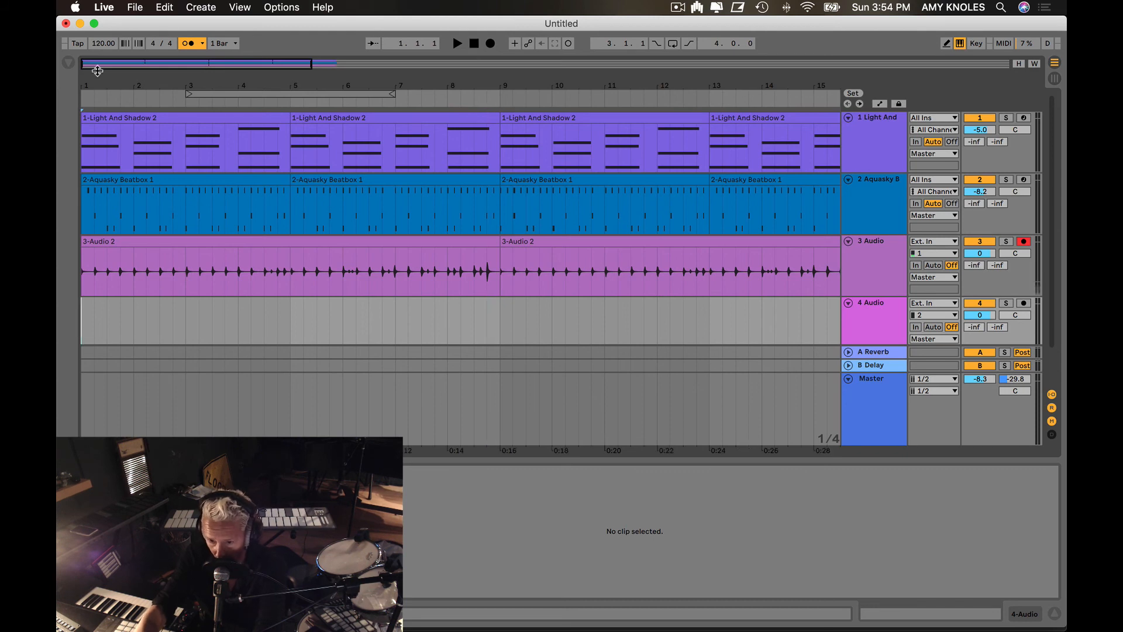
{"action": "left_click", "coordinate": [135, 8]}
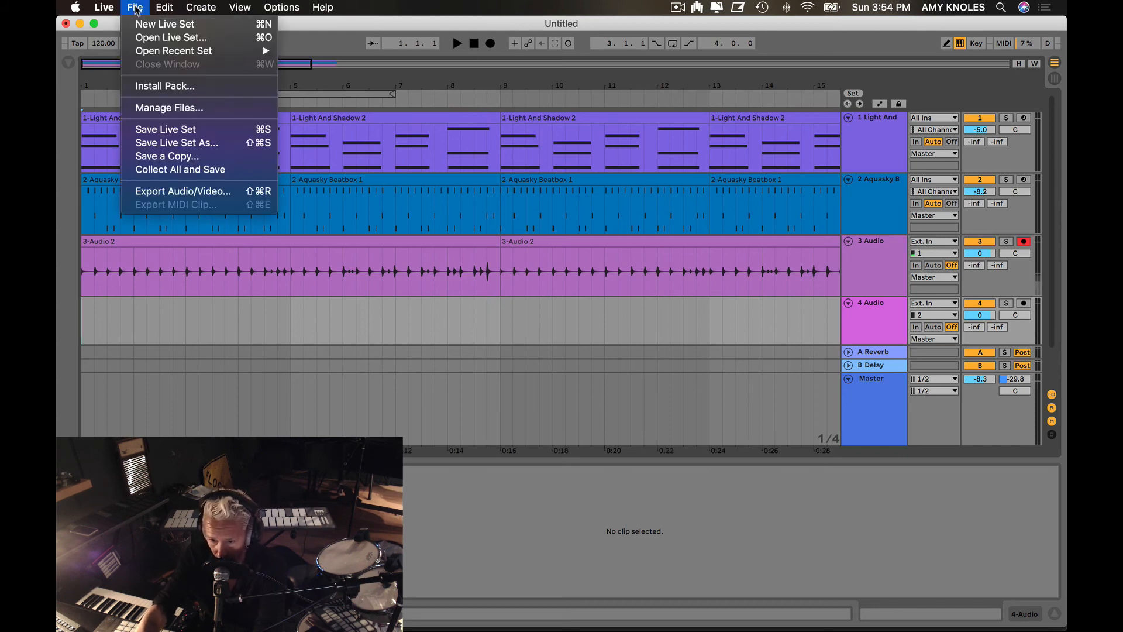
{"action": "left_click", "coordinate": [174, 197]}
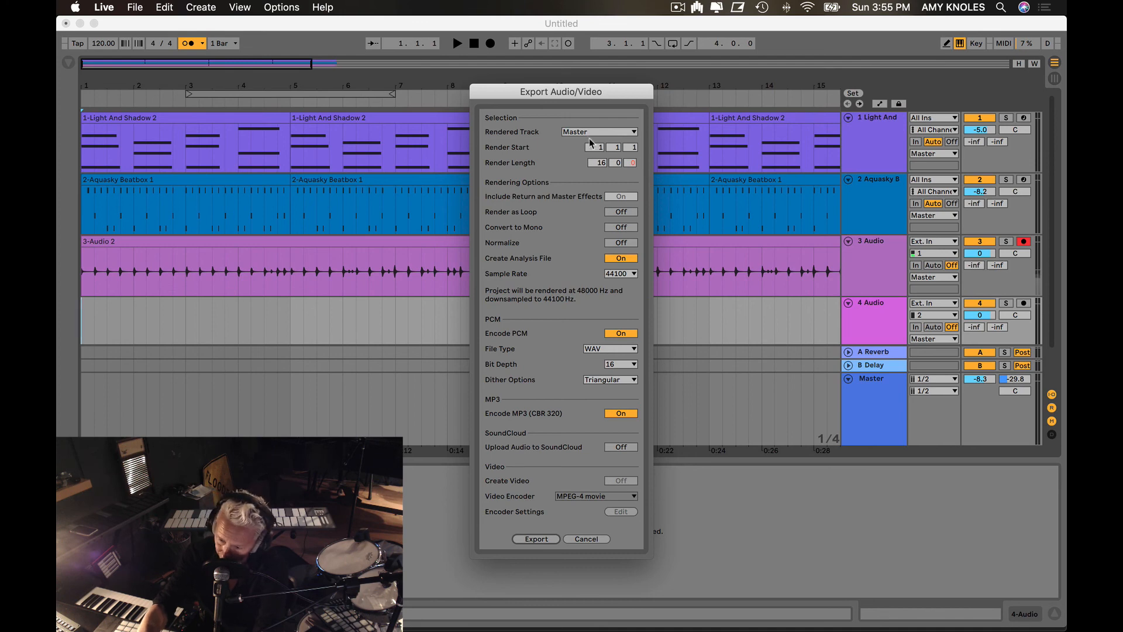
Step: Set the export's Render Length to 19 bars, keeping Master as the rendered track and WAV as the file type
{"action": "left_click", "coordinate": [613, 132]}
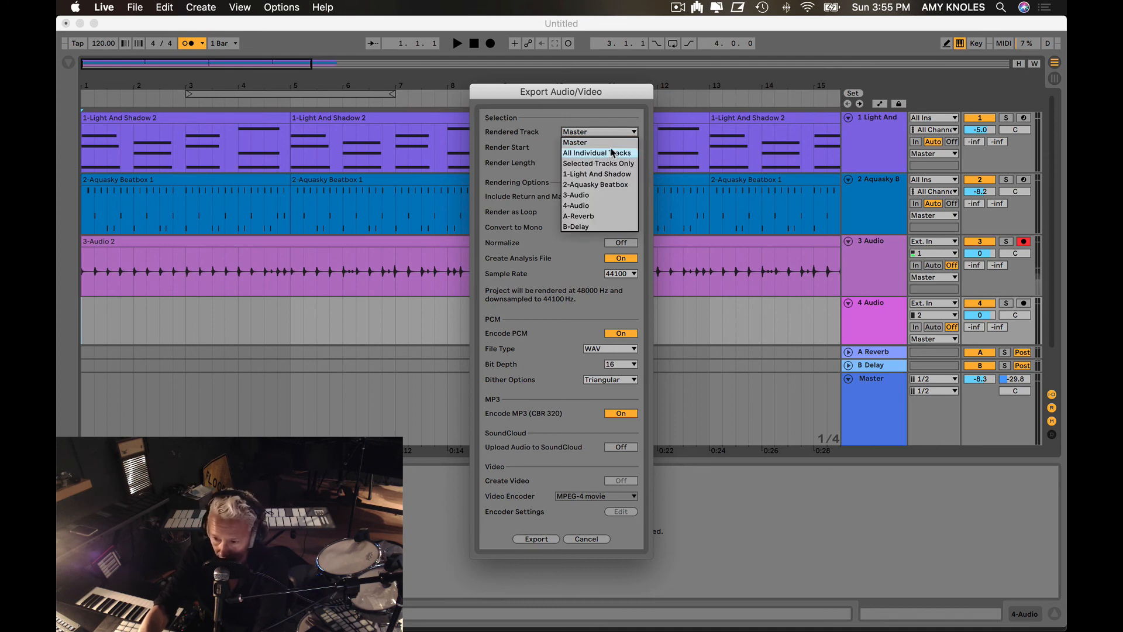
{"action": "left_click", "coordinate": [598, 110]}
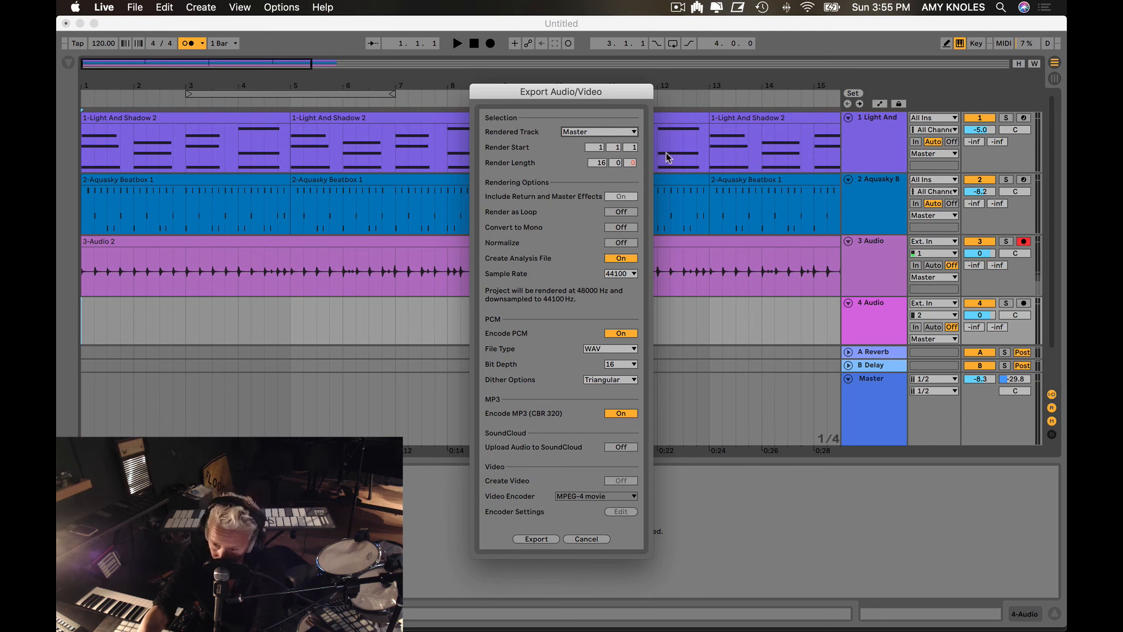
{"action": "left_click", "coordinate": [597, 162]}
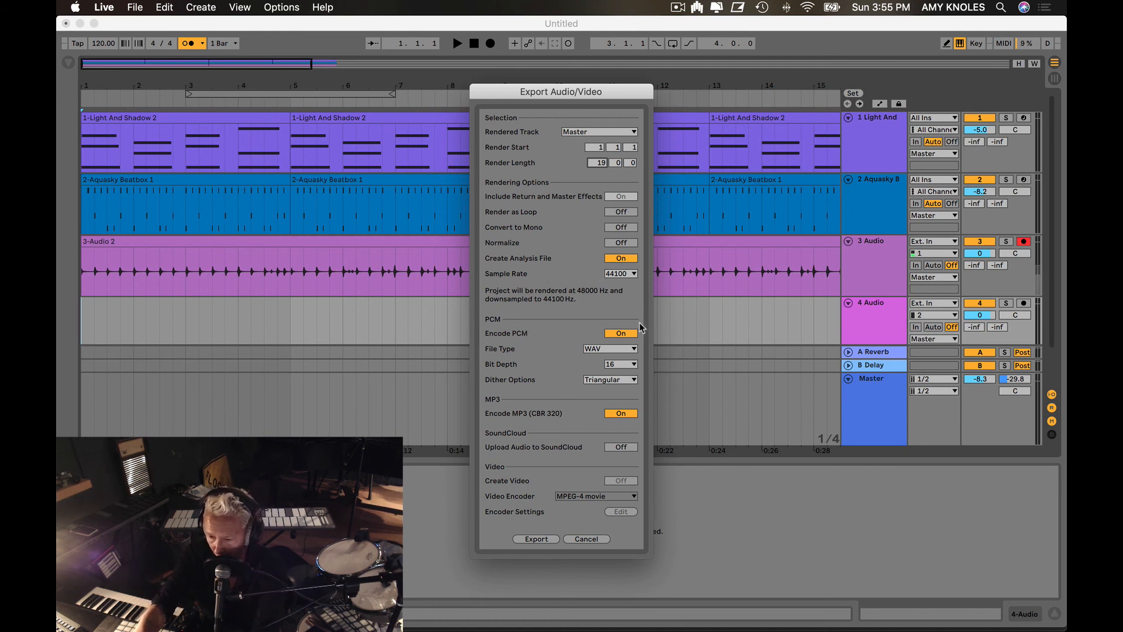
{"action": "left_click", "coordinate": [613, 349]}
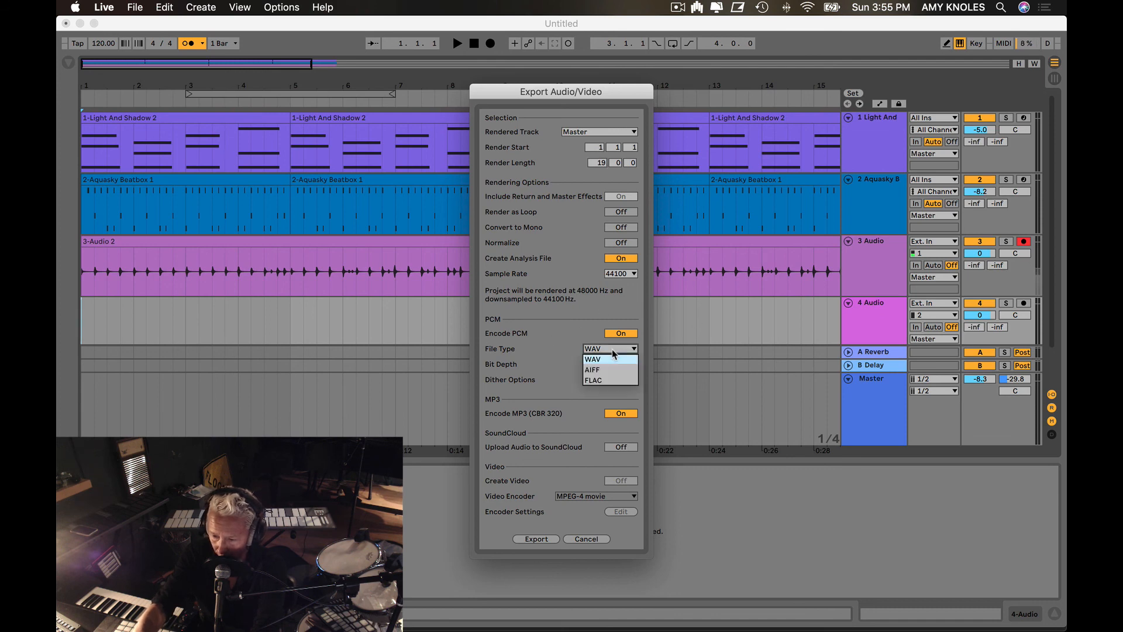
{"action": "left_click", "coordinate": [576, 319]}
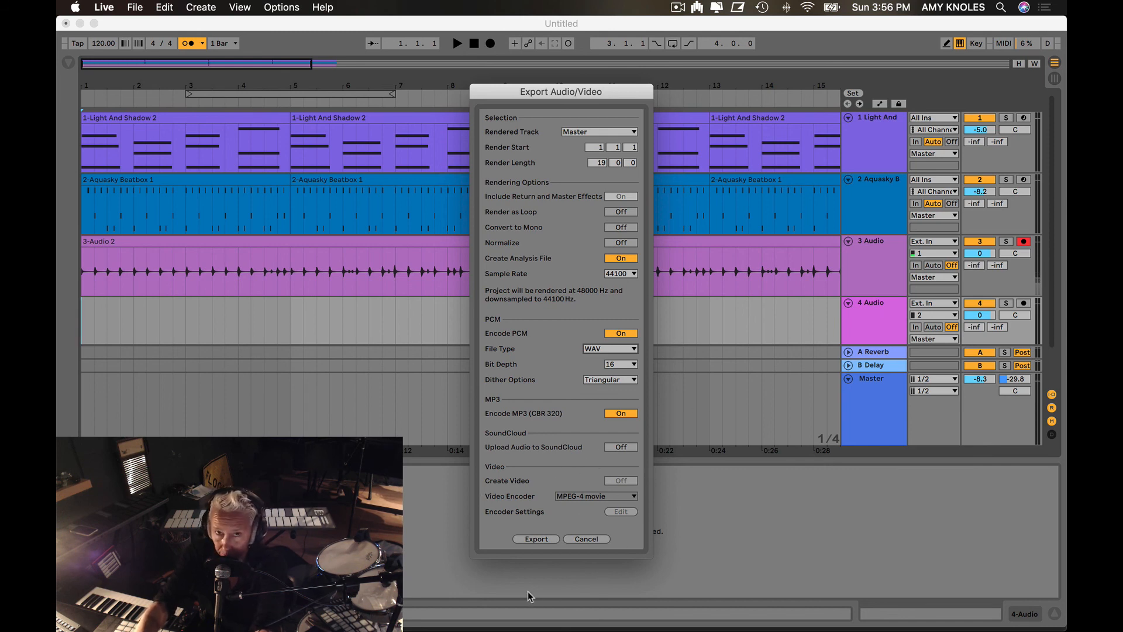
Step: Export the arrangement as v.wav into the ScreenFlow CalArts Videos folder
{"action": "left_click", "coordinate": [539, 541]}
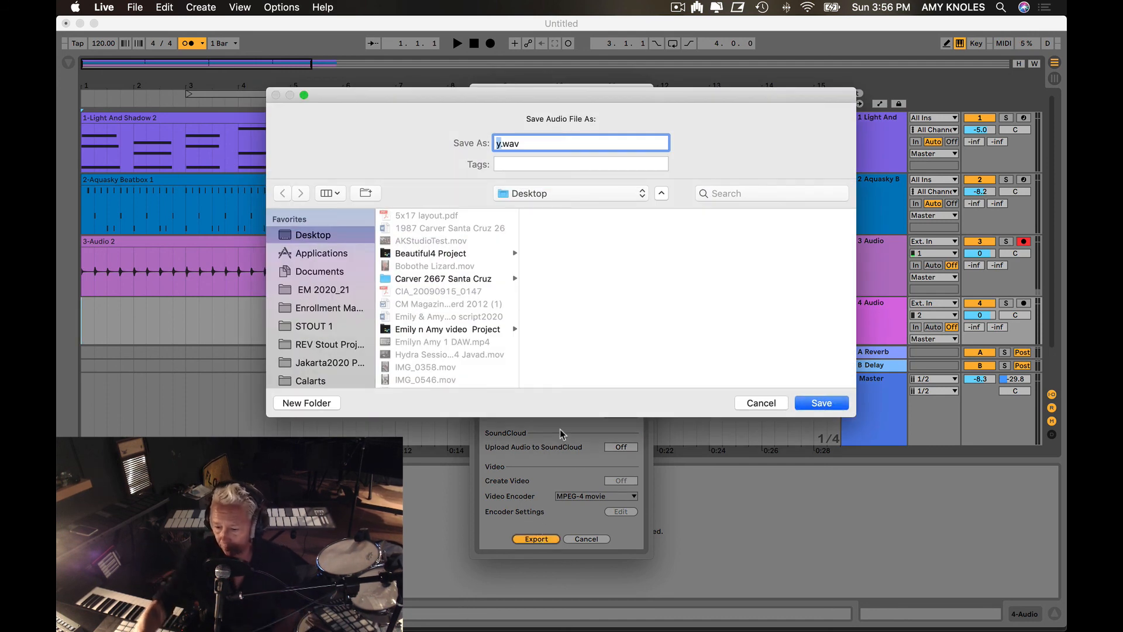
{"action": "key", "text": "BackSpace"}
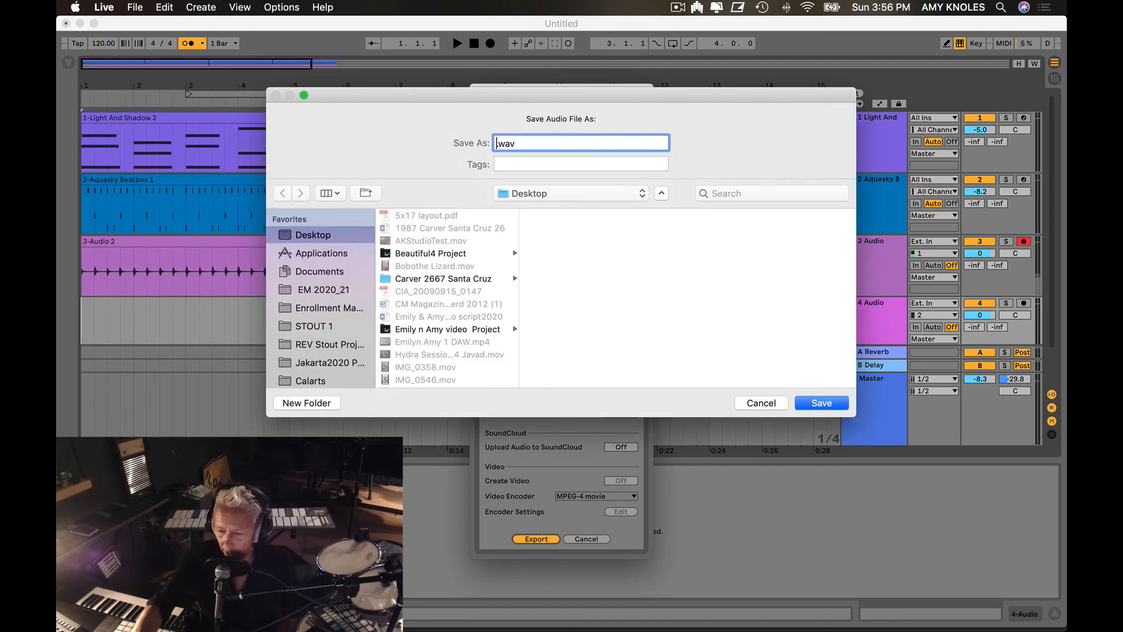
{"action": "type", "text": "v"}
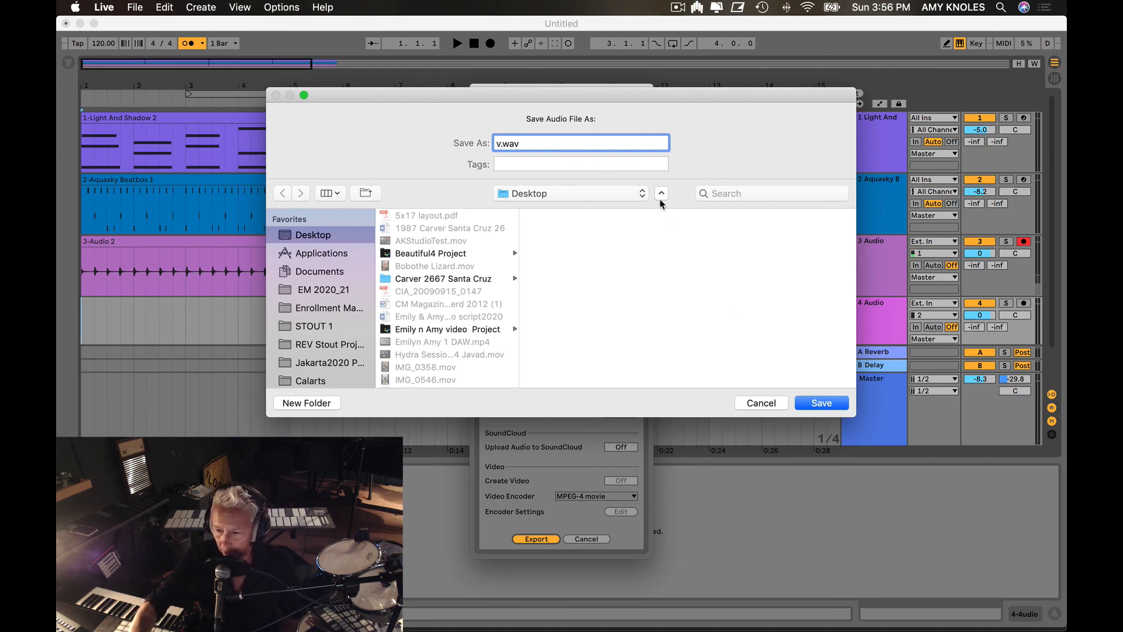
{"action": "left_click", "coordinate": [570, 198]}
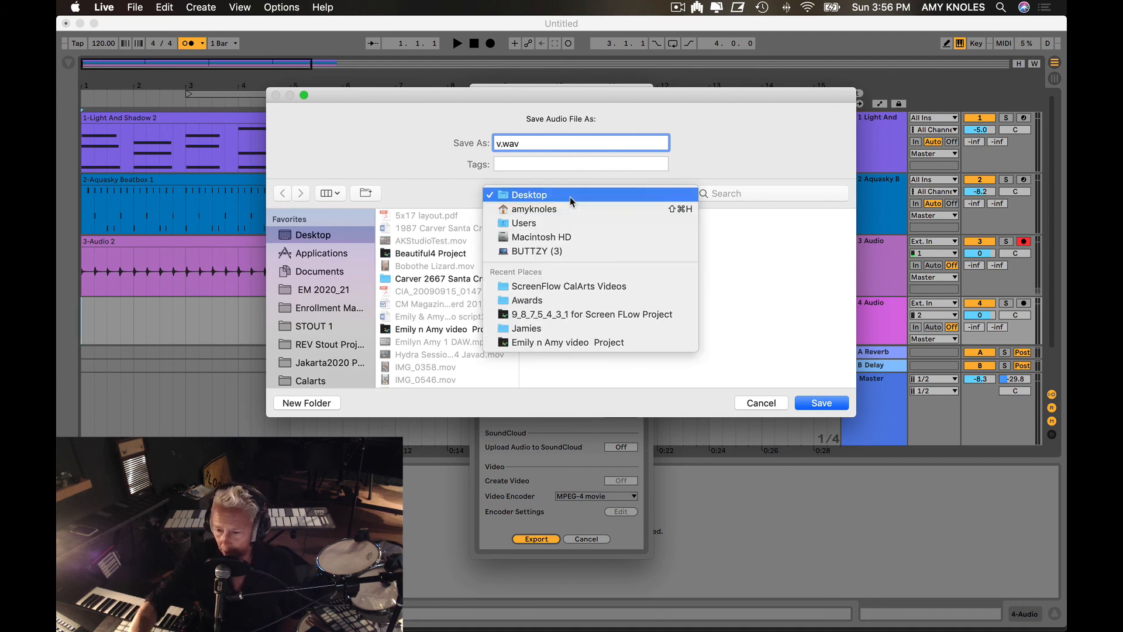
{"action": "left_click", "coordinate": [576, 286]}
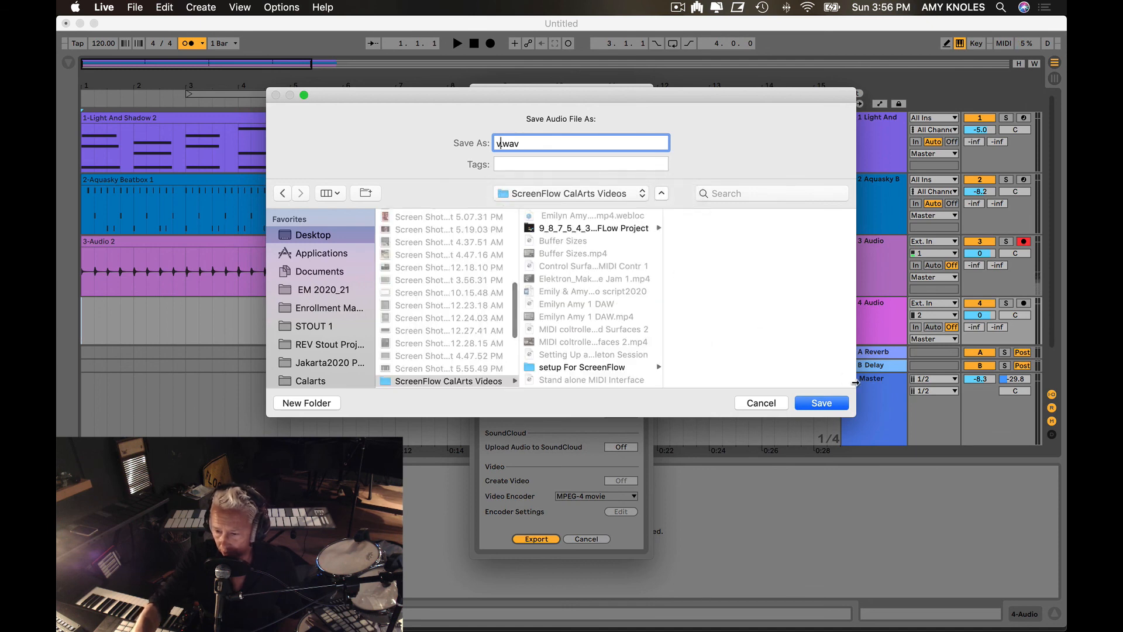
{"action": "left_click", "coordinate": [821, 403]}
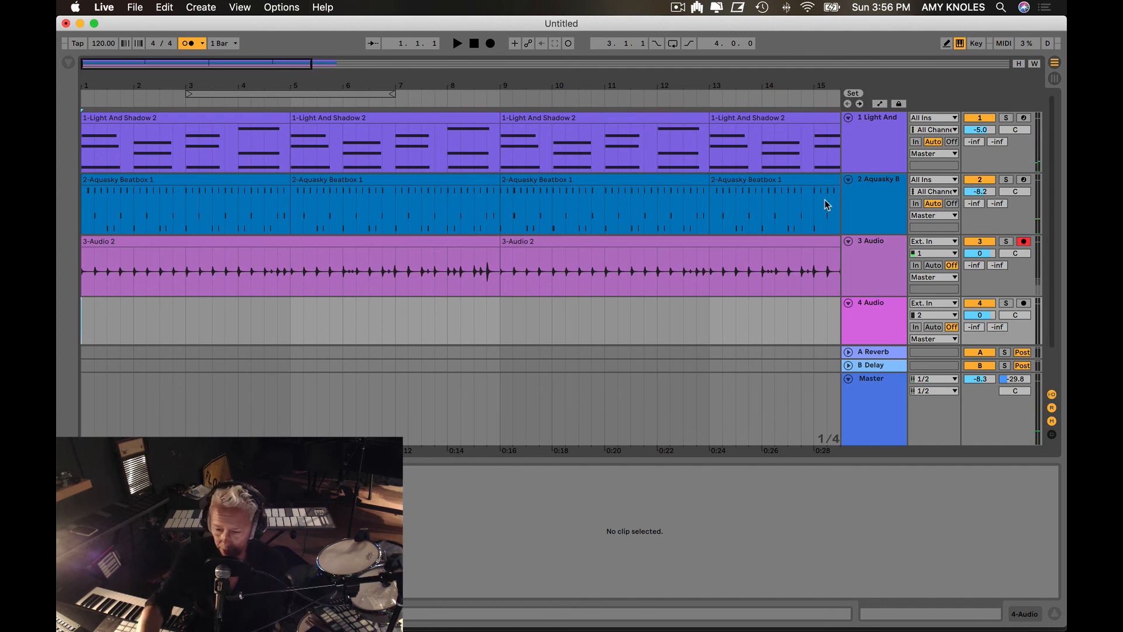
Step: Switch to Finder, locate v.wav in the ScreenFlow CalArts Videos folder and play its preview
{"action": "key", "text": "super+Tab"}
{"action": "key", "text": "super+Tab"}
{"action": "key", "text": "super+Tab"}
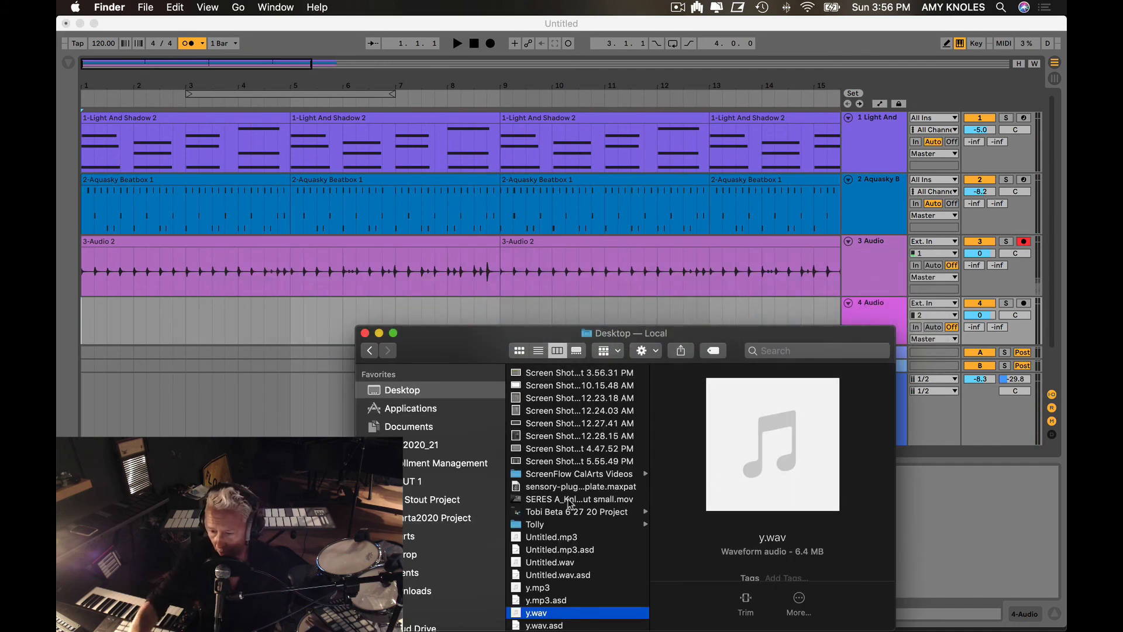
{"action": "left_click", "coordinate": [547, 474]}
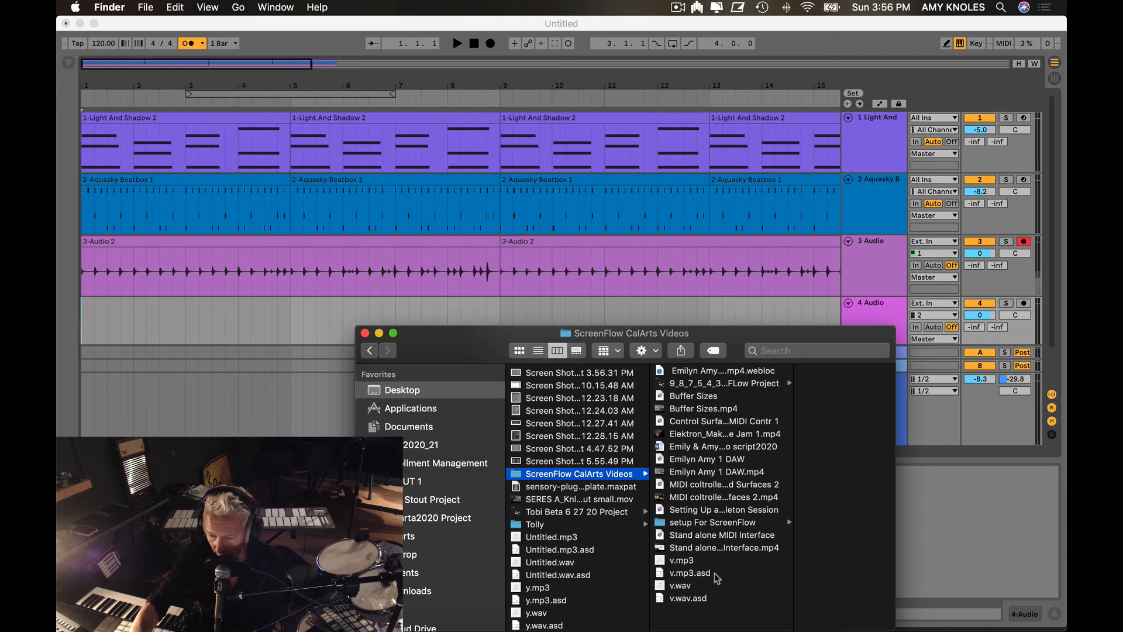
{"action": "left_click", "coordinate": [661, 586]}
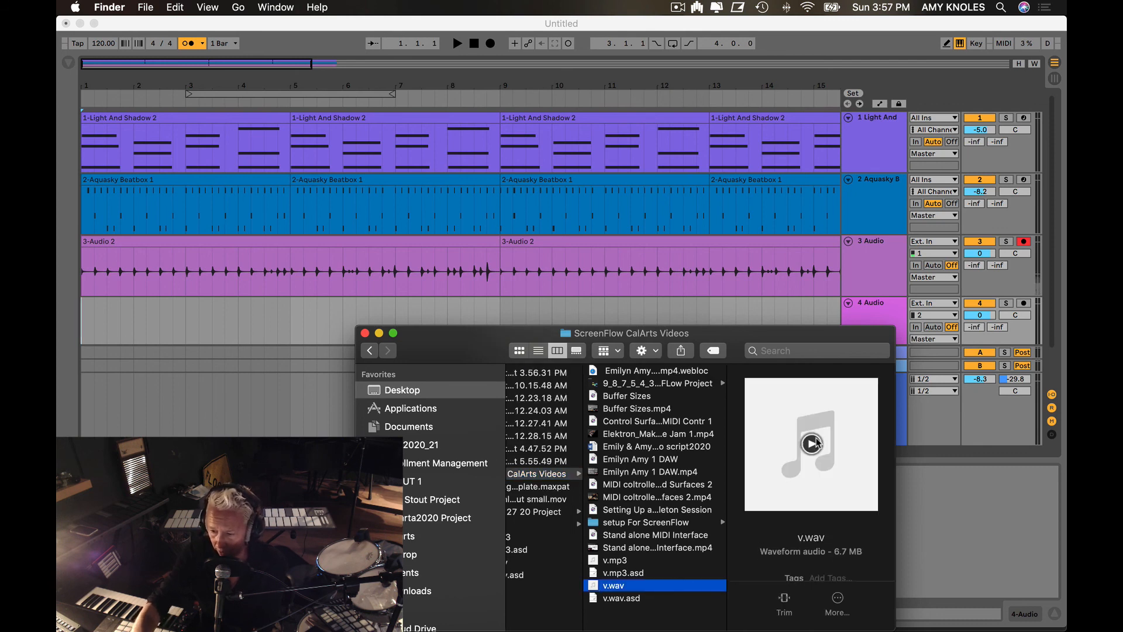
{"action": "left_click", "coordinate": [812, 445]}
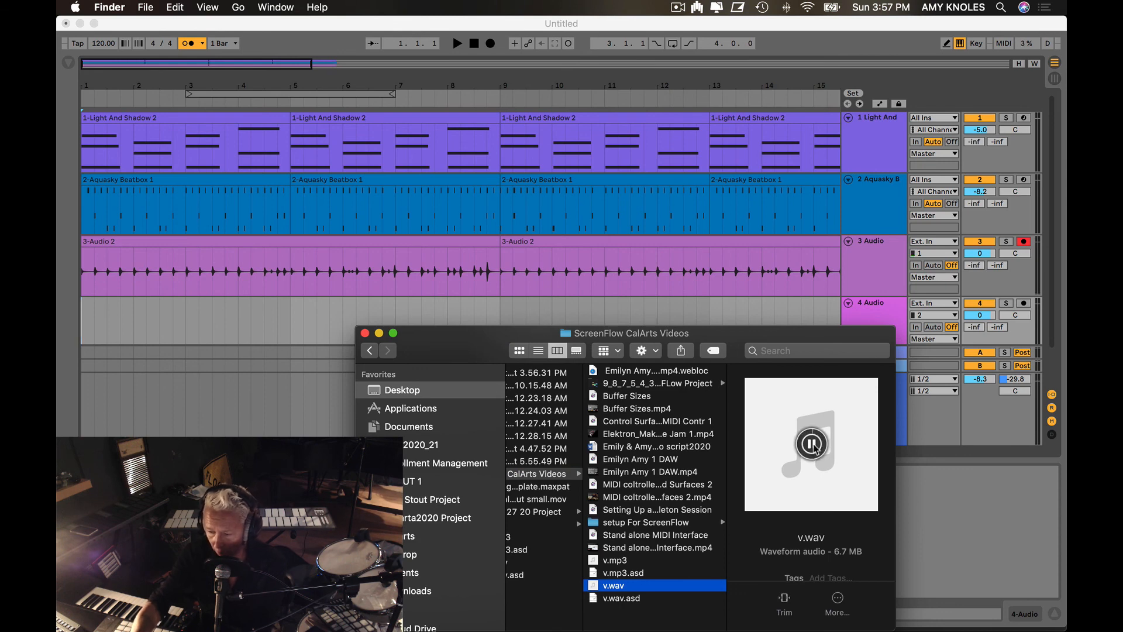